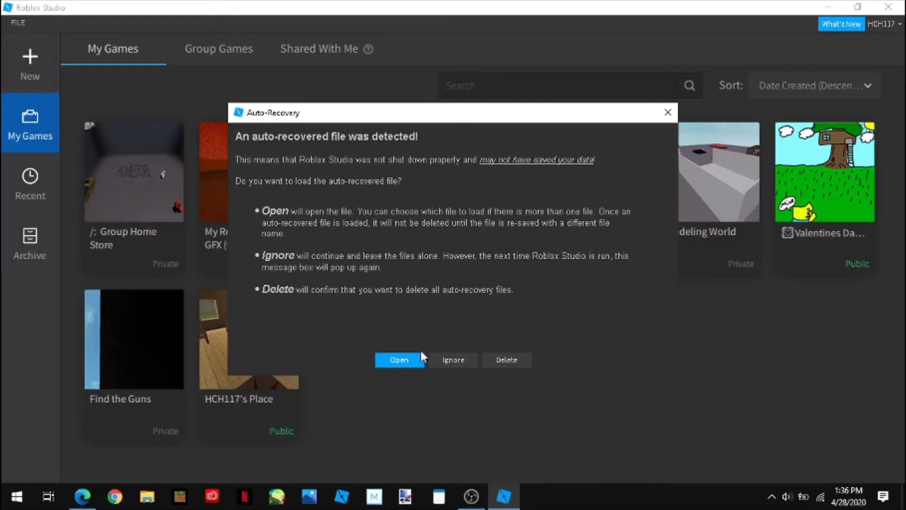
Ignore the auto-recovered file and open the My GFX Models (to) game.
{"action": "left_click", "coordinate": [454, 362]}
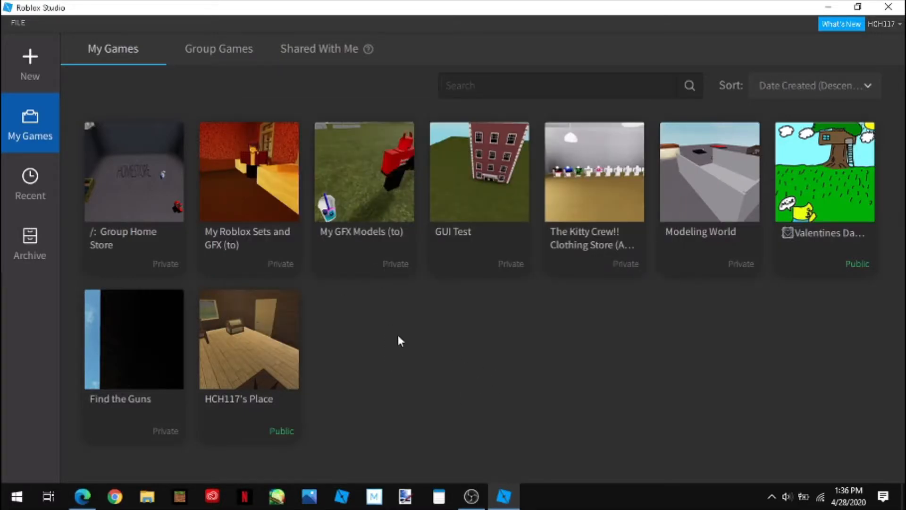
{"action": "left_click", "coordinate": [365, 211]}
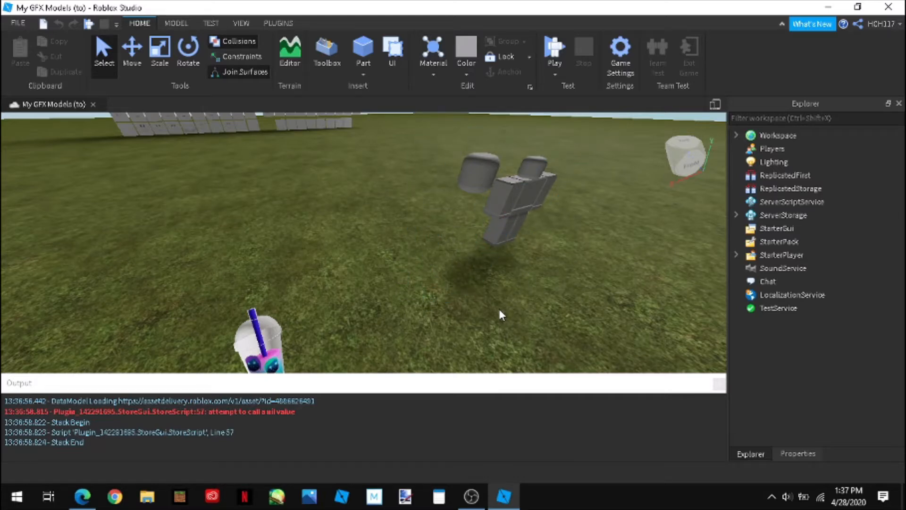
Look over the character models and face displays standing in the place.
{"action": "right_click_drag", "start_coordinate": [501, 315], "coordinate": [502, 315]}
{"action": "key", "text": "s"}
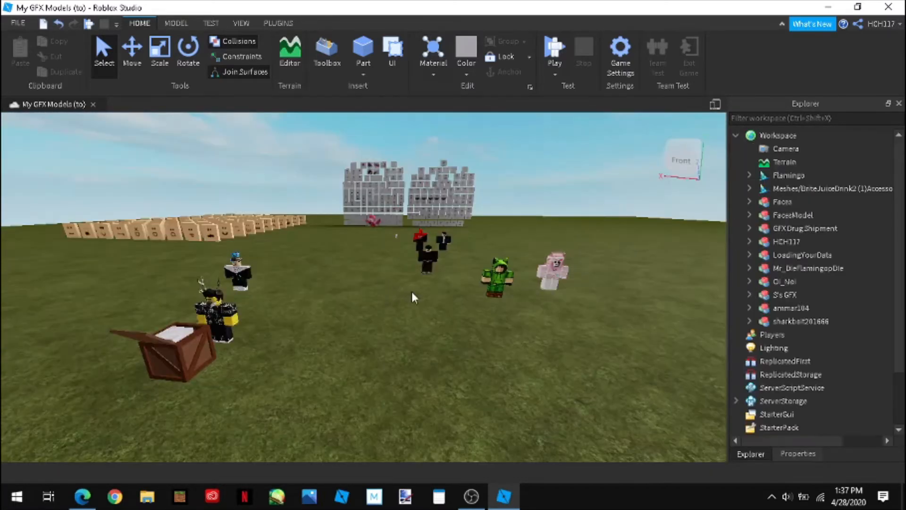
{"action": "right_click_drag", "start_coordinate": [413, 293], "coordinate": [396, 337]}
{"action": "key", "text": "w"}
{"action": "key", "text": "w"}
{"action": "left_click", "coordinate": [396, 325]}
{"action": "key", "text": "f"}
{"action": "scroll", "coordinate": [396, 330], "scroll_direction": "down", "scroll_amount": 3}
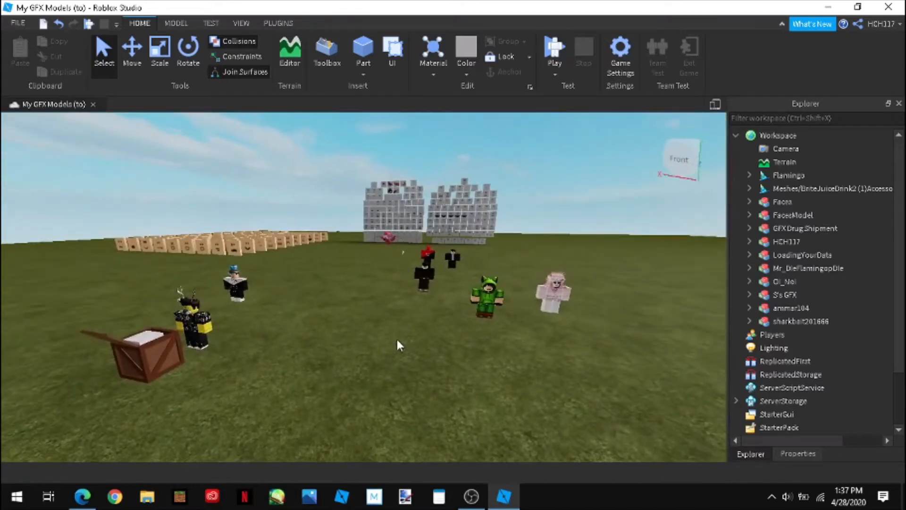
Search the Toolbox's Plugins category for Moon Animator, and close the Toolbox once it has been found.
{"action": "left_click", "coordinate": [279, 23]}
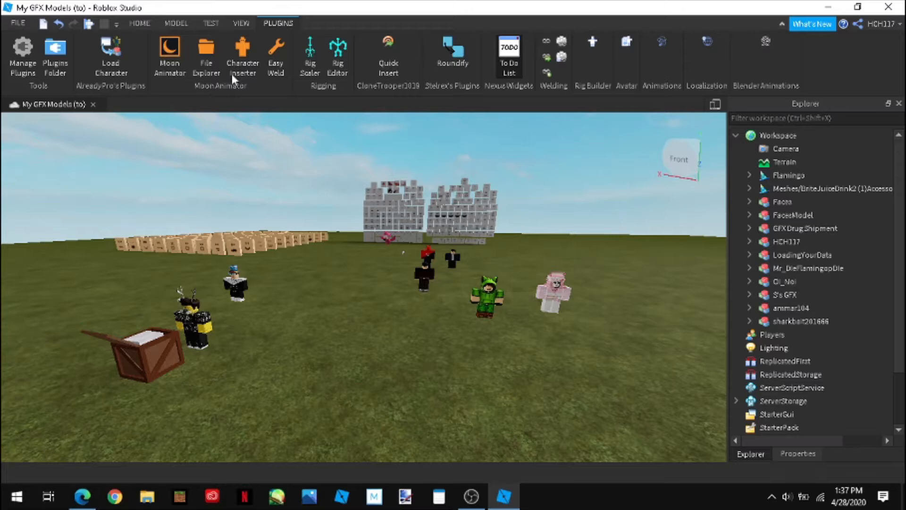
{"action": "left_click", "coordinate": [142, 23]}
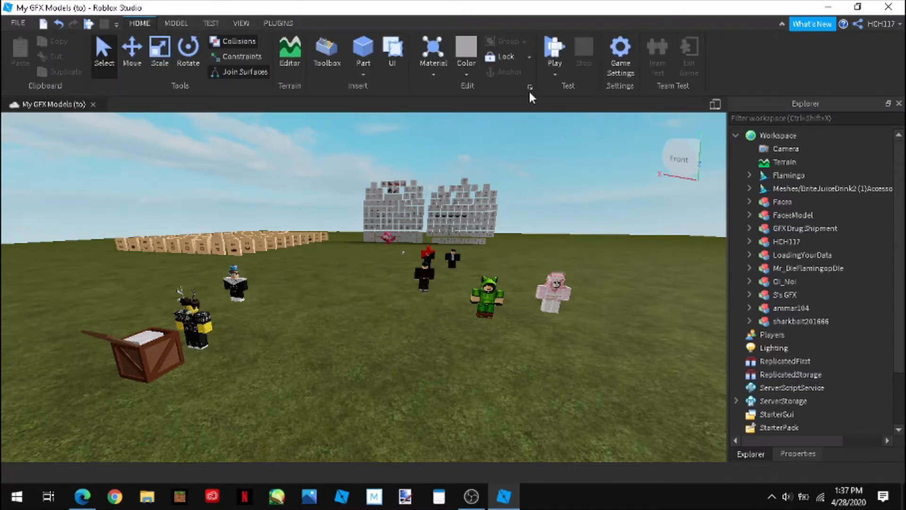
{"action": "left_click", "coordinate": [327, 56]}
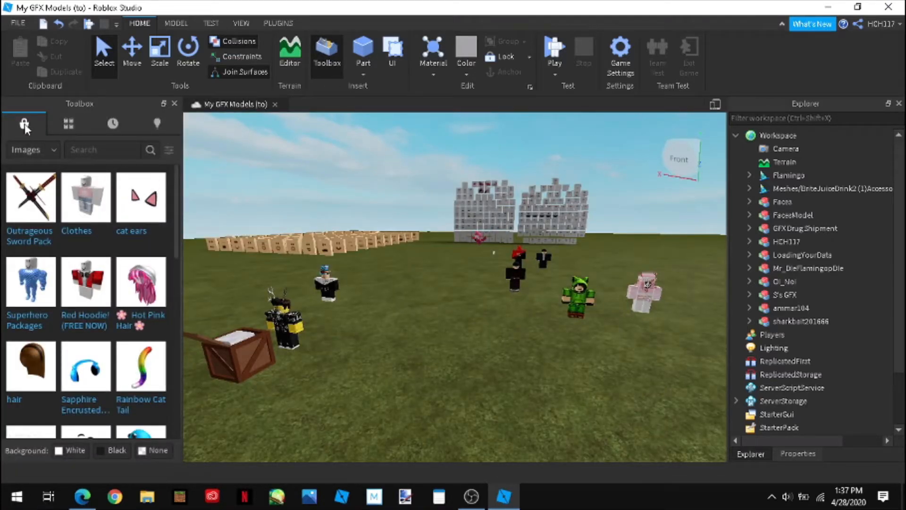
{"action": "left_click", "coordinate": [39, 144]}
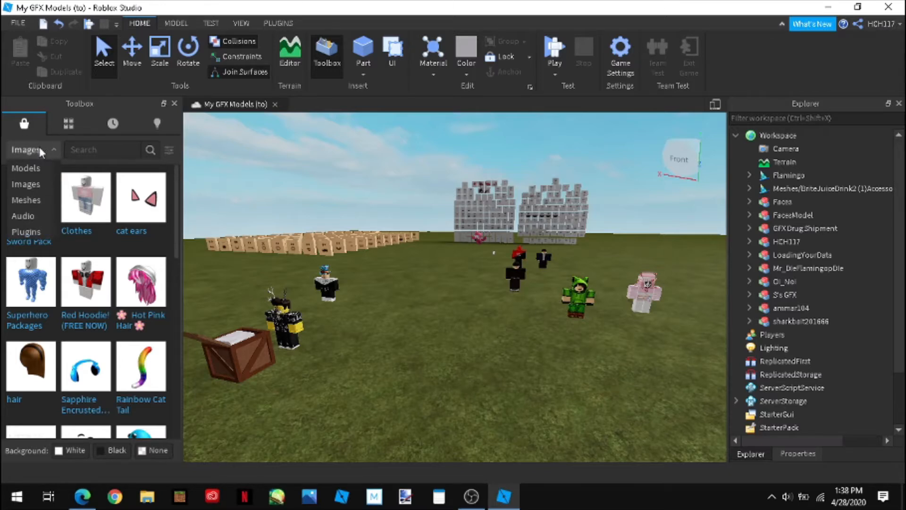
{"action": "left_click", "coordinate": [29, 232]}
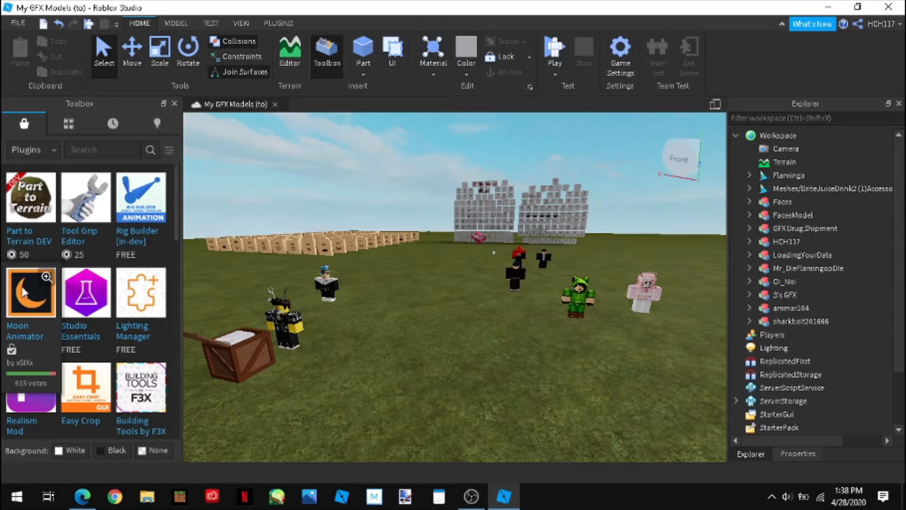
{"action": "left_click", "coordinate": [89, 156]}
{"action": "type", "text": "Moon Ani"}
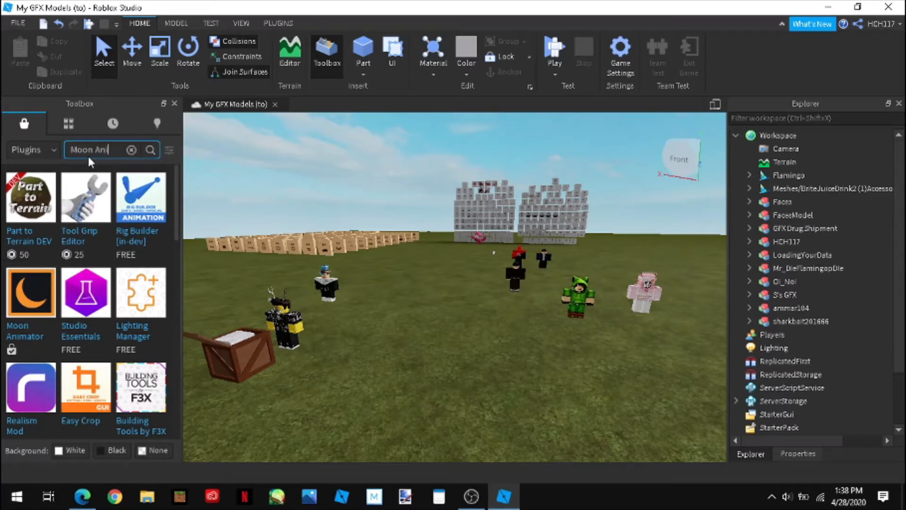
{"action": "type", "text": "matpror\\"}
{"action": "key", "text": "BackSpace"}
{"action": "left_click", "coordinate": [151, 150]}
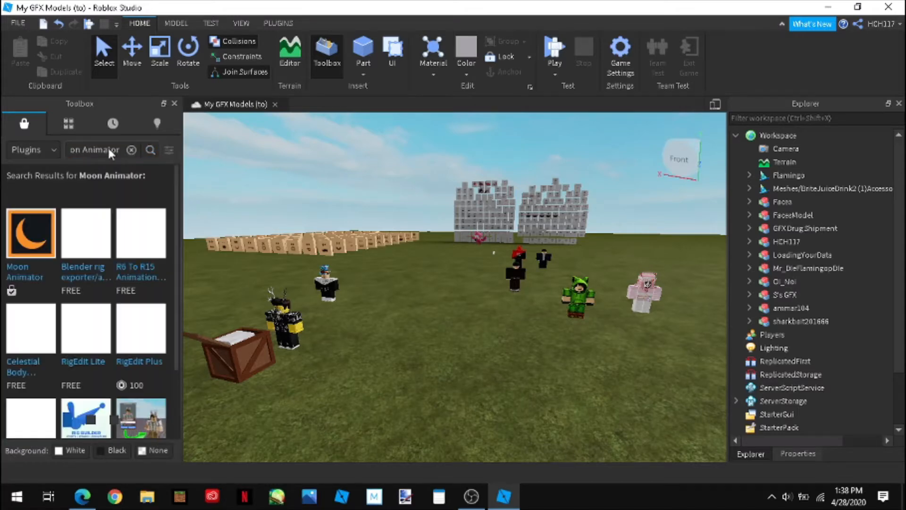
{"action": "left_click", "coordinate": [174, 104]}
Review the saved files in Moon Animator's File Explorer and glance at its Easy Weld tool, closing both windows.
{"action": "right_click_drag", "start_coordinate": [372, 338], "coordinate": [370, 335]}
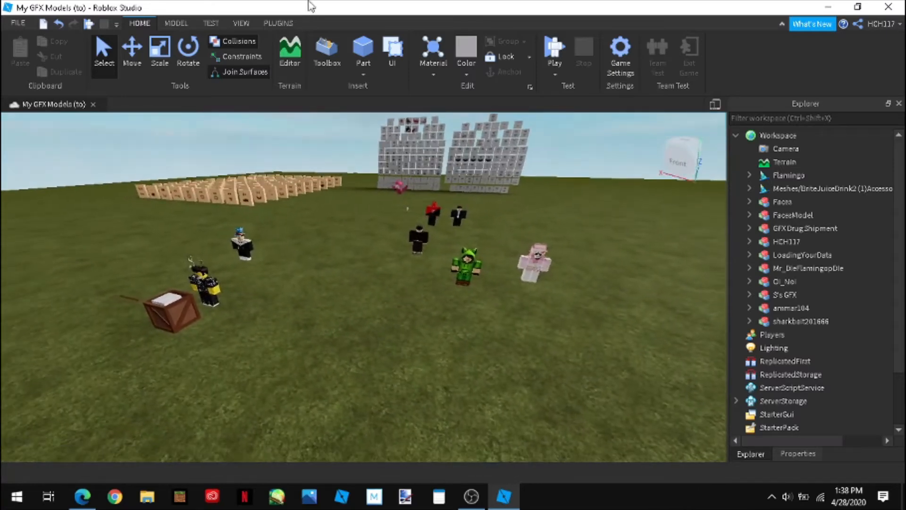
{"action": "left_click", "coordinate": [278, 26]}
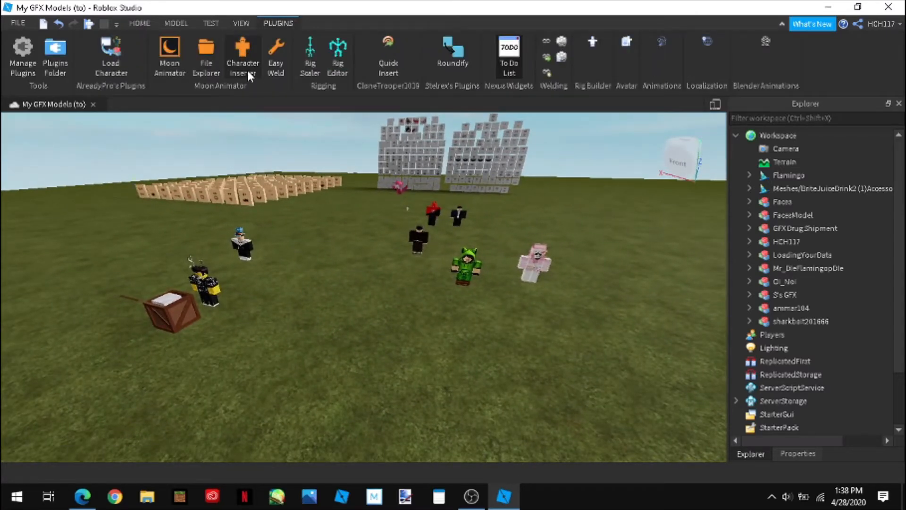
{"action": "left_click", "coordinate": [204, 64]}
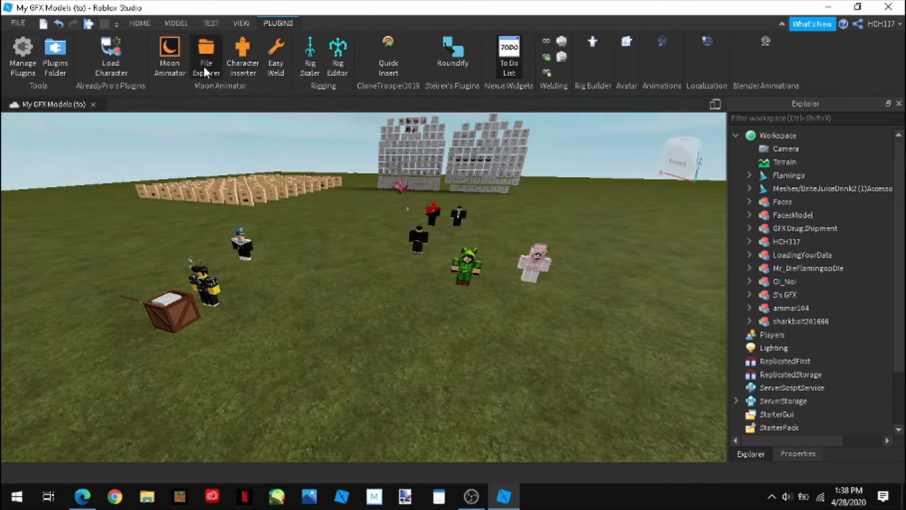
{"action": "scroll", "coordinate": [314, 215], "scroll_direction": "down", "scroll_amount": 3}
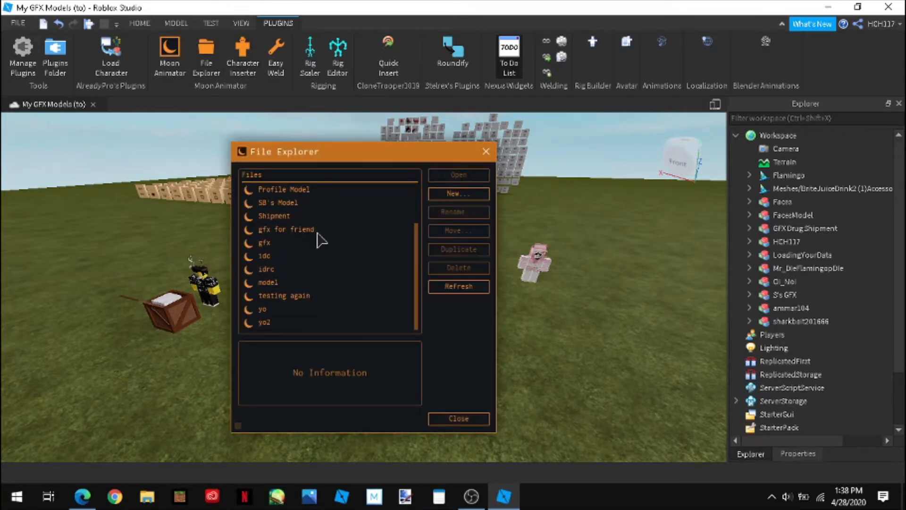
{"action": "scroll", "coordinate": [311, 272], "scroll_direction": "up", "scroll_amount": 3}
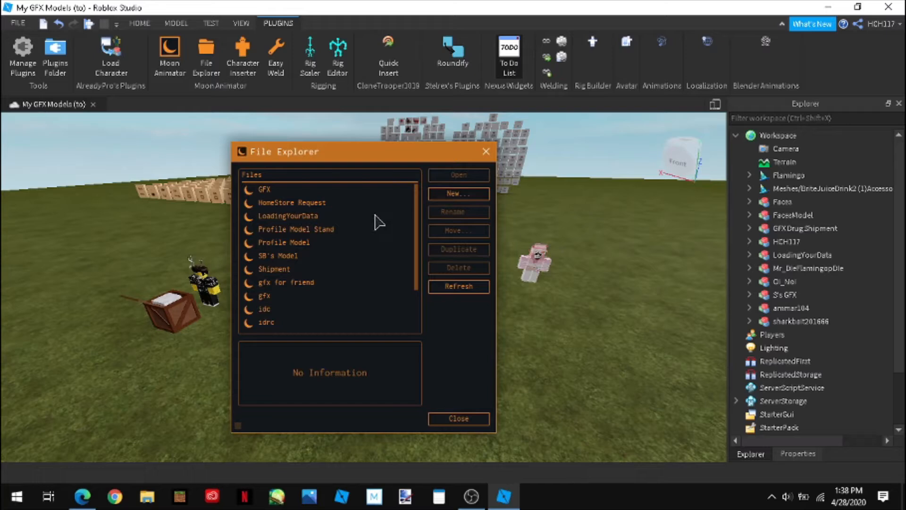
{"action": "scroll", "coordinate": [309, 238], "scroll_direction": "down", "scroll_amount": 3}
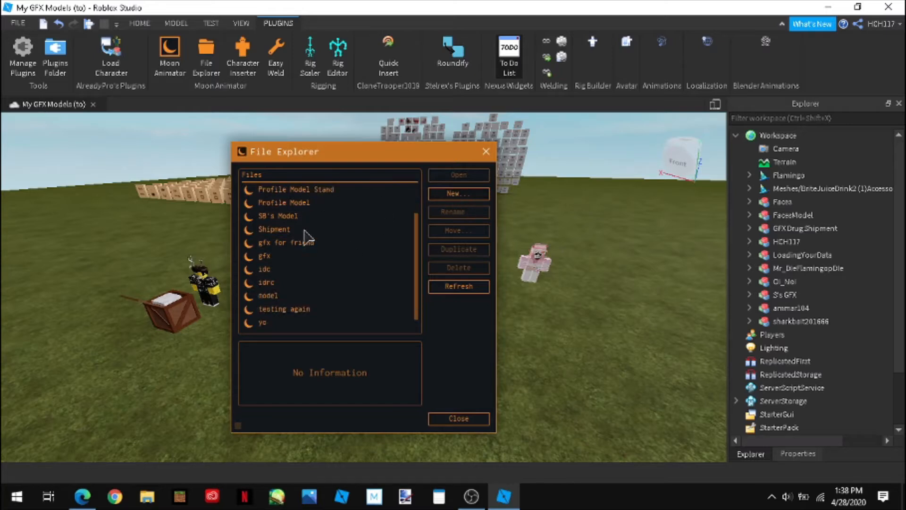
{"action": "scroll", "coordinate": [293, 258], "scroll_direction": "up", "scroll_amount": 3}
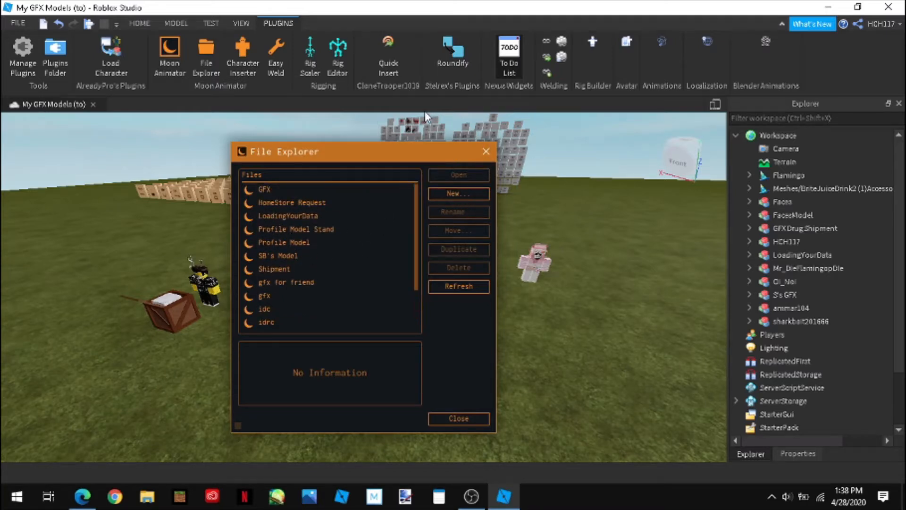
{"action": "left_click", "coordinate": [482, 154]}
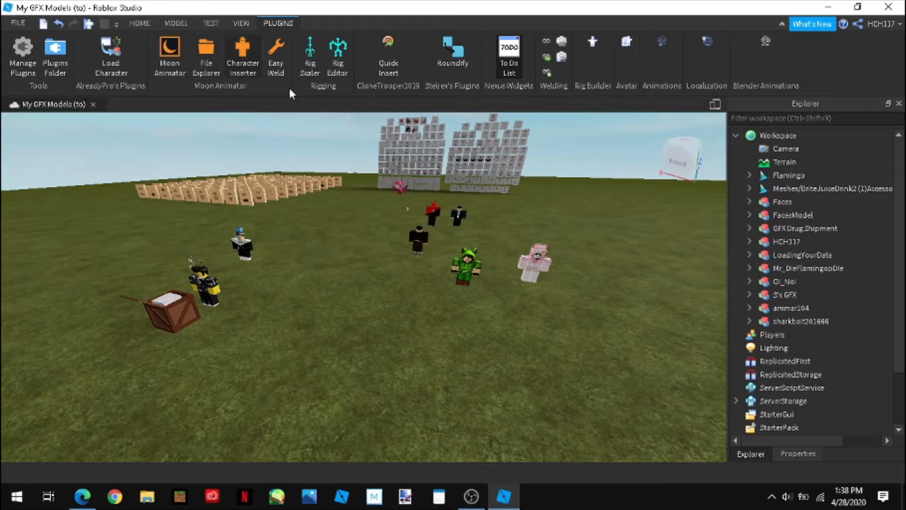
{"action": "left_click", "coordinate": [277, 62]}
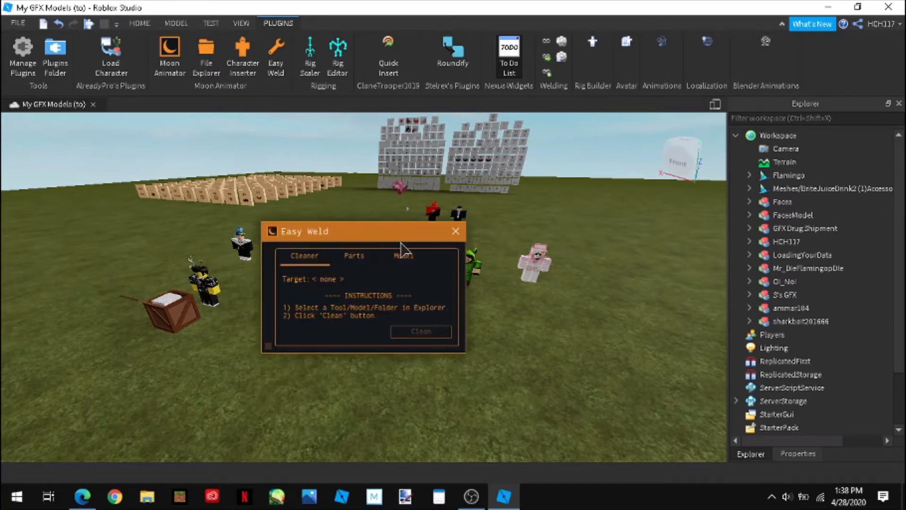
{"action": "left_click", "coordinate": [458, 232]}
Open Moon Animator's Character Inserter.
{"action": "right_click_drag", "start_coordinate": [391, 280], "coordinate": [391, 279]}
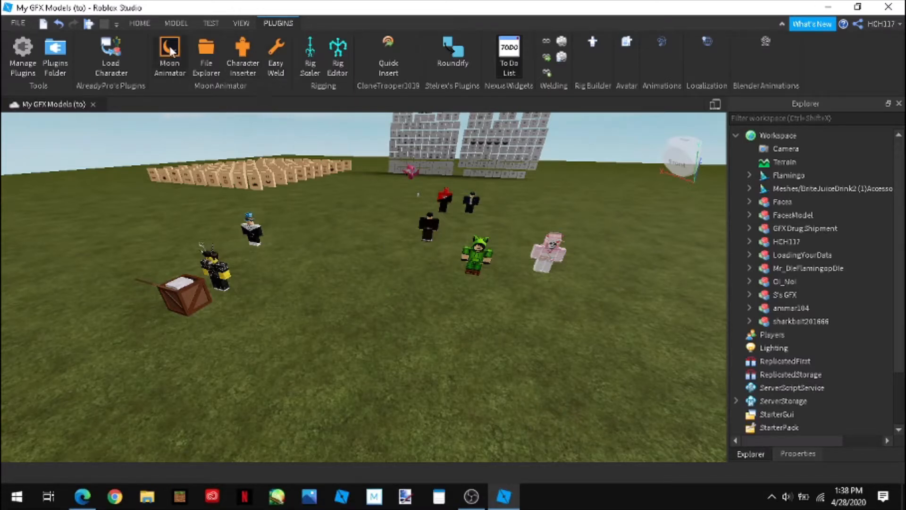
{"action": "right_click_drag", "start_coordinate": [342, 302], "coordinate": [342, 302]}
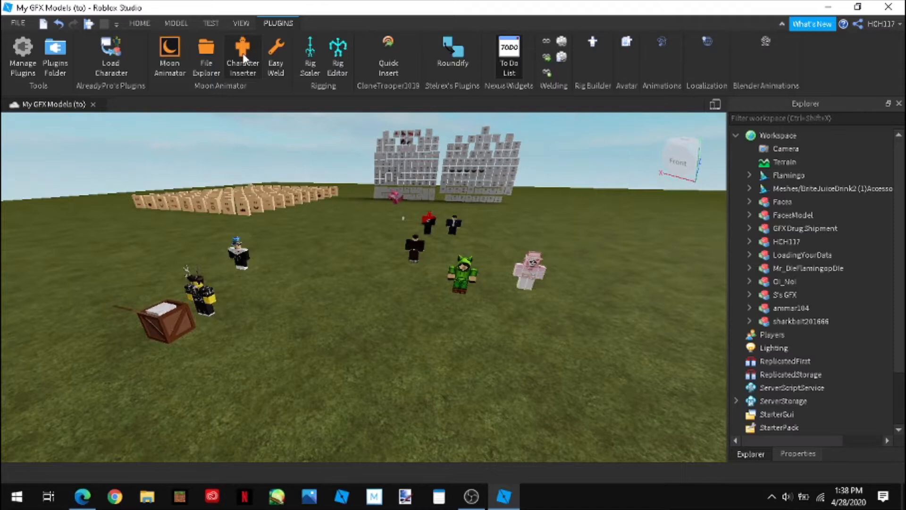
{"action": "left_click", "coordinate": [243, 71]}
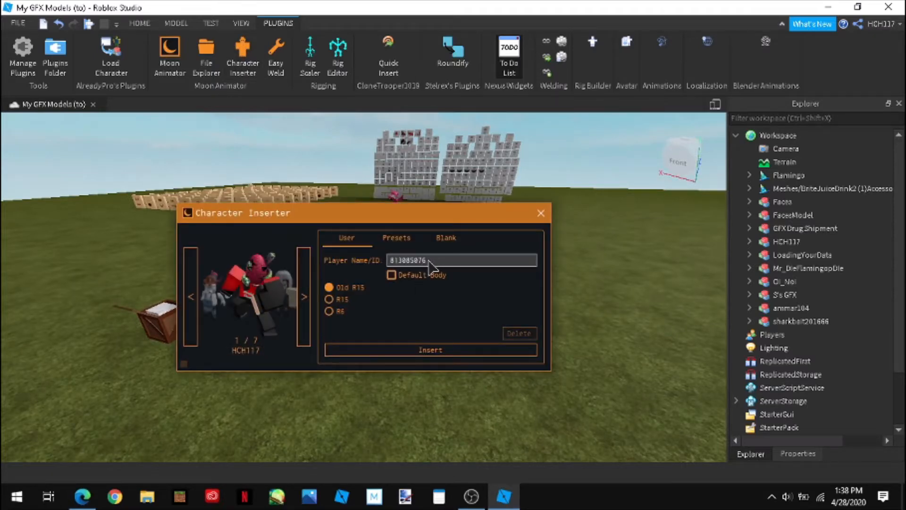
Switch to the Edge browser and try to open the Roblox profile page at web.roblox.com/profile.
{"action": "left_click", "coordinate": [83, 497]}
{"action": "left_click", "coordinate": [286, 34]}
{"action": "left_click_drag", "start_coordinate": [262, 33], "coordinate": [237, 39]}
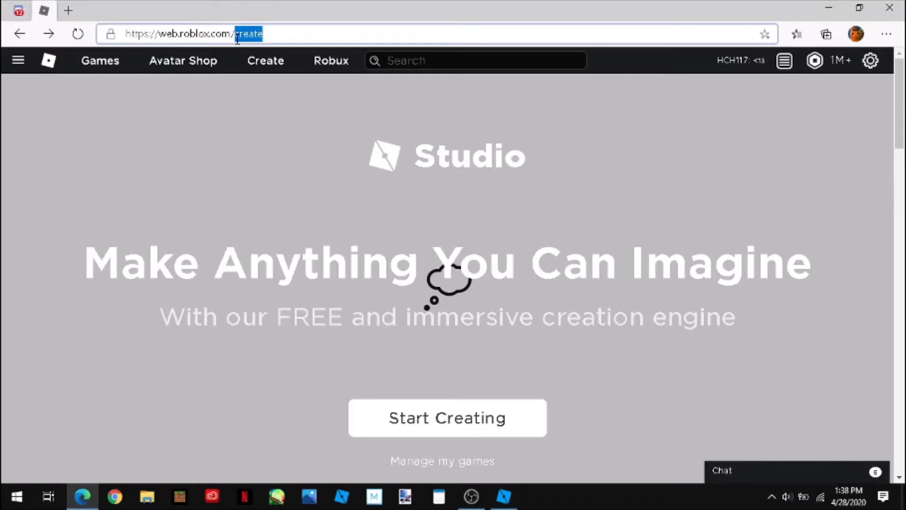
{"action": "type", "text": "profile"}
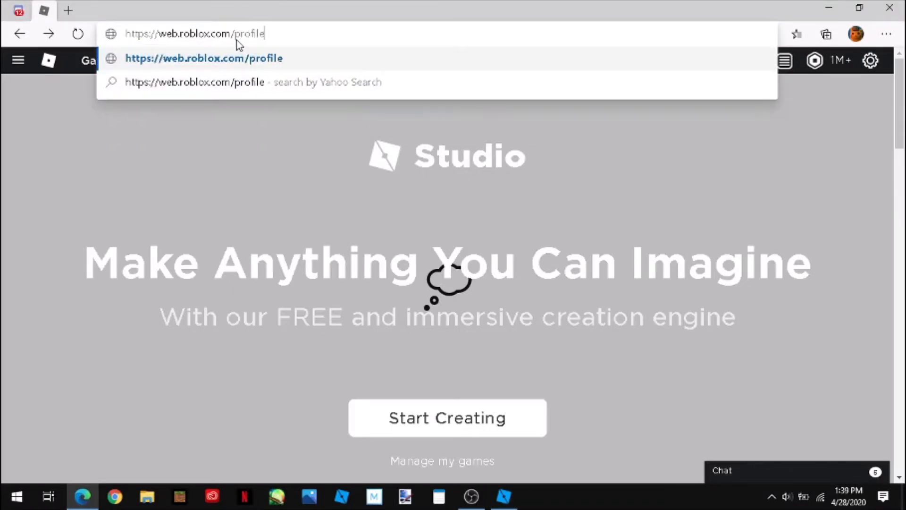
{"action": "key", "text": "Return"}
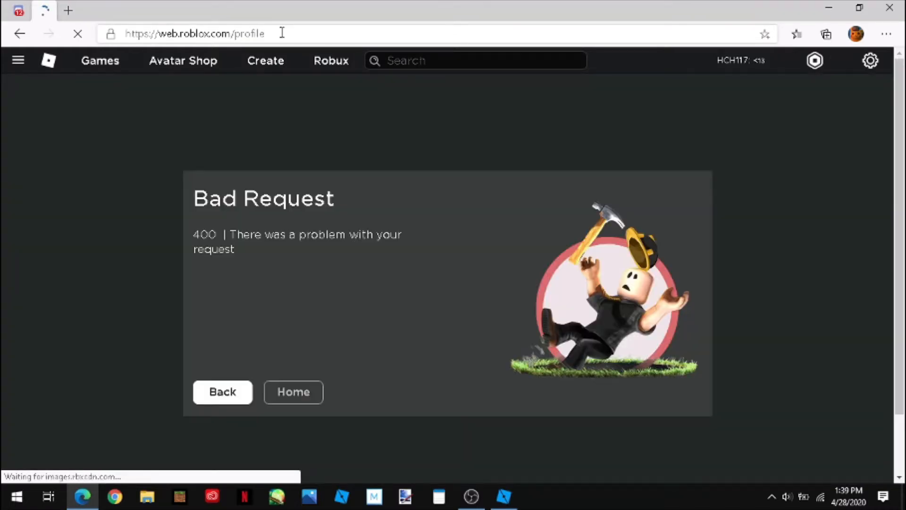
Go to web.roblox.com/home, open the account's profile and highlight the user ID in the page address.
{"action": "left_click_drag", "start_coordinate": [286, 34], "coordinate": [238, 33]}
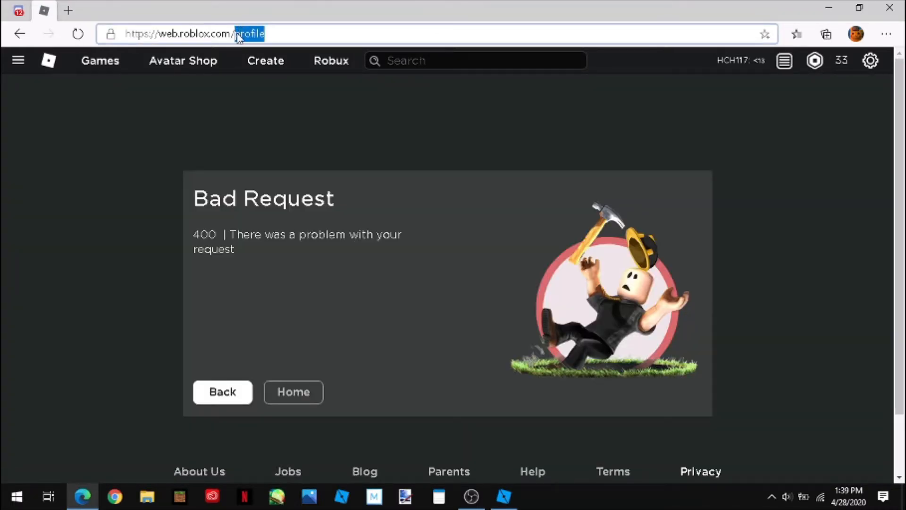
{"action": "type", "text": "home"}
{"action": "key", "text": "Return"}
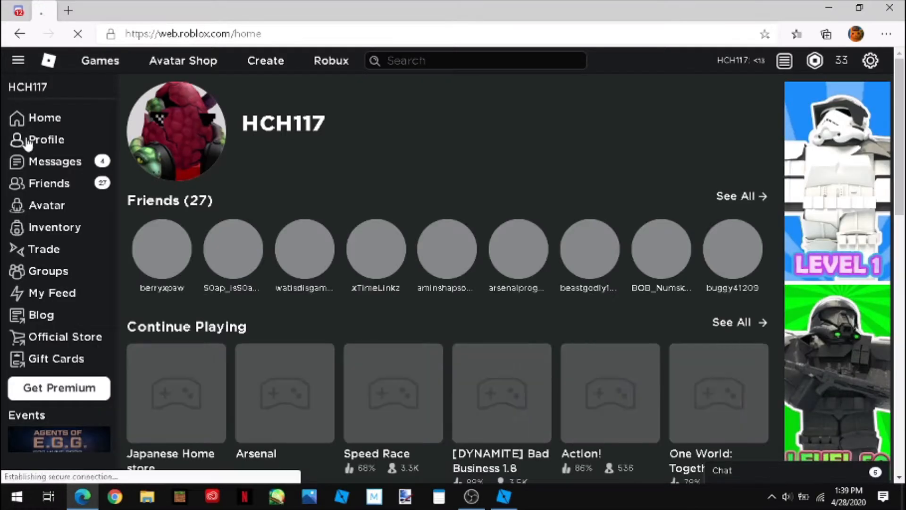
{"action": "left_click", "coordinate": [61, 140]}
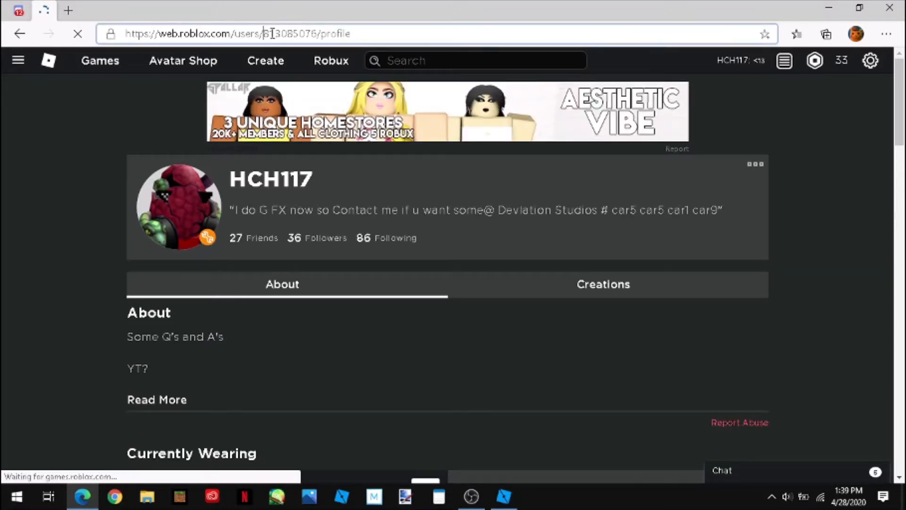
{"action": "left_click_drag", "start_coordinate": [265, 35], "coordinate": [320, 32]}
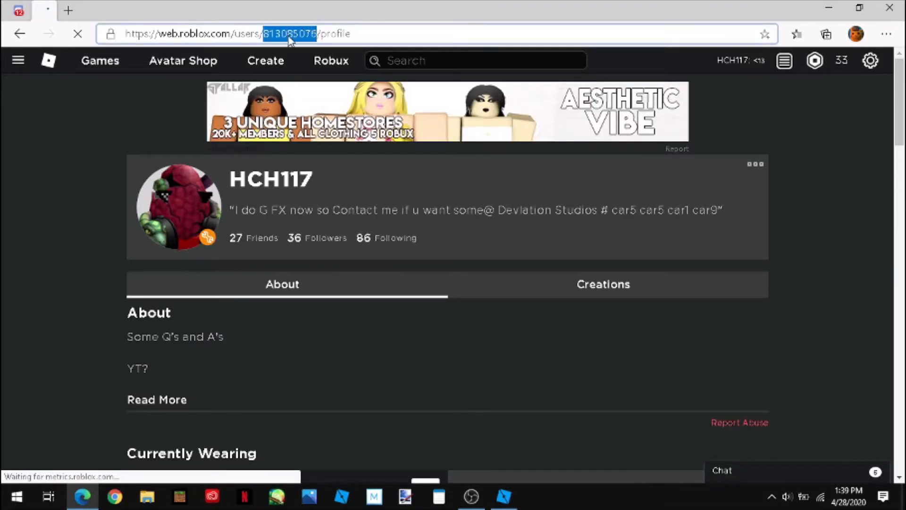
{"action": "left_click", "coordinate": [415, 176]}
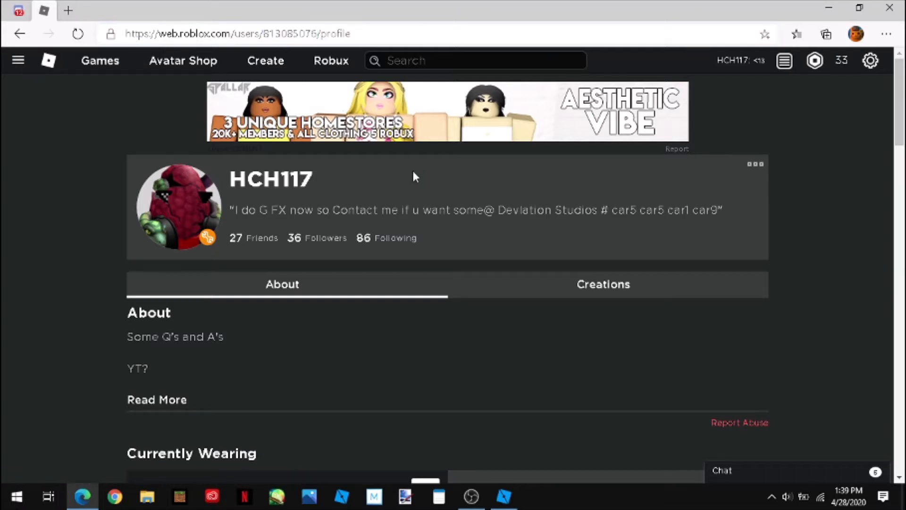
Switch back to Roblox Studio and activate the Player Name/ID field in the Character Inserter.
{"action": "left_click", "coordinate": [504, 496]}
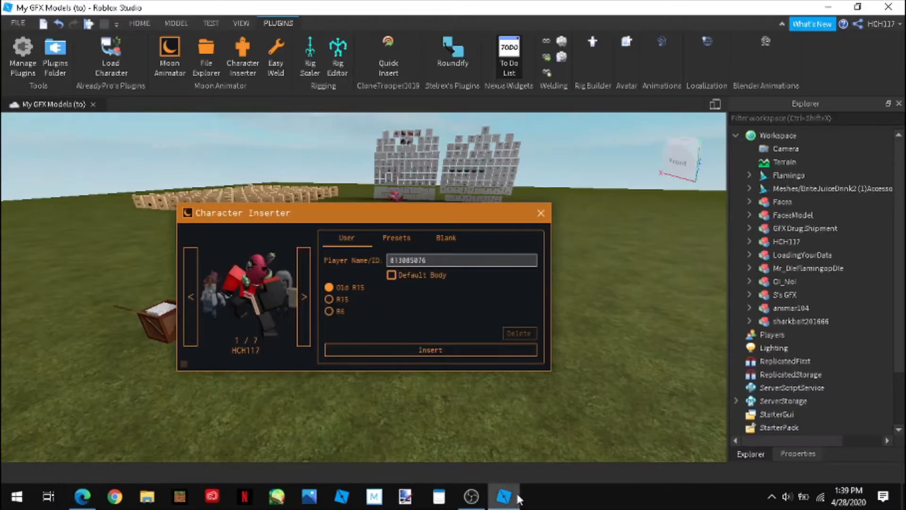
{"action": "left_click", "coordinate": [437, 260]}
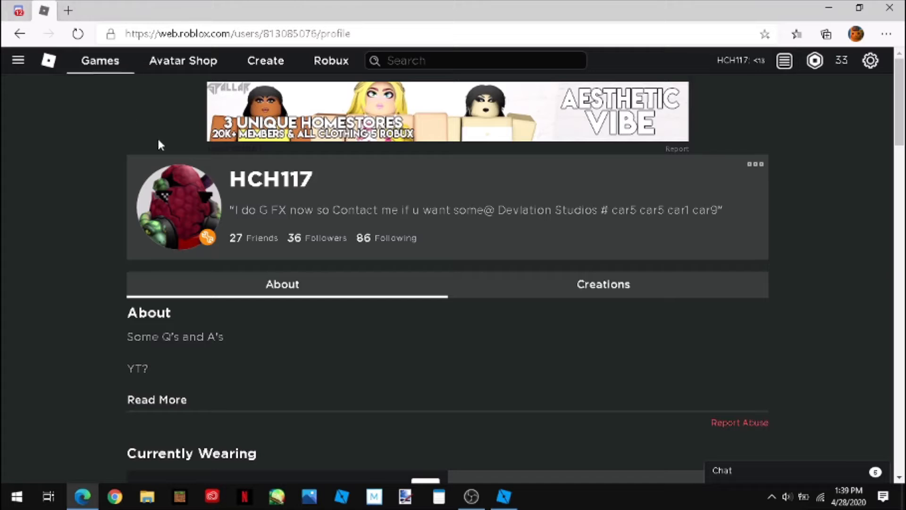
Find the shared Roblox profile link in the Discord conversation, open that player's profile page and highlight the username.
{"action": "left_click", "coordinate": [19, 11]}
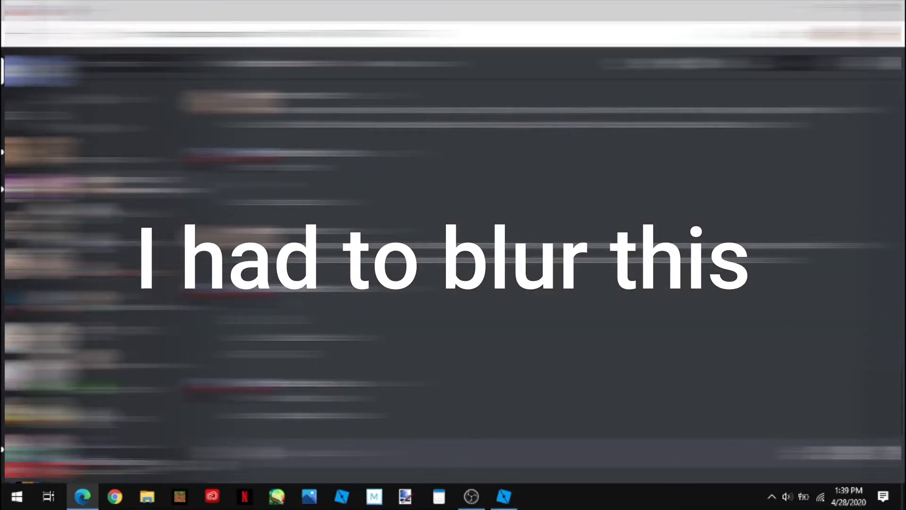
{"action": "scroll", "coordinate": [392, 338], "scroll_direction": "up", "scroll_amount": 10}
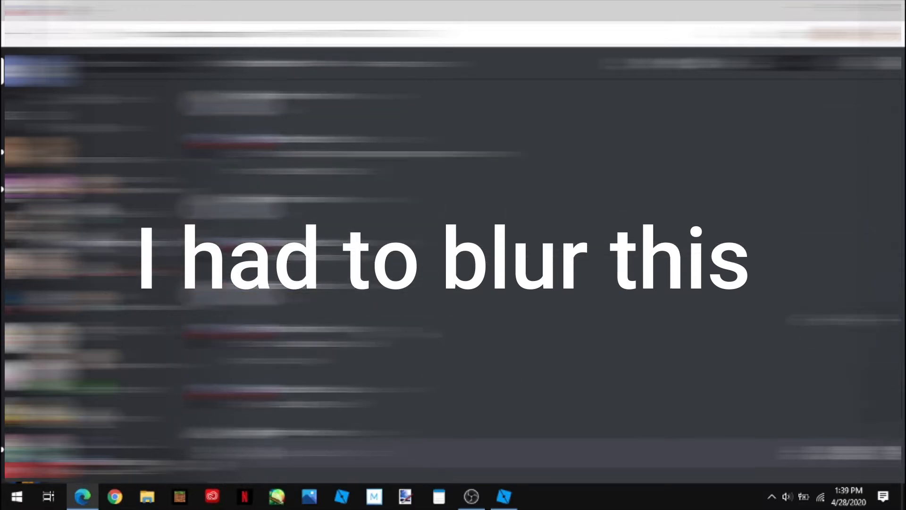
{"action": "scroll", "coordinate": [520, 260], "scroll_direction": "up", "scroll_amount": 14}
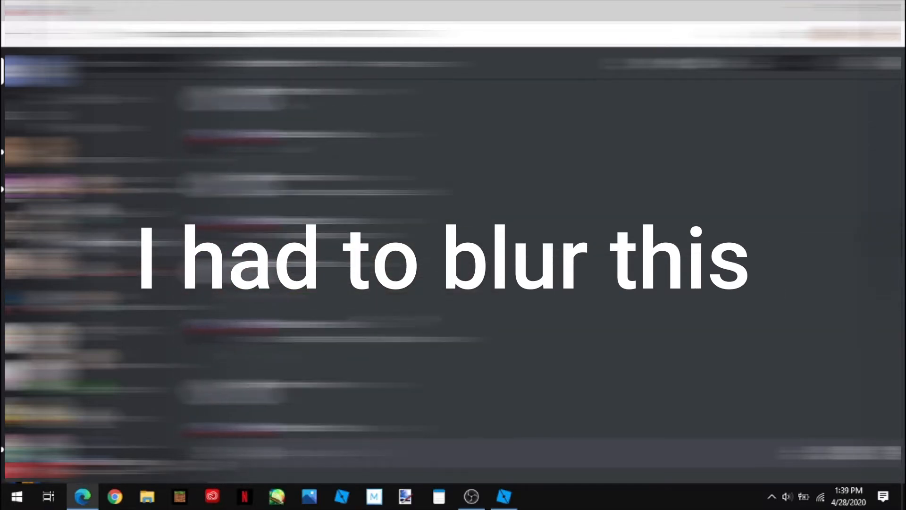
{"action": "scroll", "coordinate": [520, 260], "scroll_direction": "down", "scroll_amount": 4}
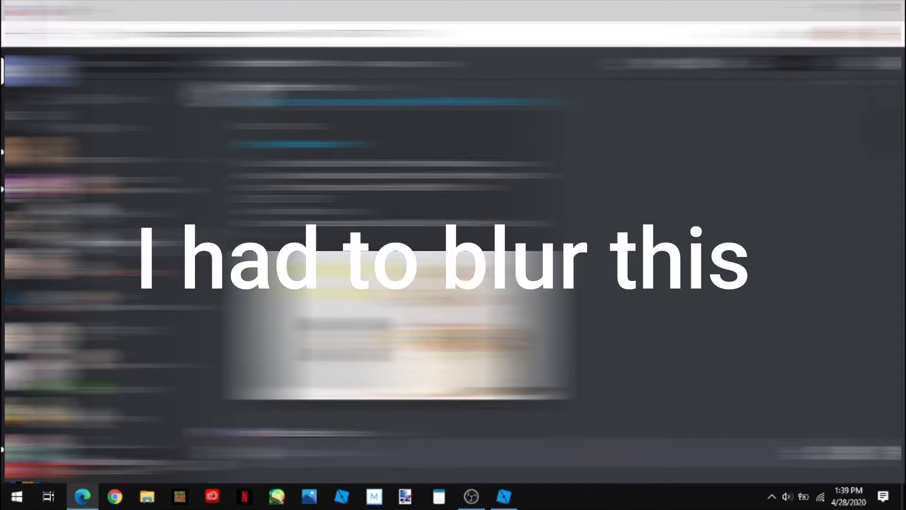
{"action": "scroll", "coordinate": [520, 259], "scroll_direction": "up", "scroll_amount": 1}
{"action": "scroll", "coordinate": [520, 259], "scroll_direction": "up", "scroll_amount": 3}
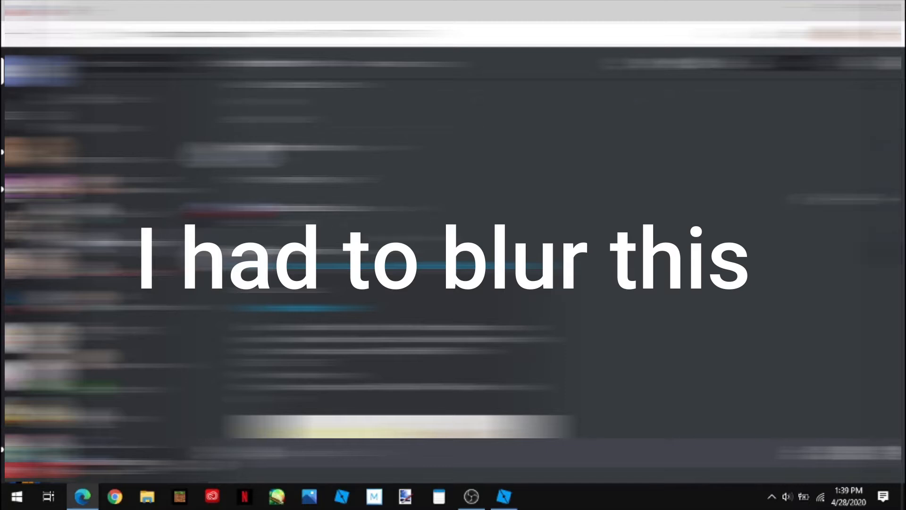
{"action": "scroll", "coordinate": [519, 260], "scroll_direction": "up", "scroll_amount": 4}
{"action": "scroll", "coordinate": [519, 260], "scroll_direction": "up", "scroll_amount": 15}
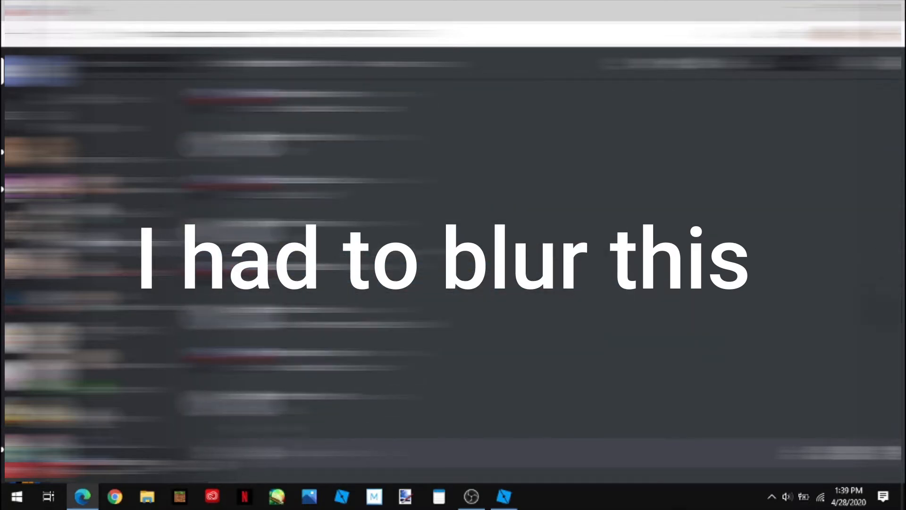
{"action": "scroll", "coordinate": [520, 260], "scroll_direction": "up", "scroll_amount": 10}
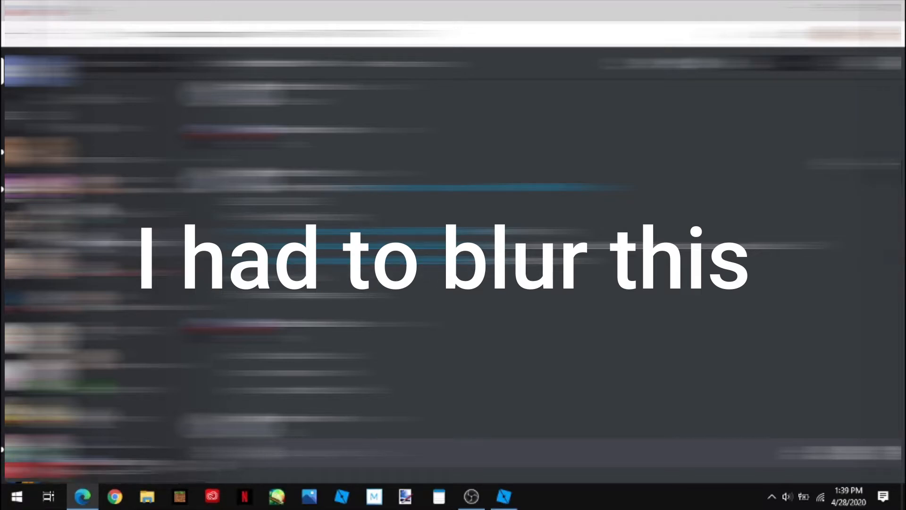
{"action": "left_click", "coordinate": [445, 262]}
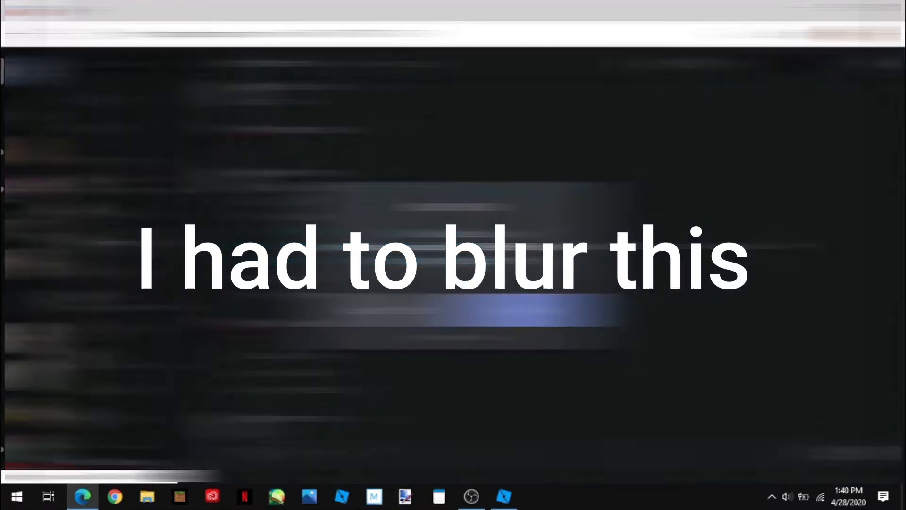
{"action": "left_click", "coordinate": [519, 314]}
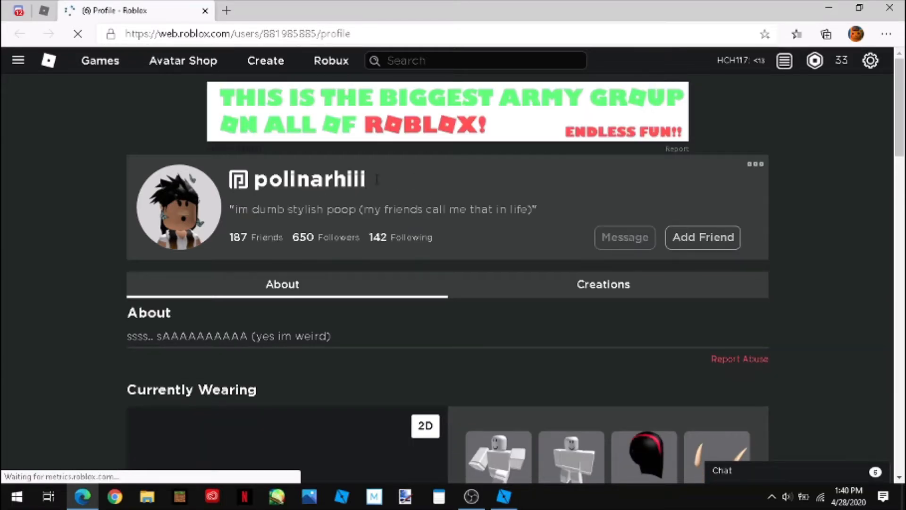
{"action": "left_click_drag", "start_coordinate": [310, 179], "coordinate": [265, 179]}
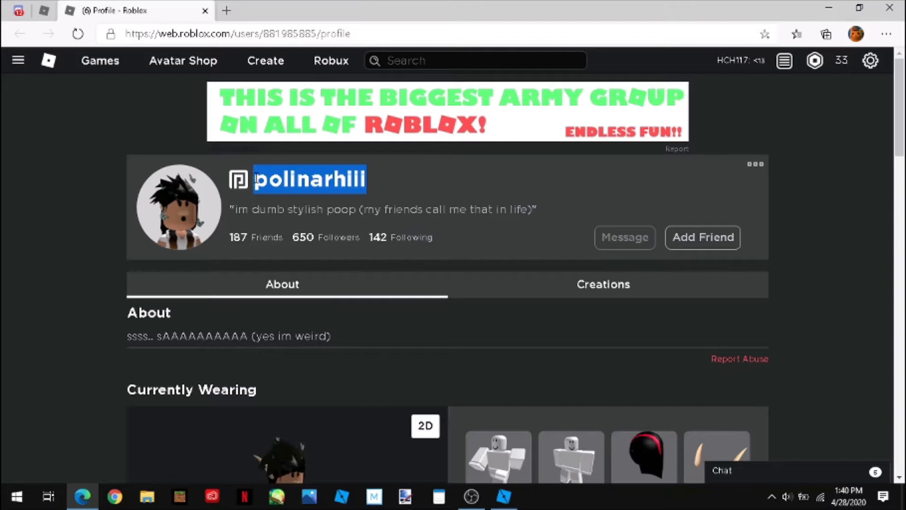
Switch to Roblox Studio, insert the character using that player's user ID, close the Character Inserter and bring the character into view.
{"action": "left_click", "coordinate": [513, 501]}
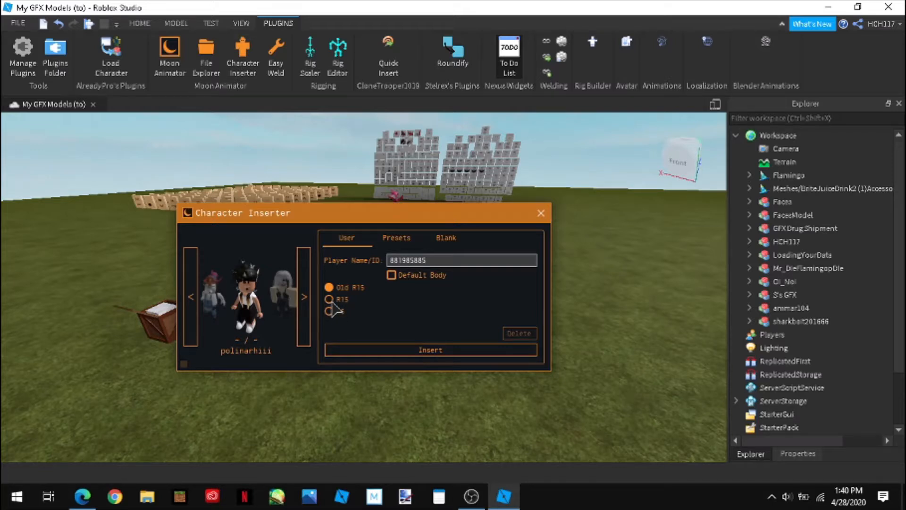
{"action": "left_click", "coordinate": [380, 353]}
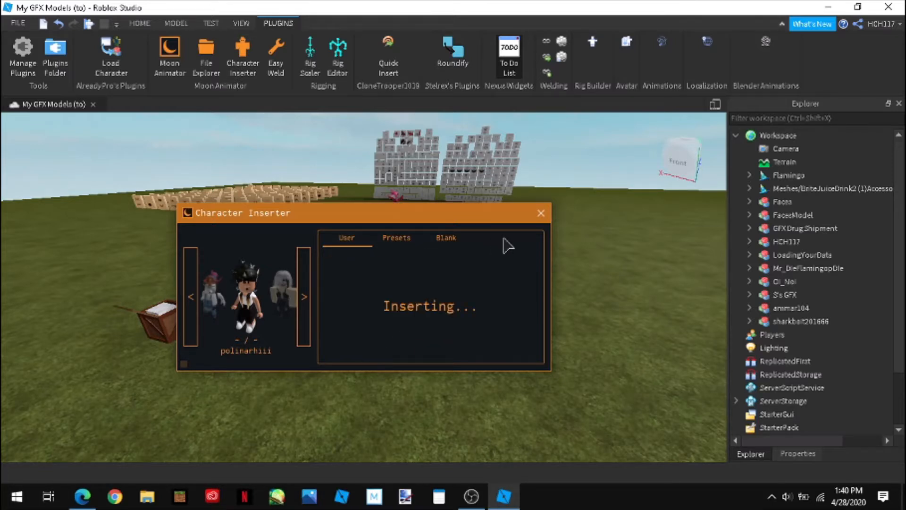
{"action": "left_click", "coordinate": [540, 213]}
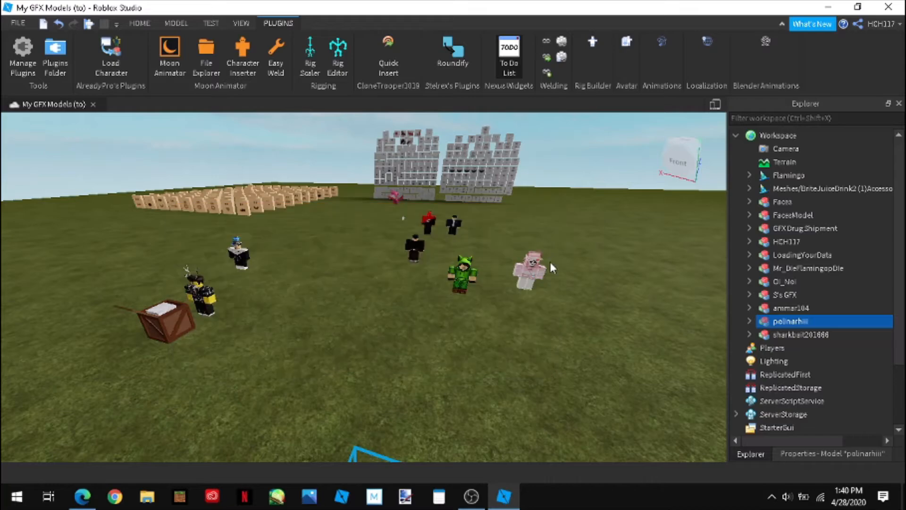
{"action": "key", "text": "f"}
{"action": "right_click_drag", "start_coordinate": [581, 284], "coordinate": [584, 285]}
{"action": "left_click", "coordinate": [537, 314]}
{"action": "key", "text": "w"}
{"action": "right_click_drag", "start_coordinate": [537, 315], "coordinate": [537, 315]}
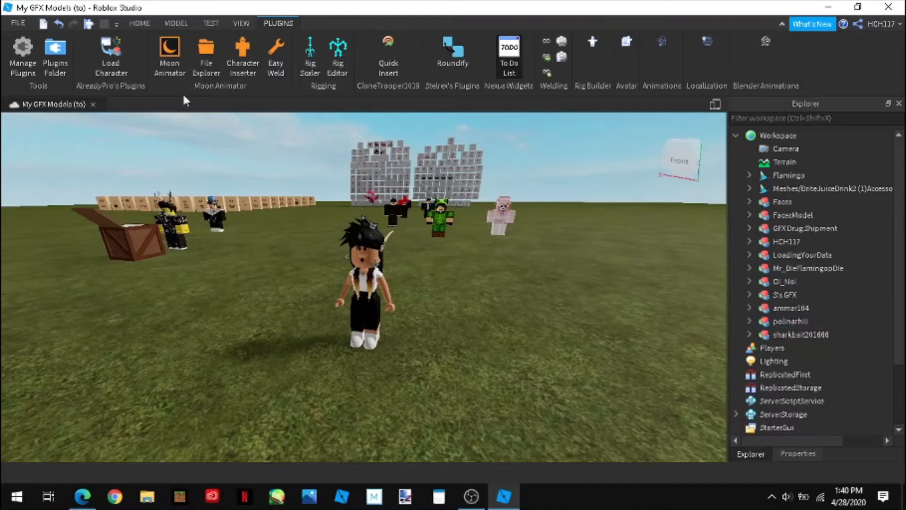
Open Moon Animator and create a new animation named with the player's username followed by "model".
{"action": "left_click", "coordinate": [171, 62]}
{"action": "left_click_drag", "start_coordinate": [99, 236], "coordinate": [329, 237]}
{"action": "left_click_drag", "start_coordinate": [481, 194], "coordinate": [571, 137]}
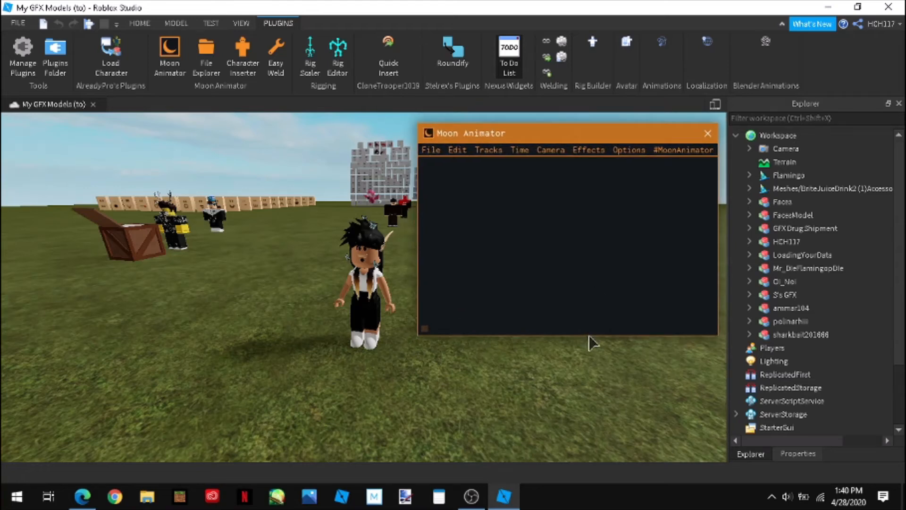
{"action": "left_click_drag", "start_coordinate": [590, 336], "coordinate": [591, 350]}
{"action": "left_click", "coordinate": [431, 150]}
{"action": "left_click", "coordinate": [447, 196]}
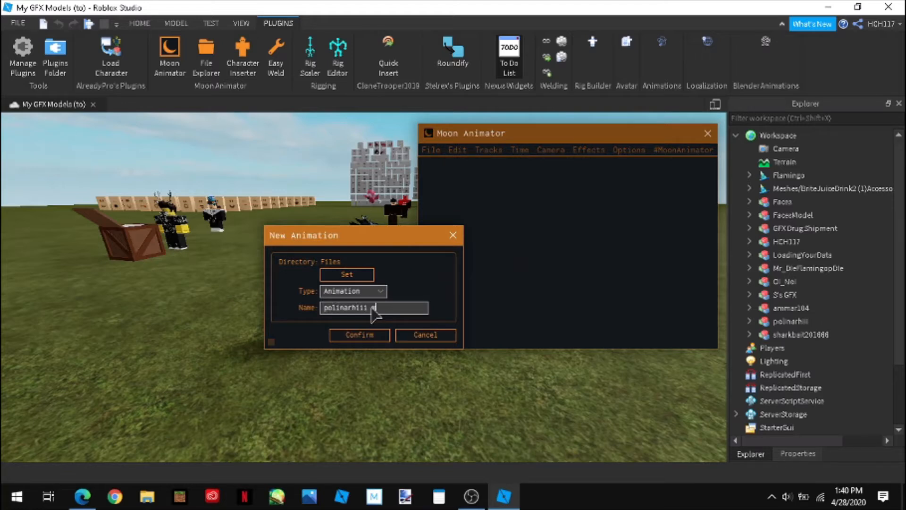
{"action": "left_click", "coordinate": [361, 335]}
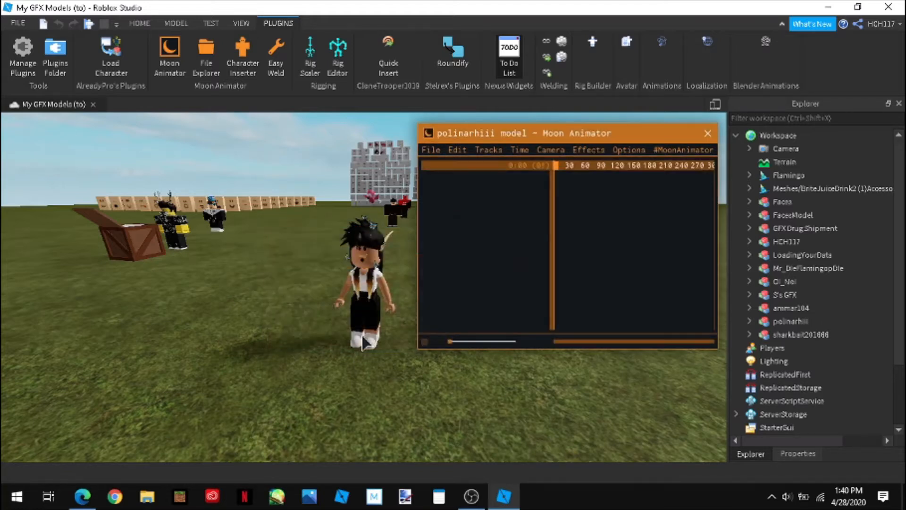
Add the newly inserted character to the animation as an item with its Rig property.
{"action": "left_click", "coordinate": [427, 165]}
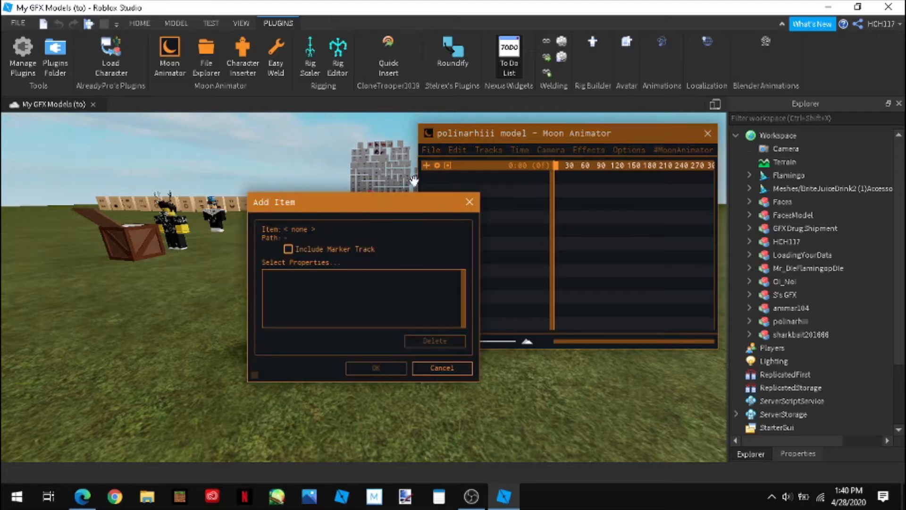
{"action": "left_click_drag", "start_coordinate": [394, 196], "coordinate": [241, 161]}
{"action": "left_click", "coordinate": [373, 288]}
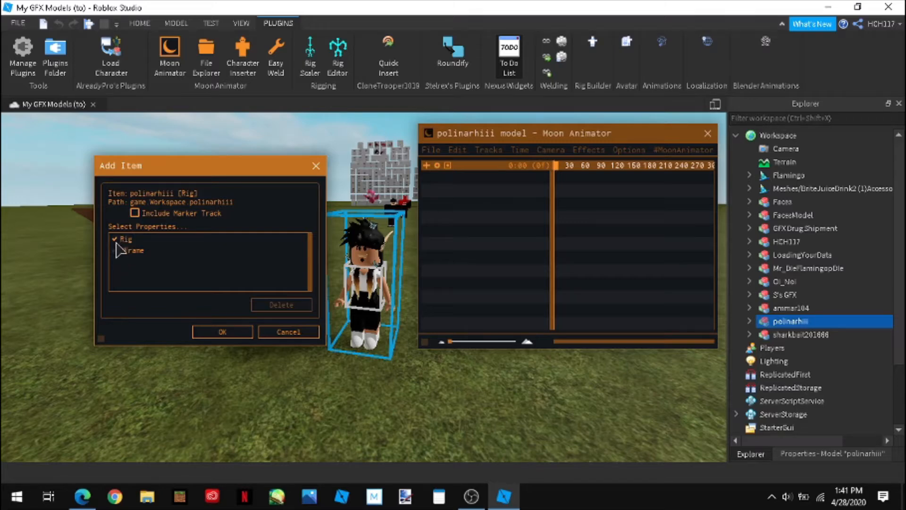
{"action": "left_click", "coordinate": [223, 332]}
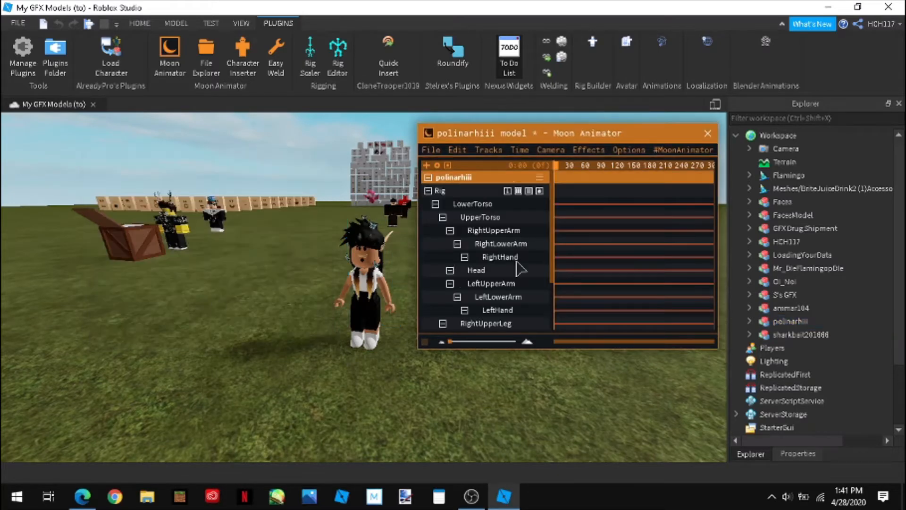
Rotate the character's left upper arm by about 21 degrees.
{"action": "key", "text": "w"}
{"action": "right_click_drag", "start_coordinate": [454, 369], "coordinate": [418, 373]}
{"action": "left_click", "coordinate": [353, 287]}
{"action": "key", "text": "d"}
{"action": "key", "text": "s"}
{"action": "mouse_move", "coordinate": [335, 309]}
{"action": "left_mouse_down"}
{"action": "mouse_move", "coordinate": [363, 185]}
{"action": "mouse_move", "coordinate": [349, 194]}
{"action": "mouse_move", "coordinate": [330, 303]}
{"action": "left_mouse_up"}
{"action": "key", "text": "w"}
{"action": "right_click_drag", "start_coordinate": [401, 405], "coordinate": [398, 399]}
{"action": "key", "text": "d"}
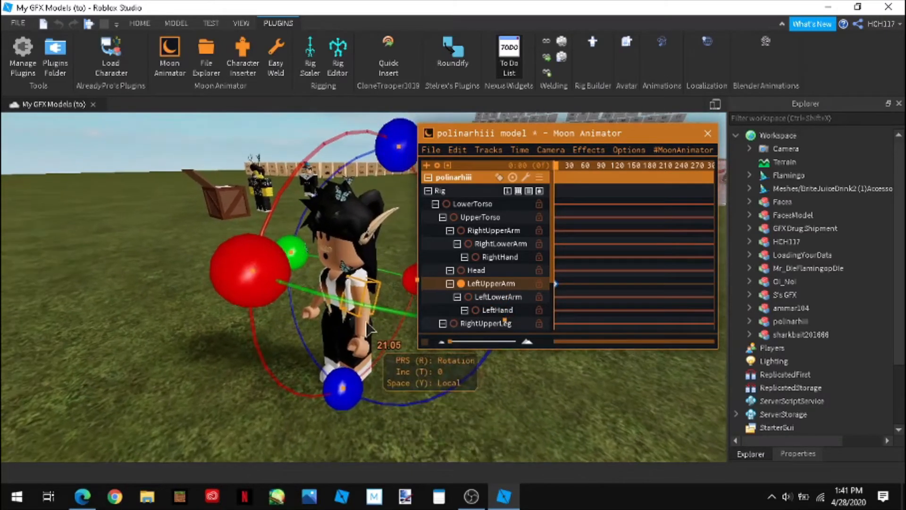
Tilt the character's head by about 16.5 degrees.
{"action": "key", "text": "a"}
{"action": "right_click_drag", "start_coordinate": [421, 342], "coordinate": [422, 342]}
{"action": "left_click", "coordinate": [271, 258]}
{"action": "right_click_drag", "start_coordinate": [356, 292], "coordinate": [356, 292]}
{"action": "key", "text": "a"}
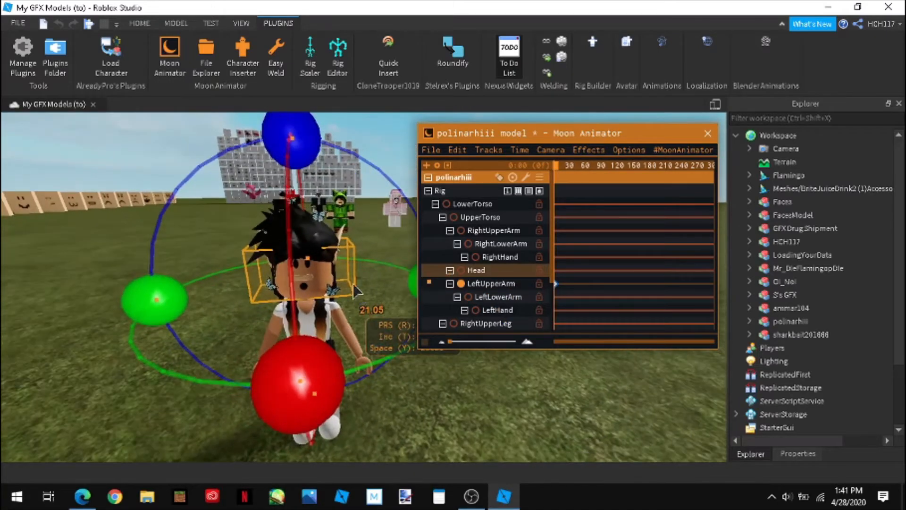
{"action": "scroll", "coordinate": [357, 292], "scroll_direction": "down", "scroll_amount": 2}
{"action": "left_click_drag", "start_coordinate": [314, 178], "coordinate": [344, 182]}
{"action": "right_click_drag", "start_coordinate": [425, 375], "coordinate": [428, 375]}
{"action": "key", "text": "d"}
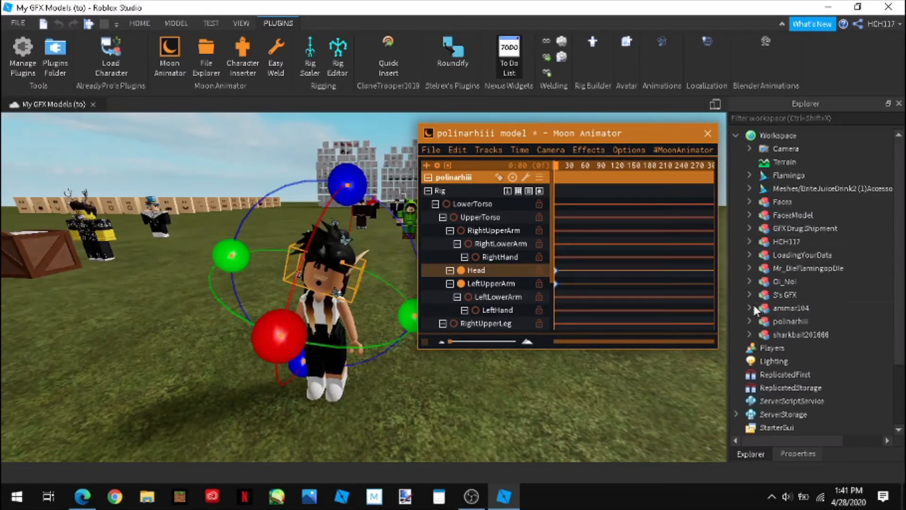
Expand the inserted character's model and delete its Bandage accessory.
{"action": "left_click", "coordinate": [749, 321]}
{"action": "scroll", "coordinate": [834, 262], "scroll_direction": "down", "scroll_amount": 5}
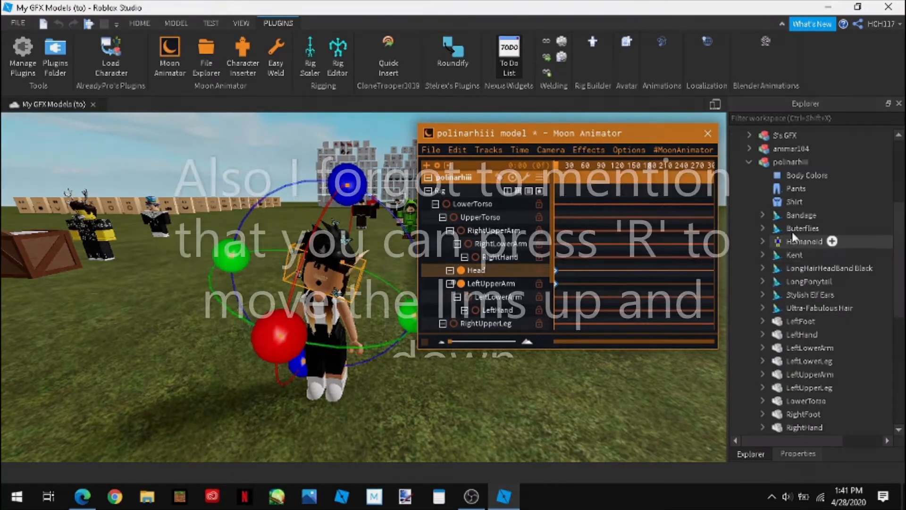
{"action": "key", "text": "Delete"}
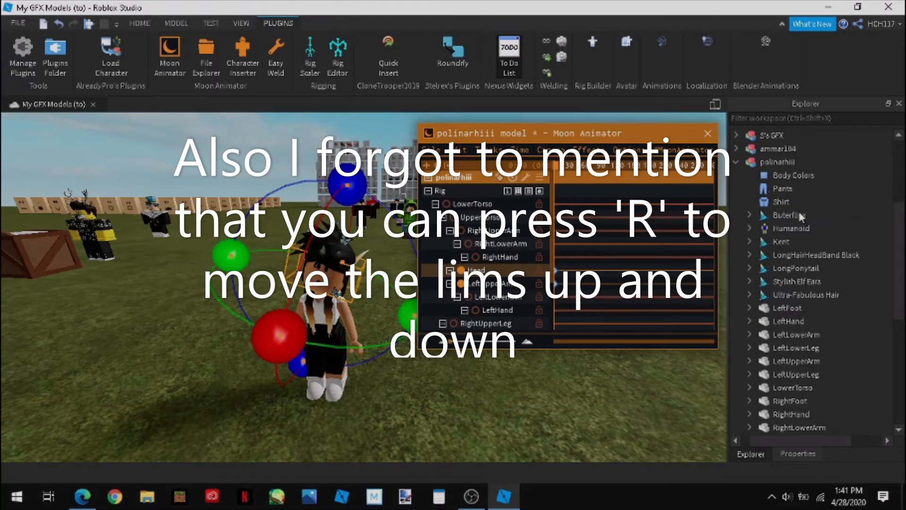
Rotate the left upper arm again, twisting it by about -124 degrees.
{"action": "right_click_drag", "start_coordinate": [552, 425], "coordinate": [542, 392]}
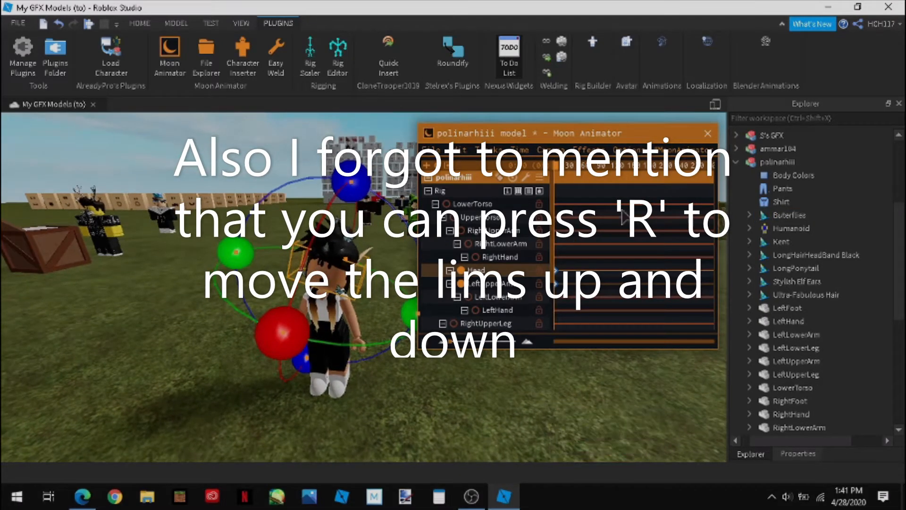
{"action": "right_click_drag", "start_coordinate": [564, 354], "coordinate": [529, 359]}
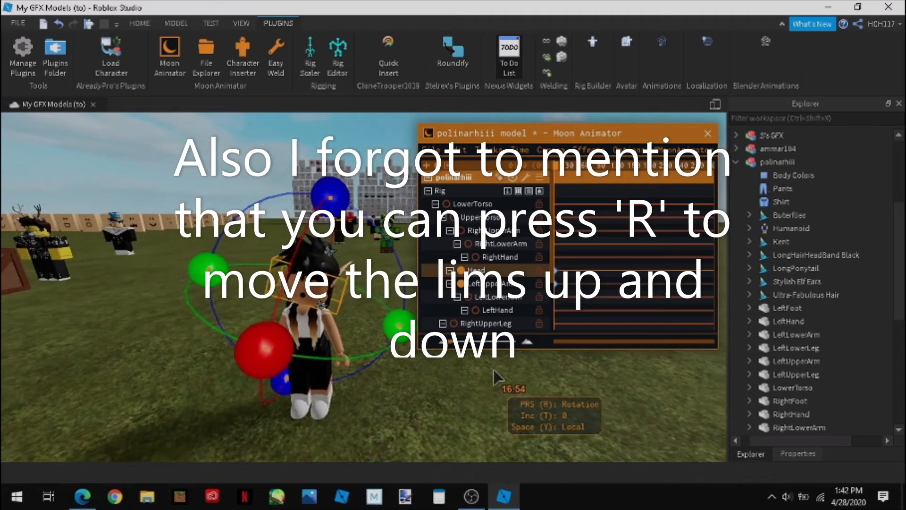
{"action": "left_click", "coordinate": [329, 323]}
{"action": "right_click_drag", "start_coordinate": [400, 381], "coordinate": [400, 382]}
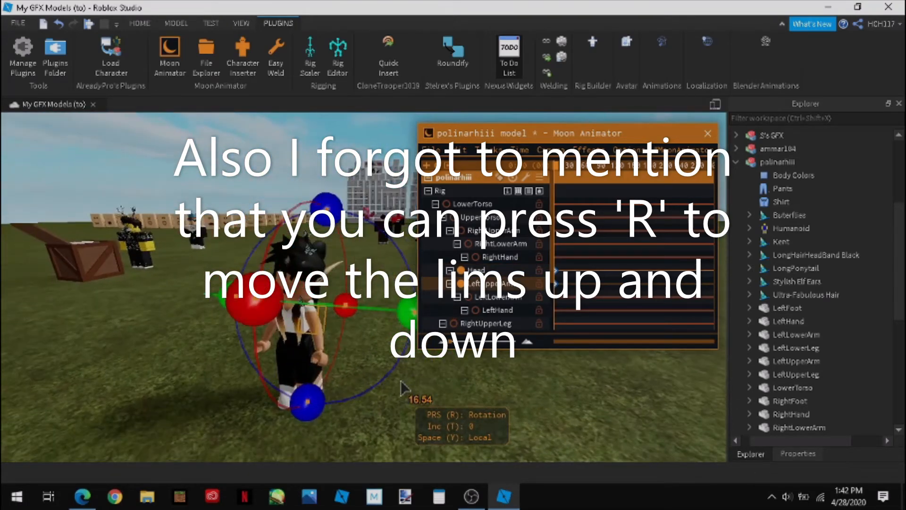
{"action": "left_click_drag", "start_coordinate": [406, 316], "coordinate": [411, 310]}
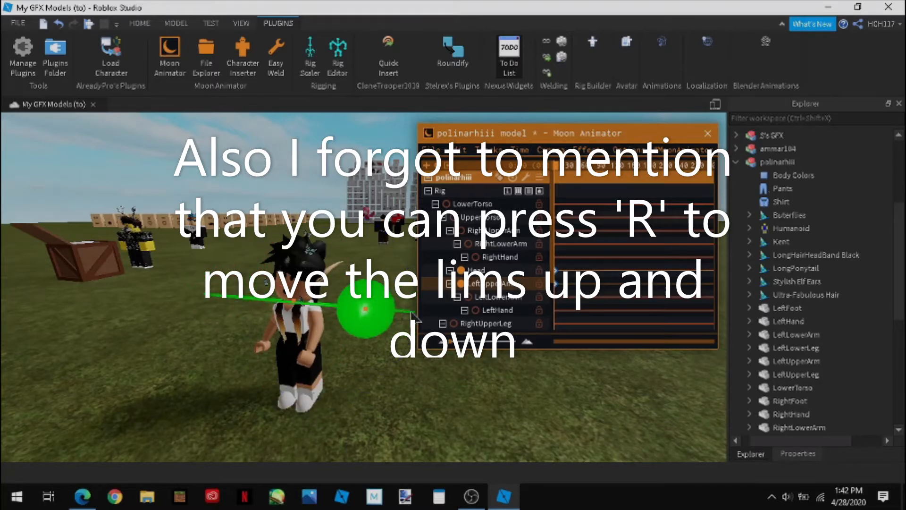
{"action": "left_click_drag", "start_coordinate": [415, 311], "coordinate": [415, 312]}
{"action": "right_click_drag", "start_coordinate": [401, 373], "coordinate": [401, 373]}
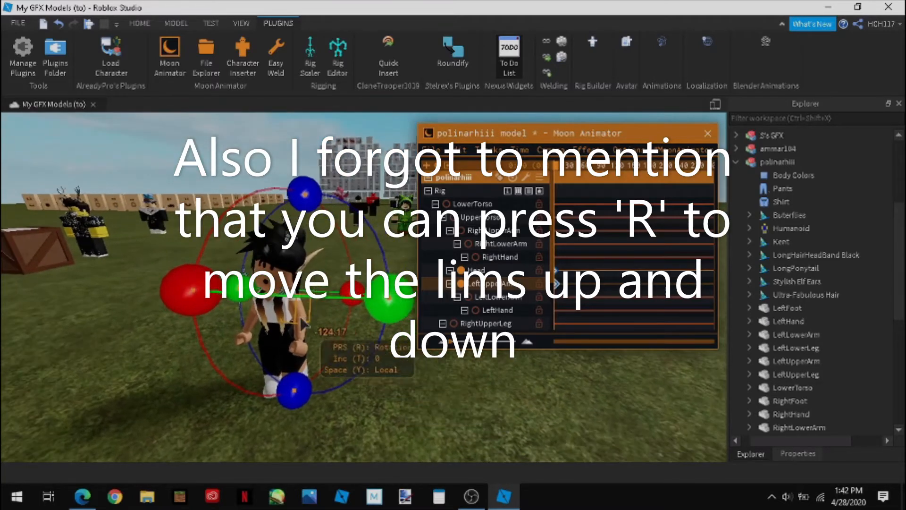
Bend the left lower arm at the elbow and clear the selection.
{"action": "left_click", "coordinate": [303, 329]}
{"action": "left_click_drag", "start_coordinate": [360, 312], "coordinate": [344, 369]}
{"action": "left_click_drag", "start_coordinate": [252, 217], "coordinate": [252, 218]}
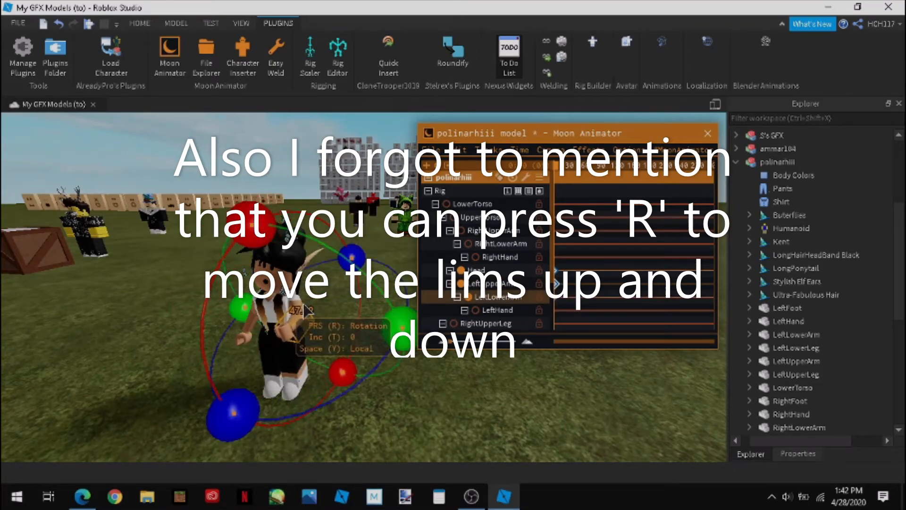
{"action": "left_click", "coordinate": [429, 409]}
Fine-tune the left upper arm's sideways rotation by a small amount.
{"action": "key", "text": "d"}
{"action": "right_click_drag", "start_coordinate": [429, 408], "coordinate": [430, 403]}
{"action": "key", "text": "w"}
{"action": "key", "text": "s"}
{"action": "key", "text": "w"}
{"action": "key", "text": "s"}
{"action": "key", "text": "a"}
{"action": "key", "text": "a"}
{"action": "key", "text": "s"}
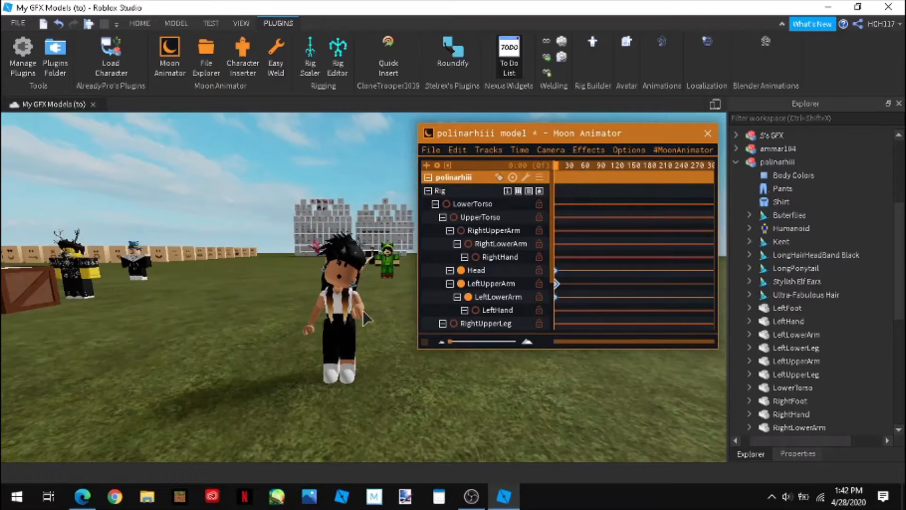
{"action": "left_click", "coordinate": [358, 298]}
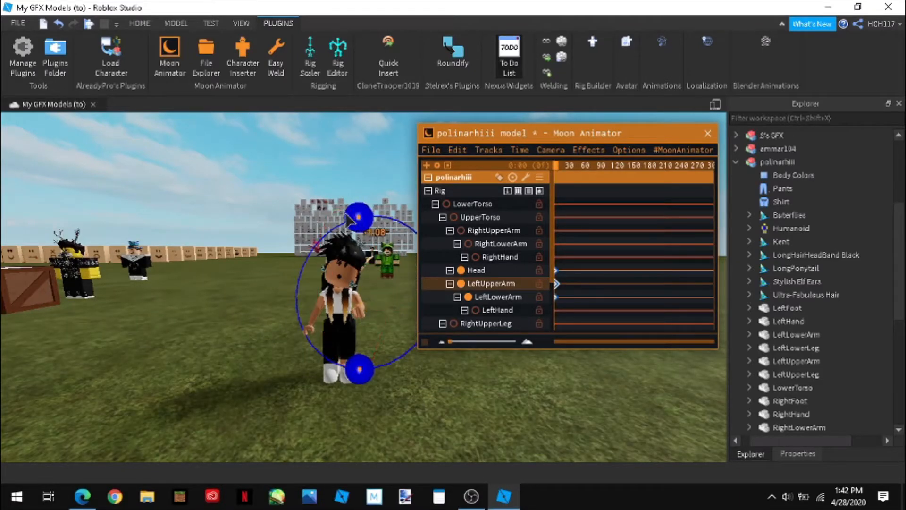
{"action": "left_click_drag", "start_coordinate": [223, 270], "coordinate": [223, 392]}
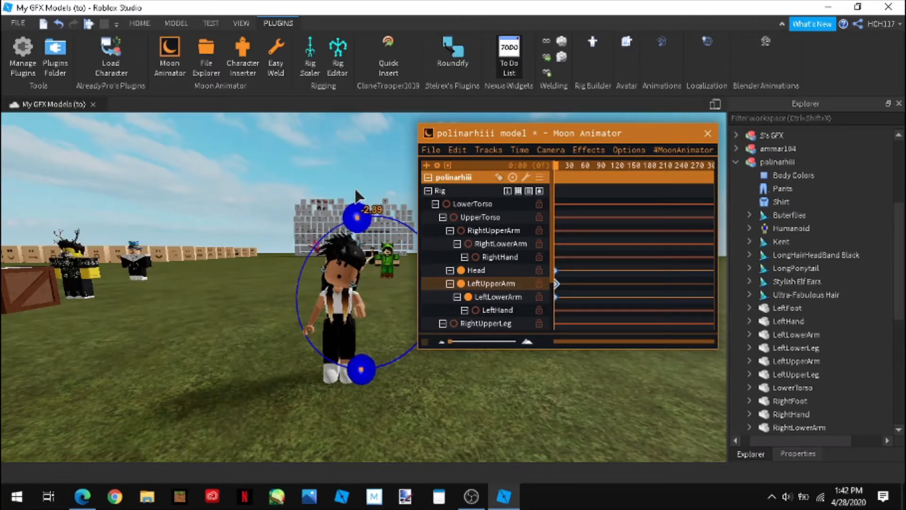
Twist the left upper leg by about 25 degrees and swing it up by about 89 degrees.
{"action": "right_click_drag", "start_coordinate": [421, 411], "coordinate": [421, 411]}
{"action": "key", "text": "d"}
{"action": "right_click_drag", "start_coordinate": [371, 383], "coordinate": [370, 384]}
{"action": "scroll", "coordinate": [370, 383], "scroll_direction": "up", "scroll_amount": 1}
{"action": "key", "text": "a"}
{"action": "left_click", "coordinate": [298, 337]}
{"action": "right_click_drag", "start_coordinate": [429, 405], "coordinate": [428, 405]}
{"action": "key", "text": "d"}
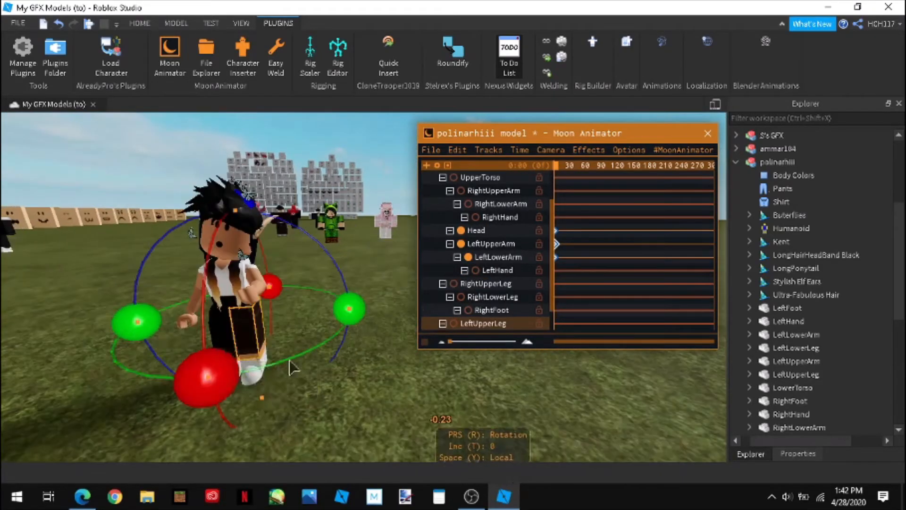
{"action": "left_click_drag", "start_coordinate": [145, 323], "coordinate": [128, 335]}
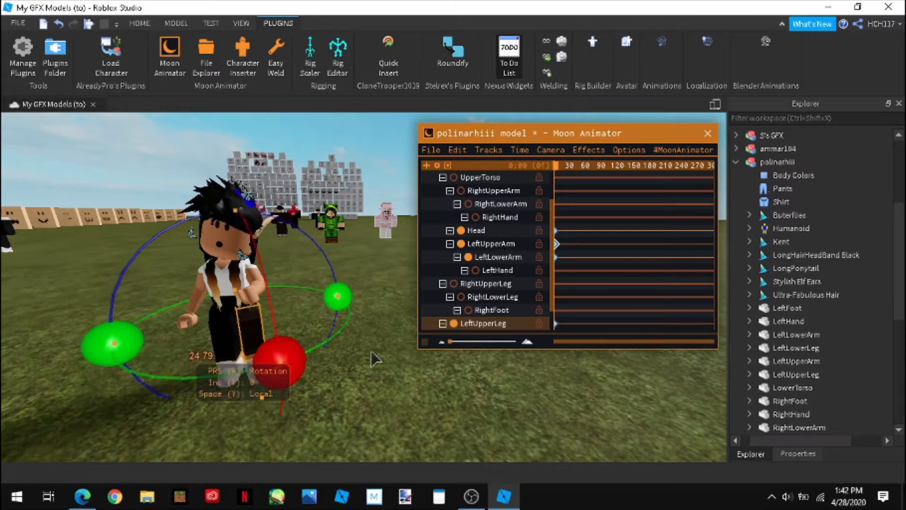
{"action": "left_click_drag", "start_coordinate": [279, 363], "coordinate": [235, 169]}
Rotate the left foot by about -16 degrees.
{"action": "right_click_drag", "start_coordinate": [309, 223], "coordinate": [325, 243]}
{"action": "left_click", "coordinate": [217, 353]}
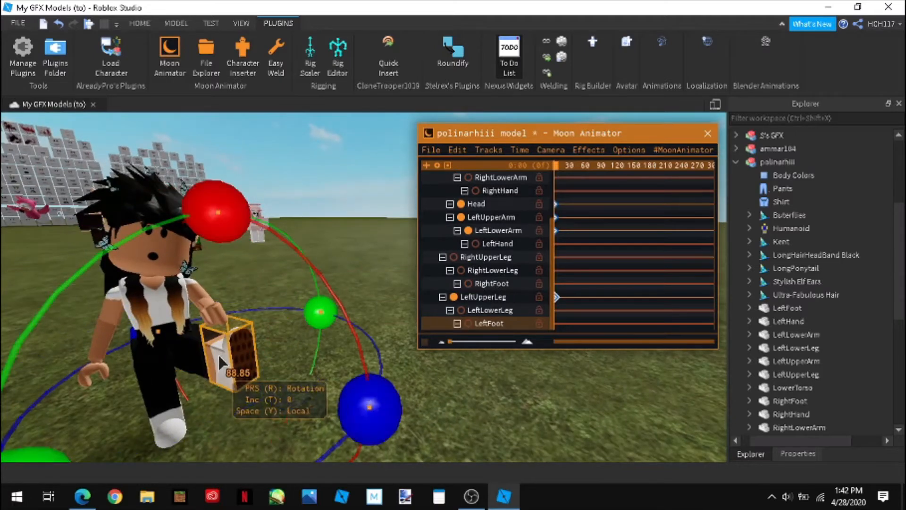
{"action": "scroll", "coordinate": [338, 373], "scroll_direction": "down", "scroll_amount": 2}
{"action": "left_click_drag", "start_coordinate": [285, 242], "coordinate": [303, 263]}
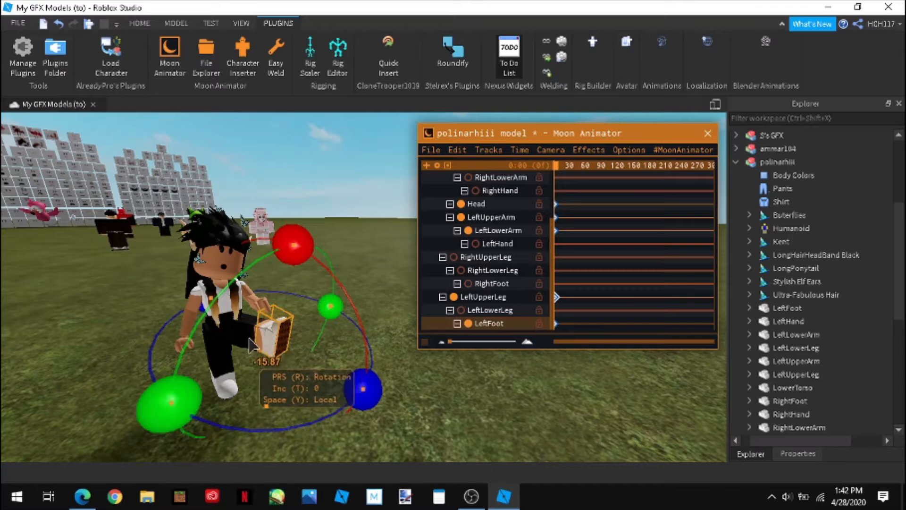
Swing the left upper leg by about -65 degrees at the hip.
{"action": "left_click", "coordinate": [257, 342]}
{"action": "right_click_drag", "start_coordinate": [310, 341], "coordinate": [317, 342]}
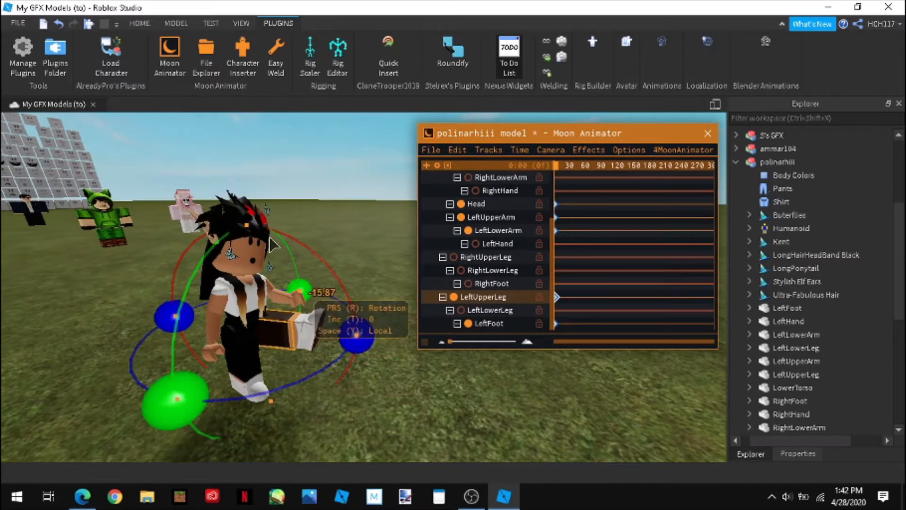
{"action": "left_click_drag", "start_coordinate": [289, 216], "coordinate": [358, 315]}
Tilt the left foot by about 10 degrees.
{"action": "left_click", "coordinate": [292, 370]}
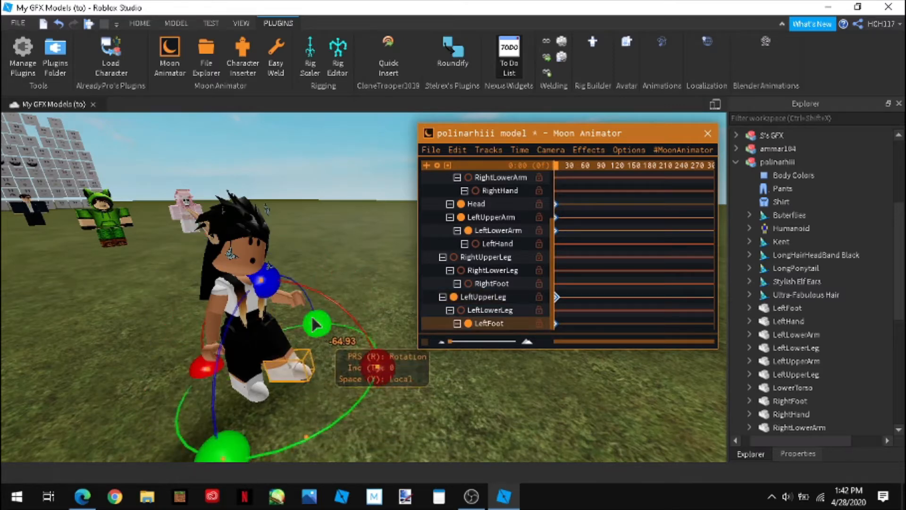
{"action": "left_click", "coordinate": [310, 375]}
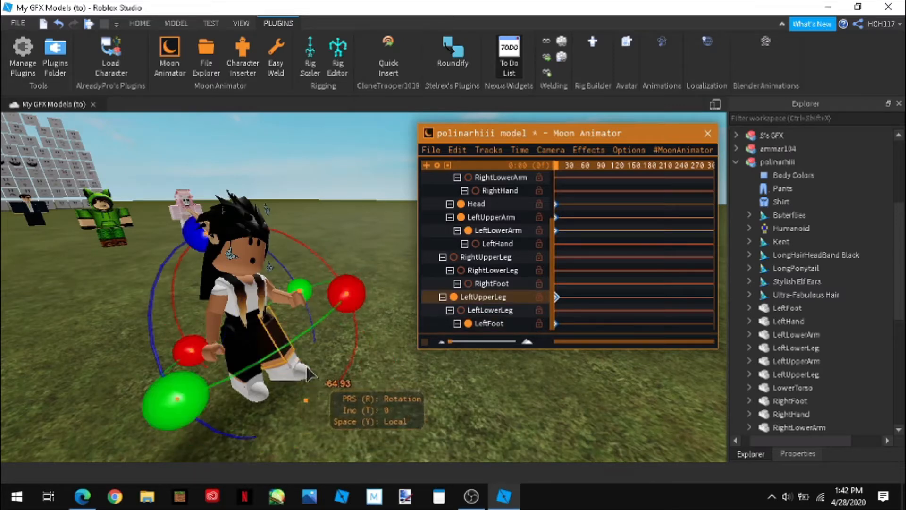
{"action": "left_click", "coordinate": [312, 367]}
{"action": "mouse_move", "coordinate": [388, 376]}
{"action": "left_mouse_down"}
{"action": "mouse_move", "coordinate": [383, 369]}
{"action": "mouse_move", "coordinate": [383, 387]}
{"action": "left_mouse_up"}
Swing the left upper leg further and fine-tune its rotation by a small amount.
{"action": "left_click", "coordinate": [296, 367]}
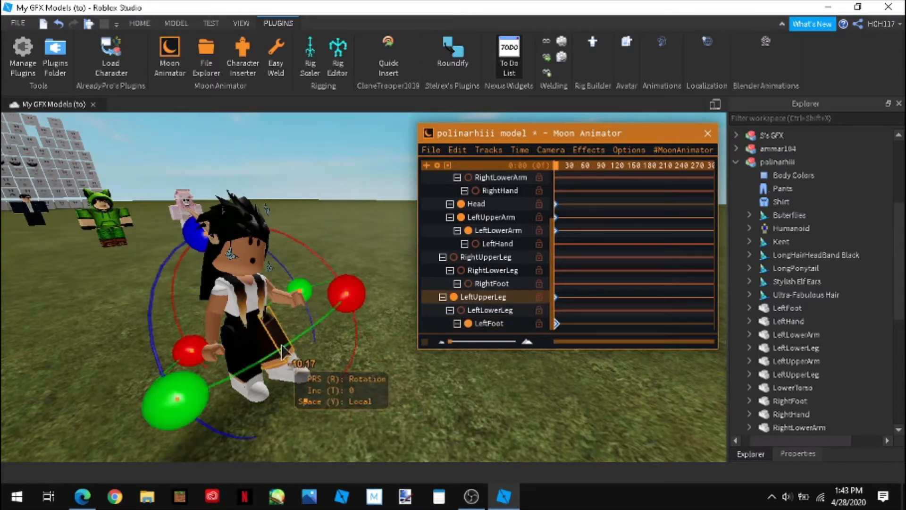
{"action": "left_click_drag", "start_coordinate": [358, 286], "coordinate": [354, 320]}
{"action": "right_click_drag", "start_coordinate": [454, 358], "coordinate": [399, 378]}
{"action": "left_click", "coordinate": [401, 373]}
{"action": "scroll", "coordinate": [401, 373], "scroll_direction": "up", "scroll_amount": 2}
{"action": "left_click", "coordinate": [308, 349]}
{"action": "left_click_drag", "start_coordinate": [358, 302], "coordinate": [358, 296]}
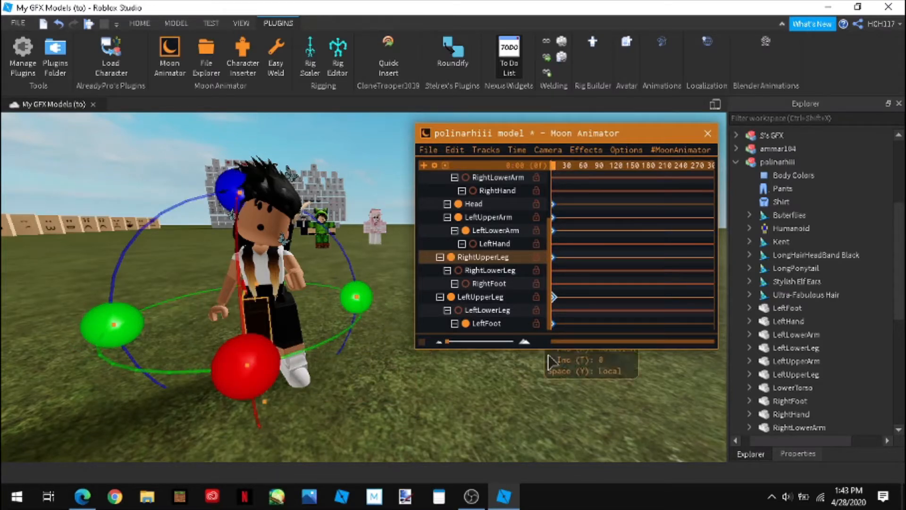
Zoom the timeline in and rotate the right upper leg by about 5 degrees.
{"action": "left_click_drag", "start_coordinate": [448, 343], "coordinate": [486, 339]}
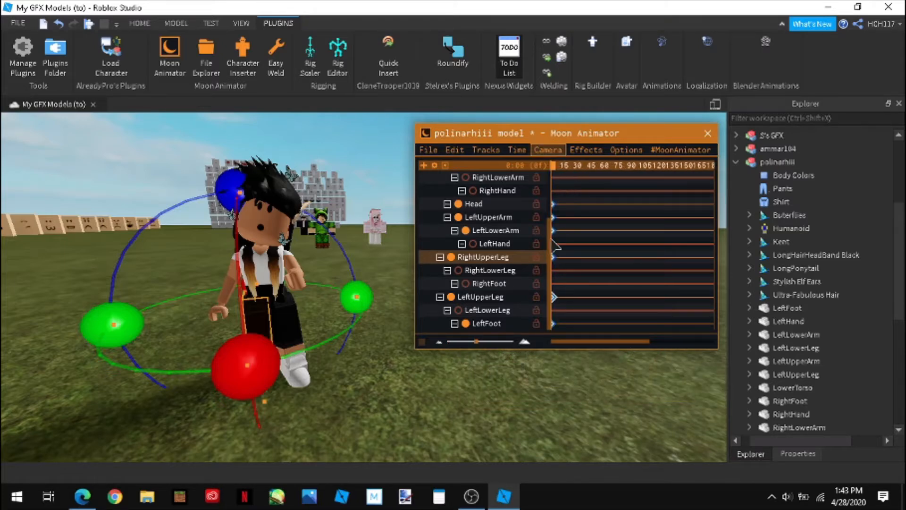
{"action": "right_click_drag", "start_coordinate": [392, 344], "coordinate": [388, 365]}
{"action": "left_click_drag", "start_coordinate": [361, 339], "coordinate": [363, 336]}
Rotate the right foot slightly at the ankle.
{"action": "left_click", "coordinate": [310, 376]}
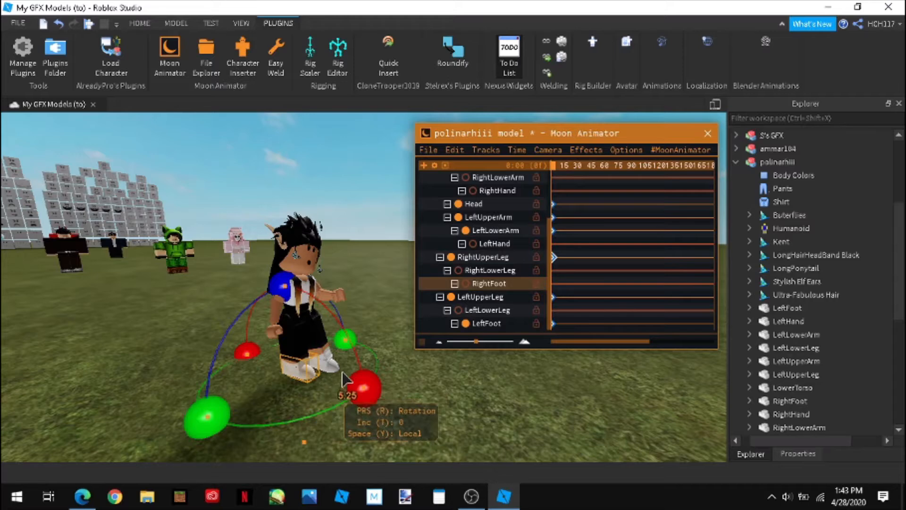
{"action": "left_click_drag", "start_coordinate": [366, 384], "coordinate": [364, 402]}
{"action": "mouse_move", "coordinate": [425, 401]}
{"action": "right_mouse_down"}
{"action": "mouse_move", "coordinate": [438, 406]}
{"action": "mouse_move", "coordinate": [436, 398]}
{"action": "right_mouse_up"}
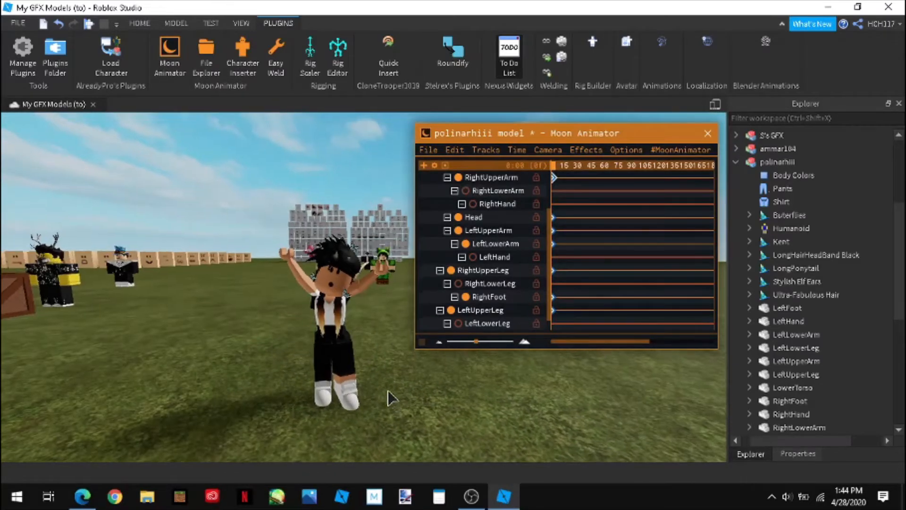
Rotate the left foot again by about 18 degrees.
{"action": "right_click_drag", "start_coordinate": [390, 398], "coordinate": [391, 401]}
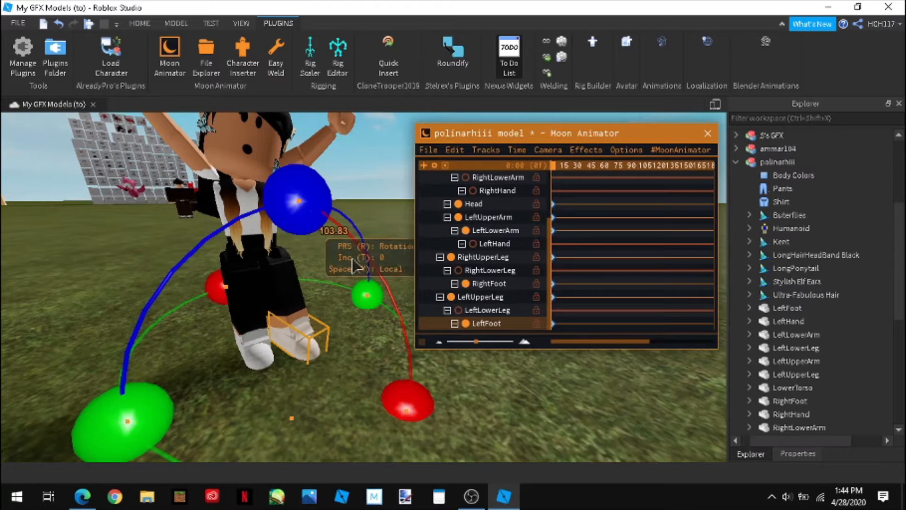
{"action": "left_click_drag", "start_coordinate": [410, 409], "coordinate": [382, 360]}
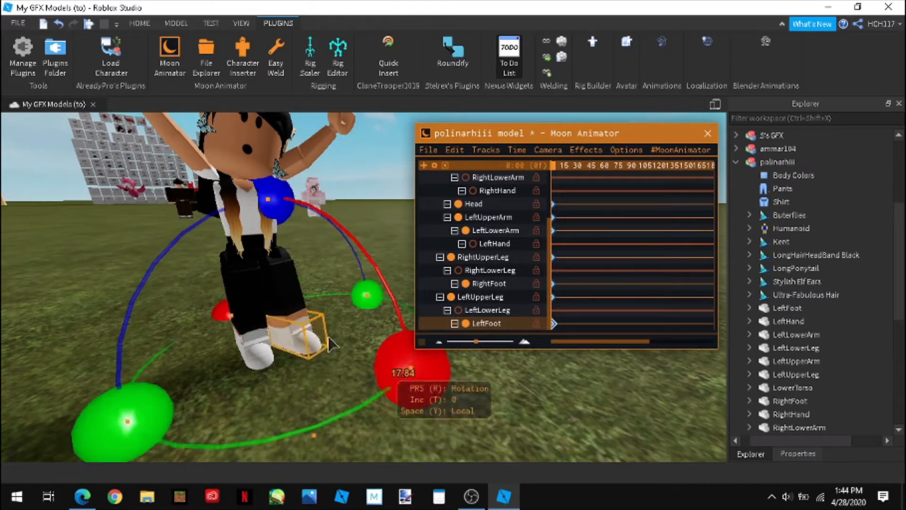
Rotate the left upper leg at the hip, fine-tune its angle and clear the selection.
{"action": "left_click", "coordinate": [293, 296]}
{"action": "left_click_drag", "start_coordinate": [371, 236], "coordinate": [405, 359]}
{"action": "left_click", "coordinate": [409, 378]}
{"action": "right_click_drag", "start_coordinate": [409, 370], "coordinate": [384, 376]}
{"action": "left_click", "coordinate": [307, 323]}
{"action": "scroll", "coordinate": [384, 376], "scroll_direction": "down", "scroll_amount": 2}
{"action": "mouse_move", "coordinate": [242, 331]}
{"action": "left_mouse_down"}
{"action": "mouse_move", "coordinate": [228, 331]}
{"action": "mouse_move", "coordinate": [245, 324]}
{"action": "left_mouse_up"}
{"action": "scroll", "coordinate": [440, 389], "scroll_direction": "up", "scroll_amount": 4}
{"action": "left_click", "coordinate": [408, 374]}
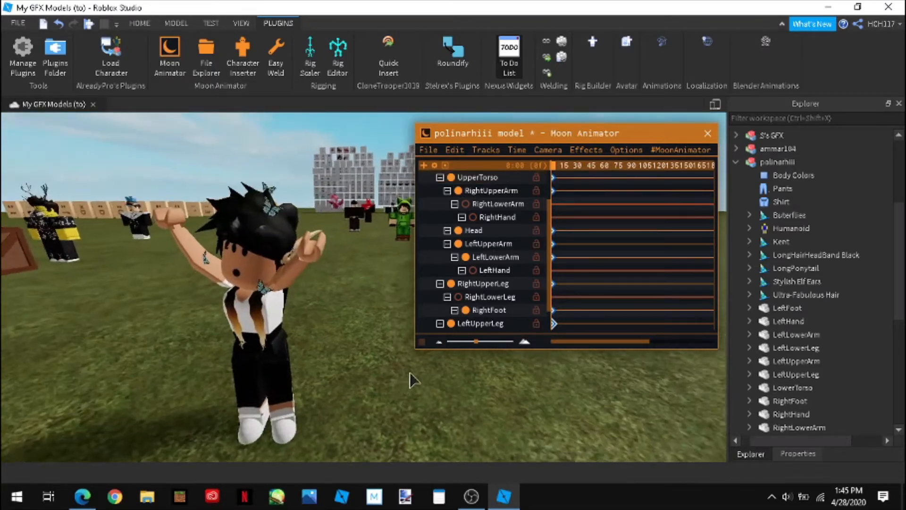
Examine the posed character and the green hooded character model behind it.
{"action": "scroll", "coordinate": [409, 380], "scroll_direction": "down", "scroll_amount": 4}
{"action": "scroll", "coordinate": [408, 381], "scroll_direction": "down", "scroll_amount": 2}
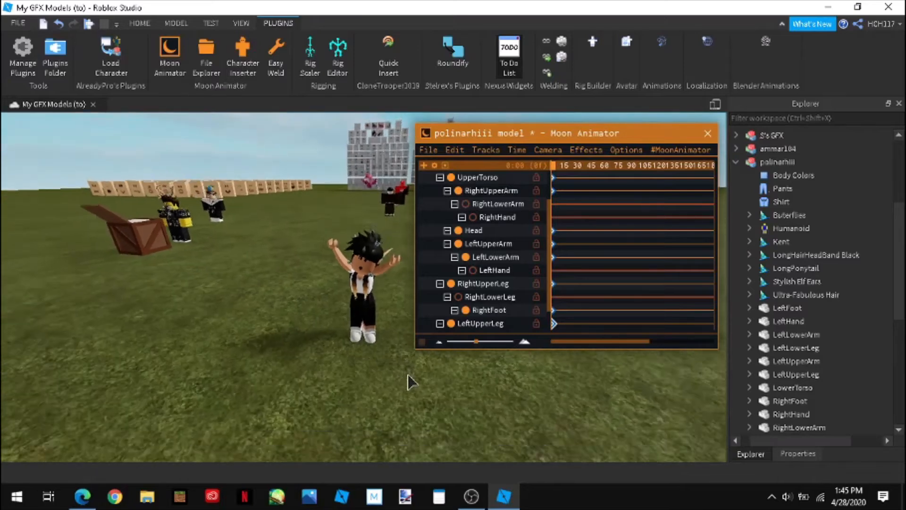
{"action": "mouse_move", "coordinate": [409, 374]}
{"action": "right_mouse_down"}
{"action": "mouse_move", "coordinate": [412, 368]}
{"action": "mouse_move", "coordinate": [405, 374]}
{"action": "mouse_move", "coordinate": [416, 387]}
{"action": "right_mouse_up"}
{"action": "key", "text": "w"}
{"action": "key", "text": "w"}
{"action": "scroll", "coordinate": [408, 375], "scroll_direction": "up", "scroll_amount": 2}
{"action": "scroll", "coordinate": [417, 386], "scroll_direction": "up", "scroll_amount": 2}
{"action": "scroll", "coordinate": [417, 387], "scroll_direction": "down", "scroll_amount": 3}
{"action": "key", "text": "a"}
{"action": "key", "text": "d"}
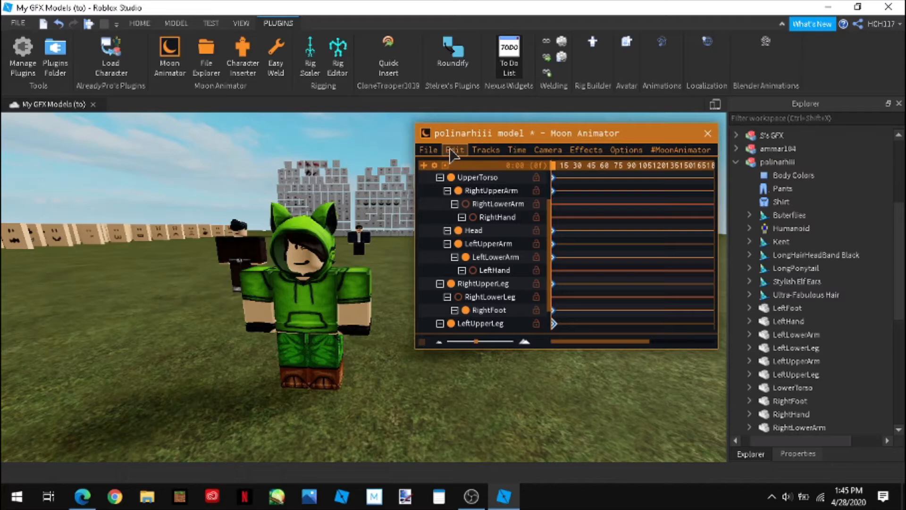
{"action": "right_click_drag", "start_coordinate": [413, 330], "coordinate": [429, 379]}
{"action": "scroll", "coordinate": [413, 352], "scroll_direction": "down", "scroll_amount": 2}
{"action": "scroll", "coordinate": [428, 380], "scroll_direction": "up", "scroll_amount": 2}
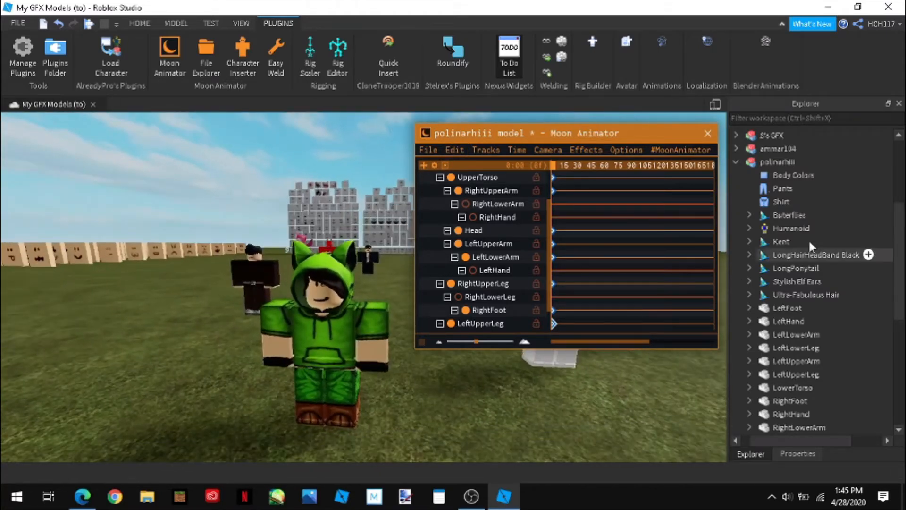
Collapse the posed character's model in the object tree and return the view to the character.
{"action": "left_click", "coordinate": [737, 162]}
{"action": "mouse_move", "coordinate": [626, 381]}
{"action": "right_mouse_down"}
{"action": "mouse_move", "coordinate": [614, 382]}
{"action": "mouse_move", "coordinate": [632, 372]}
{"action": "mouse_move", "coordinate": [619, 381]}
{"action": "right_mouse_up"}
{"action": "key", "text": "w"}
{"action": "key", "text": "s"}
{"action": "right_click_drag", "start_coordinate": [412, 346], "coordinate": [412, 346]}
{"action": "key", "text": "a"}
{"action": "key", "text": "w"}
{"action": "key", "text": "a"}
{"action": "key", "text": "d"}
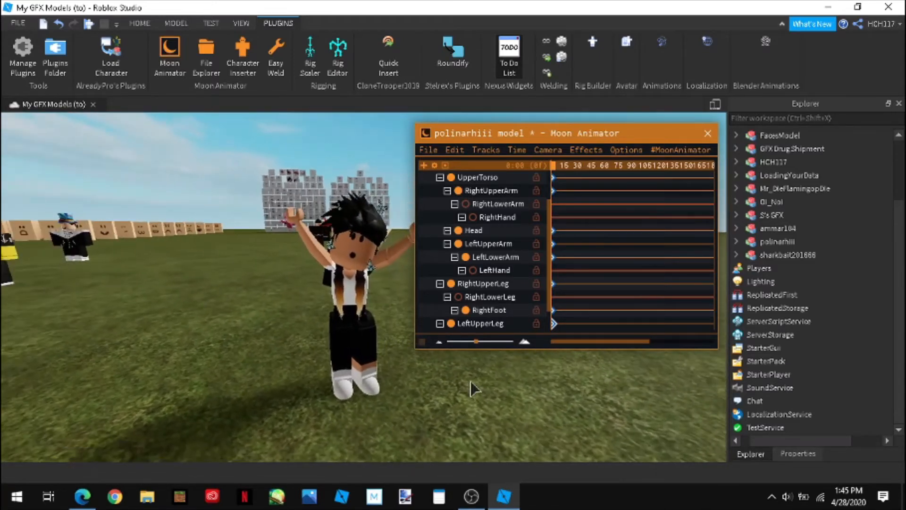
{"action": "left_click", "coordinate": [472, 495]}
{"action": "left_click", "coordinate": [473, 498]}
{"action": "key", "text": "s"}
{"action": "right_click_drag", "start_coordinate": [451, 428], "coordinate": [451, 428]}
{"action": "key", "text": "w"}
{"action": "key", "text": "s"}
{"action": "key", "text": "w"}
{"action": "key", "text": "s"}
{"action": "key", "text": "w"}
{"action": "key", "text": "s"}
{"action": "key", "text": "w"}
Move the Moon Animator window out of the way and look over the rows of face blocks.
{"action": "left_click_drag", "start_coordinate": [561, 127], "coordinate": [505, 478]}
{"action": "key", "text": "w"}
{"action": "right_click_drag", "start_coordinate": [454, 376], "coordinate": [459, 373]}
{"action": "key", "text": "w"}
{"action": "key", "text": "a"}
{"action": "key", "text": "a"}
{"action": "key", "text": "w"}
{"action": "key", "text": "w"}
{"action": "key", "text": "s"}
{"action": "key", "text": "d"}
{"action": "right_click_drag", "start_coordinate": [469, 293], "coordinate": [472, 301]}
{"action": "key", "text": "a"}
{"action": "key", "text": "w"}
{"action": "key", "text": "d"}
{"action": "scroll", "coordinate": [472, 301], "scroll_direction": "up", "scroll_amount": 3}
{"action": "scroll", "coordinate": [472, 302], "scroll_direction": "down", "scroll_amount": 3}
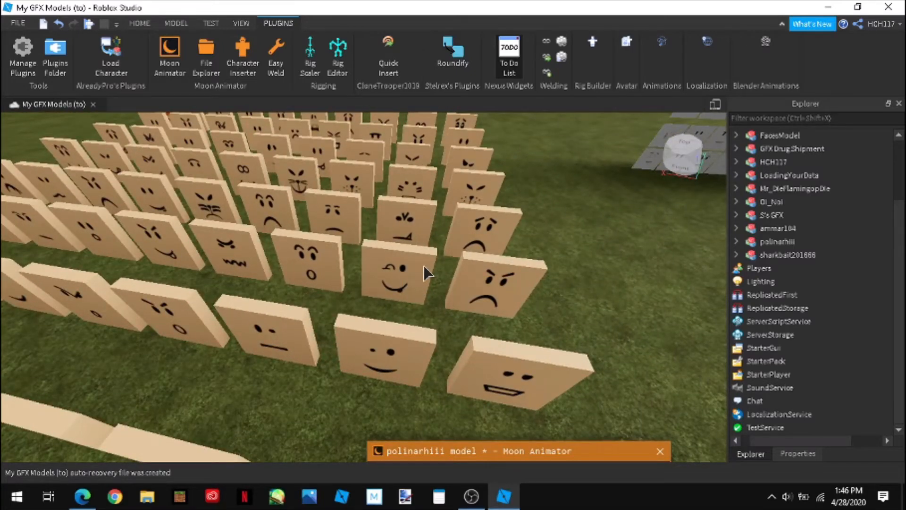
{"action": "right_click_drag", "start_coordinate": [627, 345], "coordinate": [613, 343]}
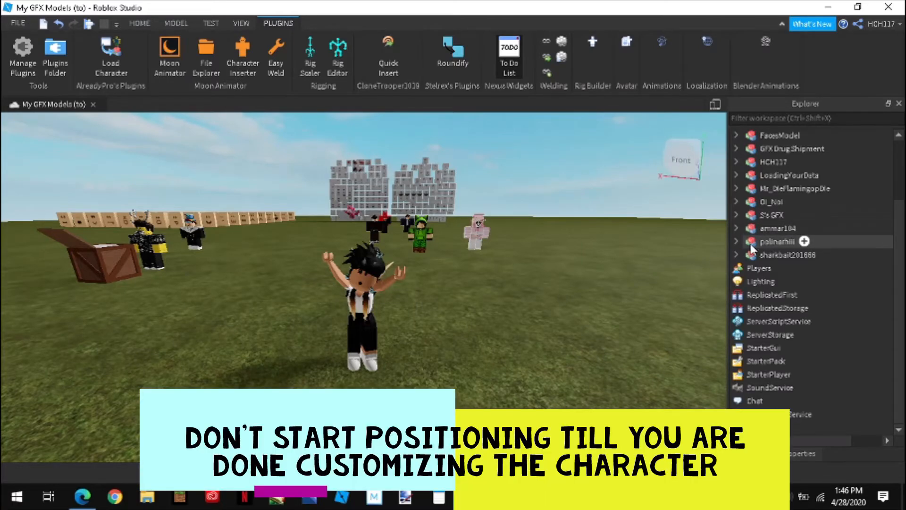
Expand the character's model and select the decal on the winking face block with its tongue out.
{"action": "left_click", "coordinate": [736, 241]}
{"action": "right_click_drag", "start_coordinate": [676, 280], "coordinate": [677, 278]}
{"action": "right_click_drag", "start_coordinate": [444, 292], "coordinate": [417, 284]}
{"action": "key", "text": "w"}
{"action": "key", "text": "d"}
{"action": "left_click", "coordinate": [399, 191]}
{"action": "left_click", "coordinate": [430, 289]}
{"action": "right_click_drag", "start_coordinate": [520, 274], "coordinate": [519, 286]}
{"action": "key", "text": "w"}
{"action": "key", "text": "w"}
{"action": "scroll", "coordinate": [451, 343], "scroll_direction": "up", "scroll_amount": 1}
{"action": "left_click", "coordinate": [449, 350]}
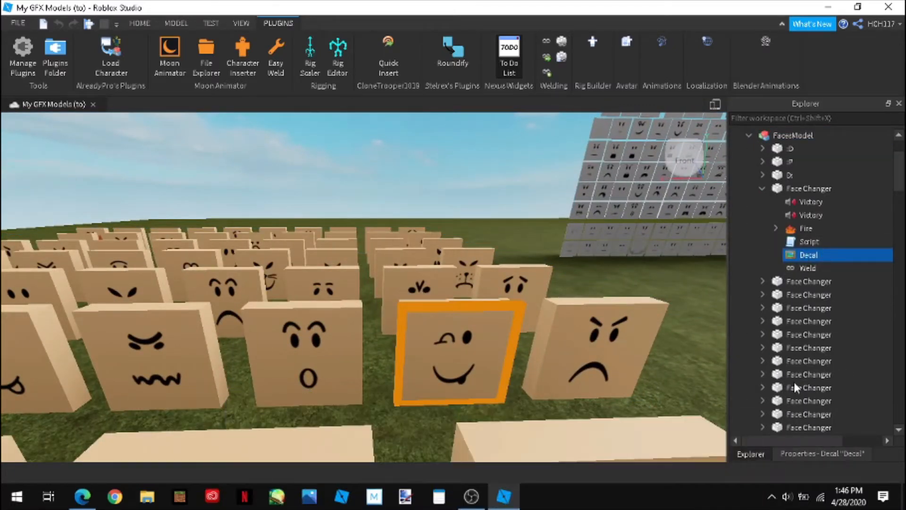
View the Face Changer block's script, close it and reselect the block's decal.
{"action": "double_click", "coordinate": [797, 240]}
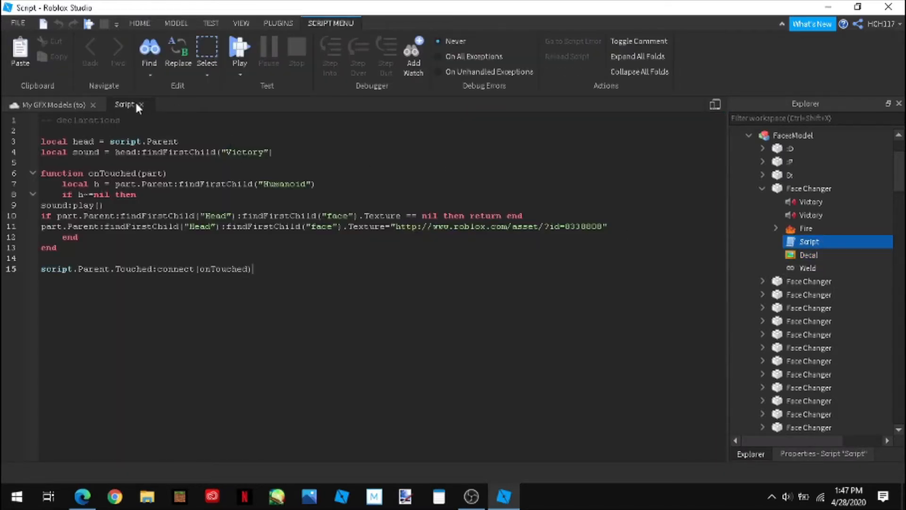
{"action": "left_click", "coordinate": [140, 103]}
{"action": "left_click", "coordinate": [809, 254]}
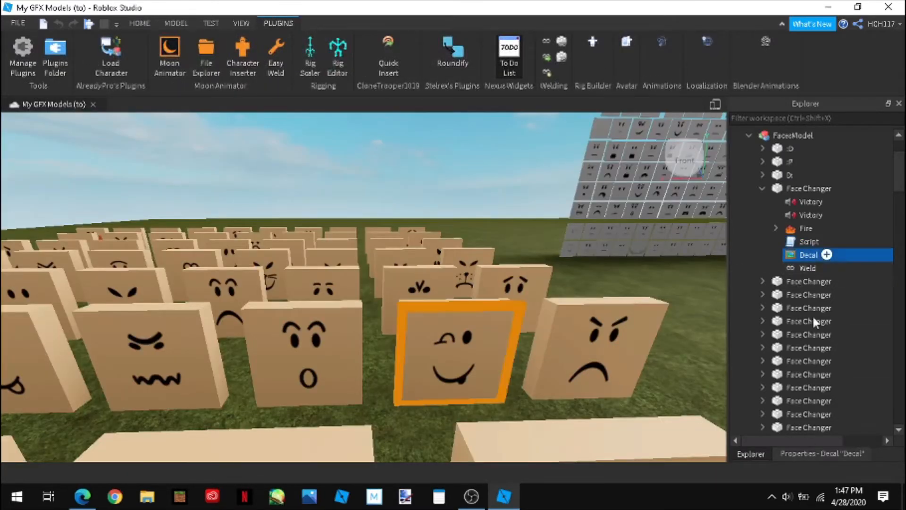
Copy the Texture URL of the winking face decal.
{"action": "left_click", "coordinate": [797, 453]}
{"action": "left_click", "coordinate": [845, 171]}
{"action": "key", "text": "ctrl+c"}
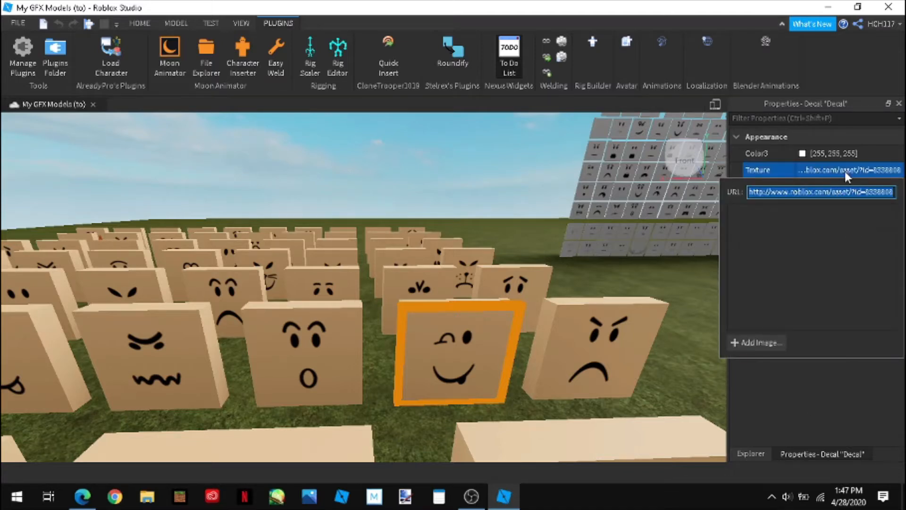
Collapse FacesModel and expand the Head inside the character's model.
{"action": "left_click", "coordinate": [753, 454]}
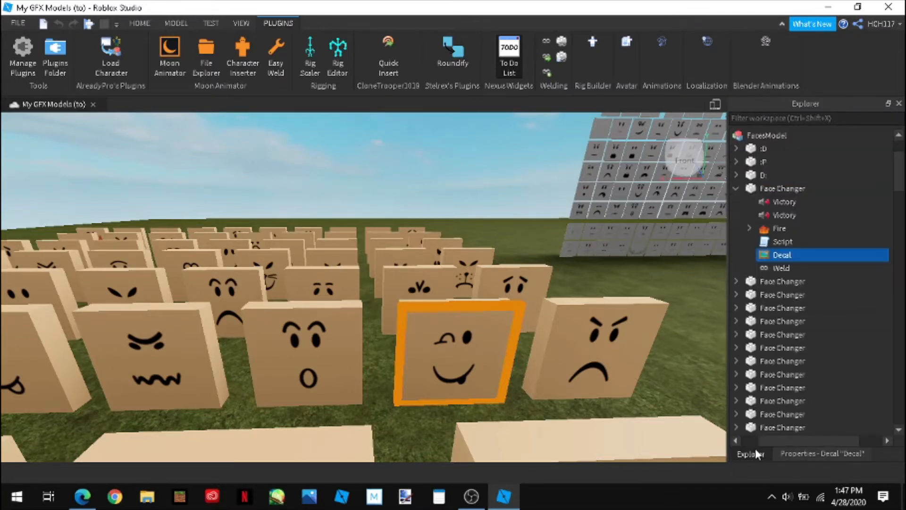
{"action": "left_click", "coordinate": [737, 189]}
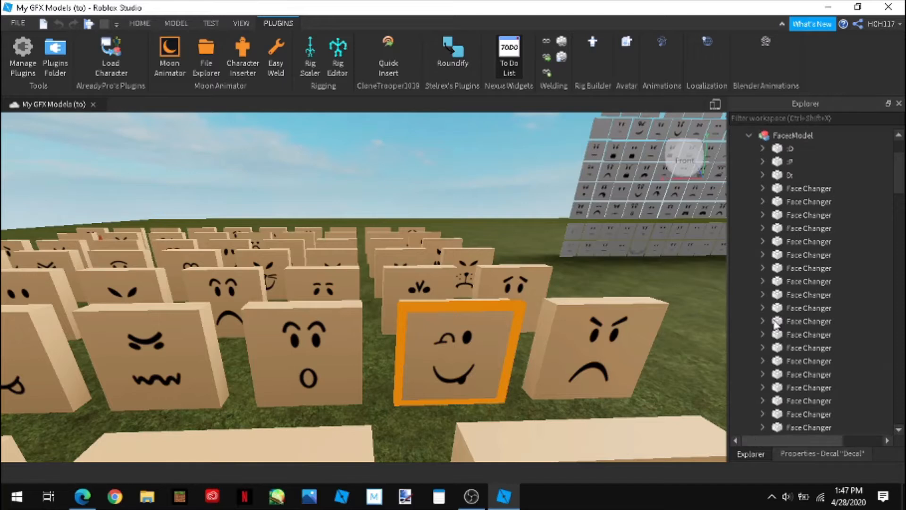
{"action": "left_click", "coordinate": [749, 135]}
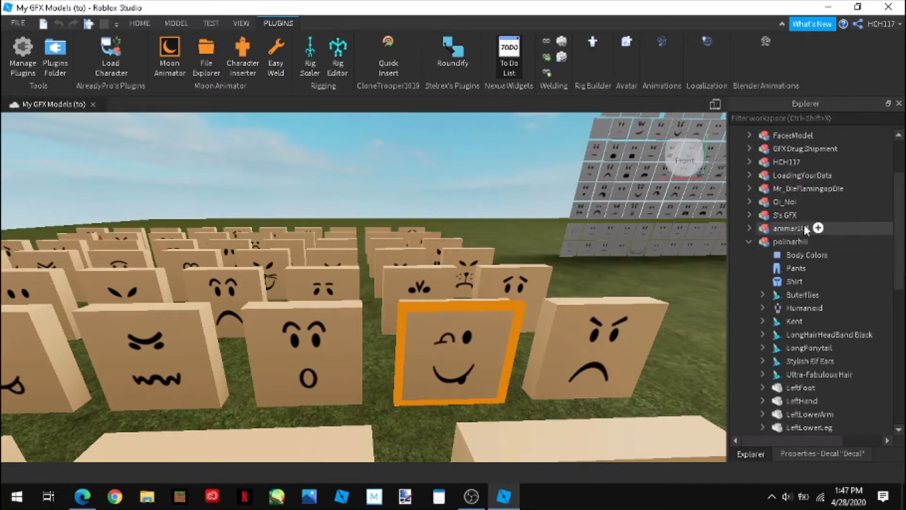
{"action": "scroll", "coordinate": [821, 210], "scroll_direction": "down", "scroll_amount": 8}
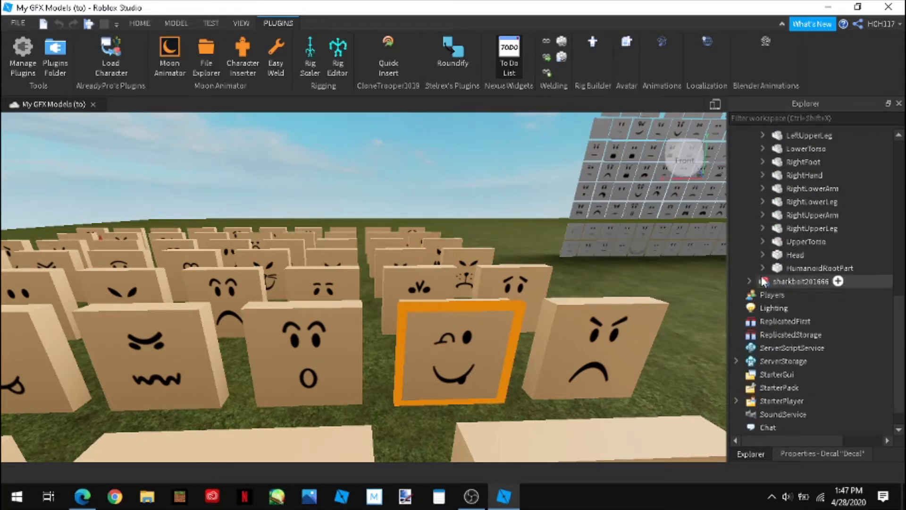
{"action": "left_click", "coordinate": [762, 255]}
{"action": "scroll", "coordinate": [806, 295], "scroll_direction": "down", "scroll_amount": 1}
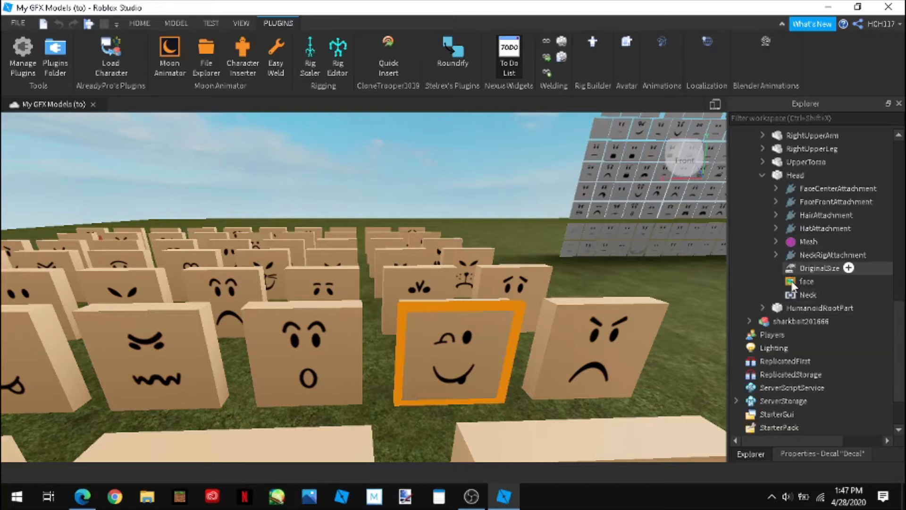
Replace the Texture of the character head's face decal with the copied URL.
{"action": "left_click", "coordinate": [792, 281]}
{"action": "left_click", "coordinate": [817, 453]}
{"action": "left_click", "coordinate": [834, 170]}
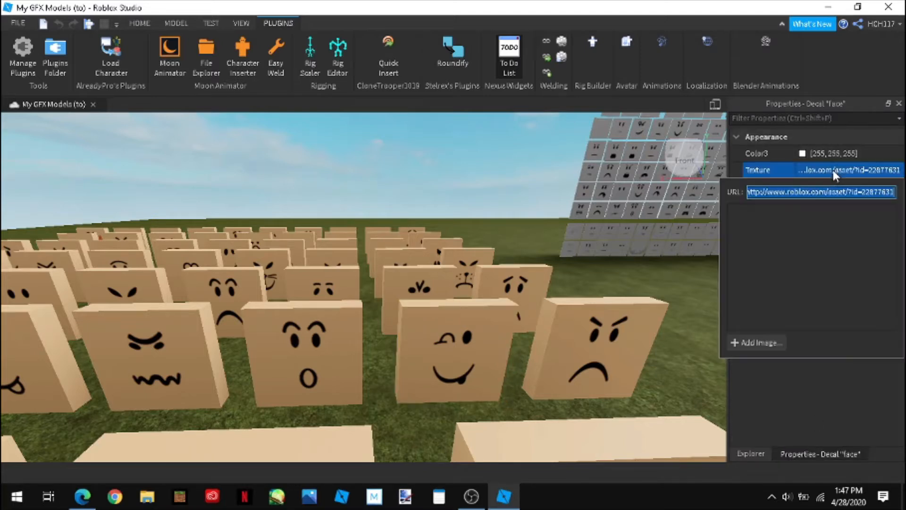
{"action": "key", "text": "BackSpace"}
{"action": "key", "text": "ctrl+v"}
{"action": "key", "text": "Return"}
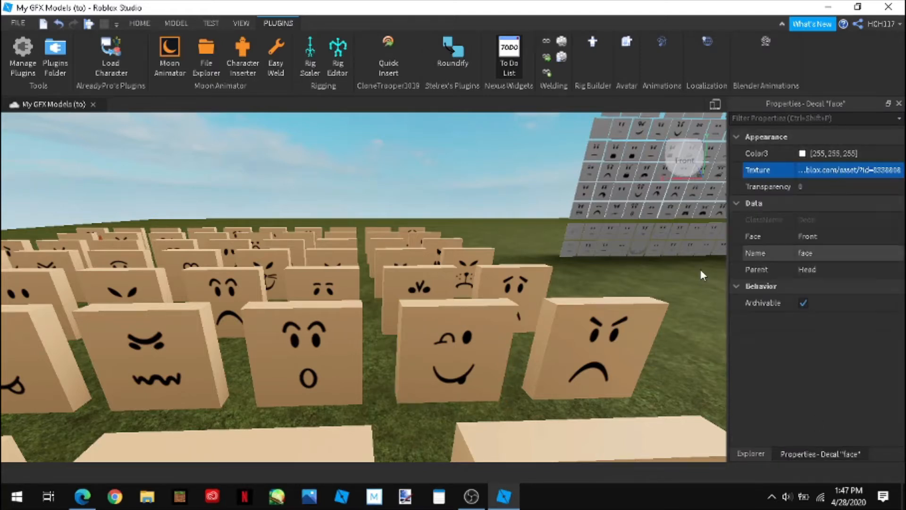
{"action": "right_click_drag", "start_coordinate": [712, 237], "coordinate": [705, 240]}
{"action": "key", "text": "w"}
{"action": "right_click_drag", "start_coordinate": [531, 322], "coordinate": [531, 326]}
{"action": "left_click", "coordinate": [529, 326]}
{"action": "key", "text": "w"}
{"action": "key", "text": "s"}
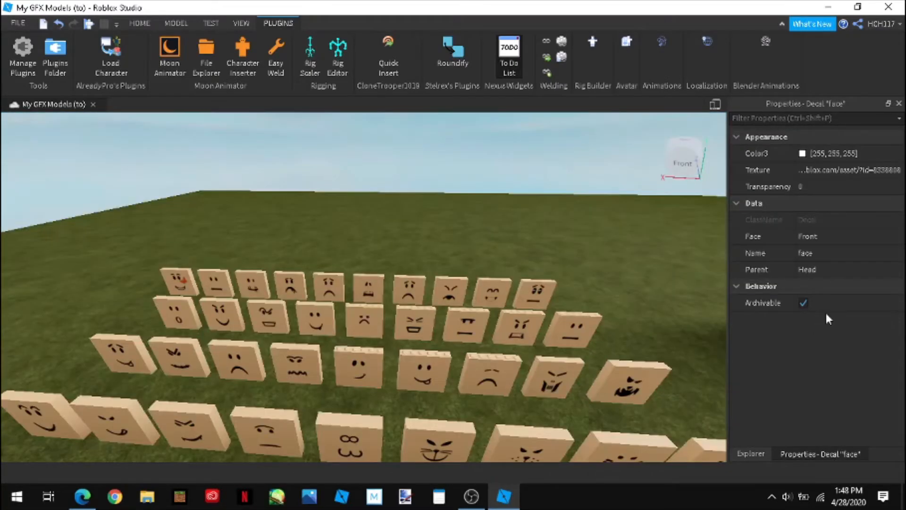
{"action": "left_click", "coordinate": [835, 166]}
{"action": "key", "text": "BackSpace"}
{"action": "type", "text": "http://www.roblox.com/asset/?id=7078813"}
{"action": "key", "text": "Return"}
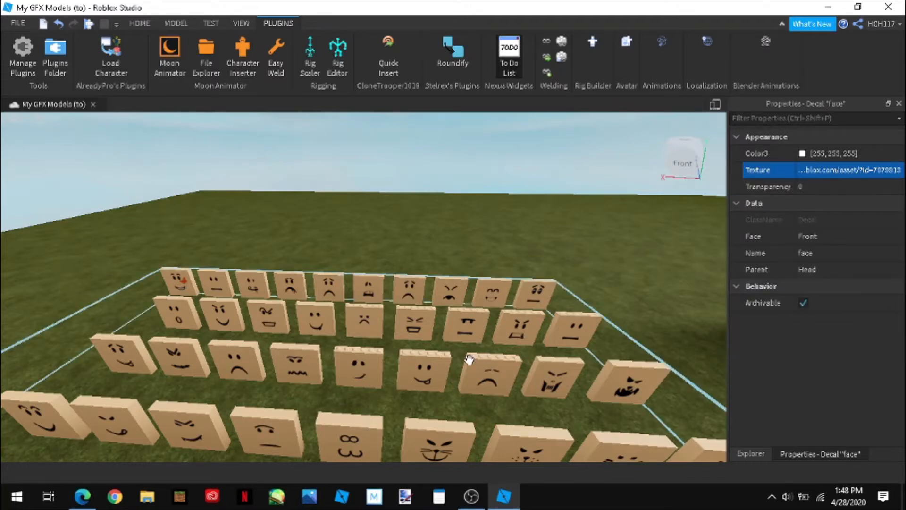
Return to the object tree and check the character's face in the scene.
{"action": "left_click", "coordinate": [764, 452]}
{"action": "left_click", "coordinate": [608, 218]}
{"action": "right_click_drag", "start_coordinate": [608, 218], "coordinate": [363, 336]}
{"action": "key", "text": "w"}
{"action": "key", "text": "w"}
{"action": "mouse_move", "coordinate": [370, 414]}
{"action": "right_mouse_down"}
{"action": "mouse_move", "coordinate": [363, 414]}
{"action": "mouse_move", "coordinate": [376, 410]}
{"action": "mouse_move", "coordinate": [371, 415]}
{"action": "right_mouse_up"}
{"action": "key", "text": "s"}
{"action": "key", "text": "w"}
{"action": "key", "text": "s"}
{"action": "right_click_drag", "start_coordinate": [482, 353], "coordinate": [485, 348]}
{"action": "left_click_drag", "start_coordinate": [789, 442], "coordinate": [772, 441]}
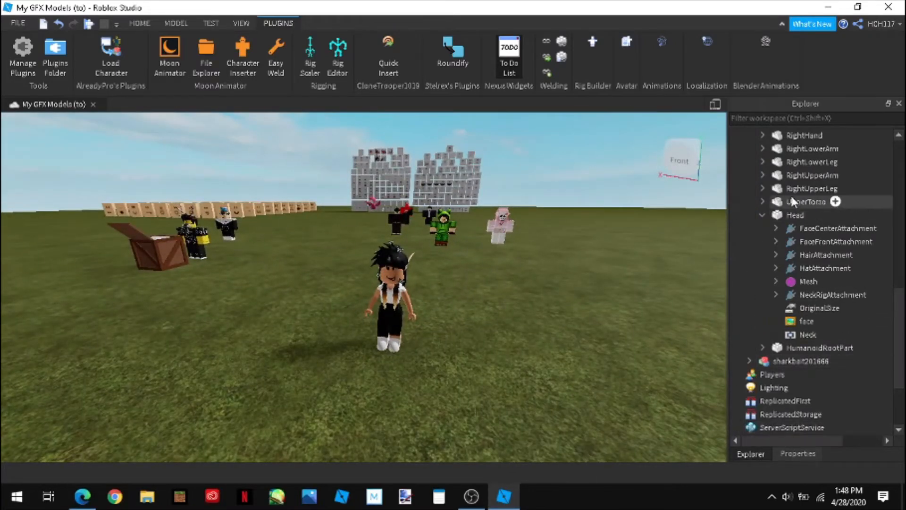
Collapse the Head and the character's model in the object tree.
{"action": "left_click", "coordinate": [762, 215]}
{"action": "scroll", "coordinate": [761, 220], "scroll_direction": "up", "scroll_amount": 10}
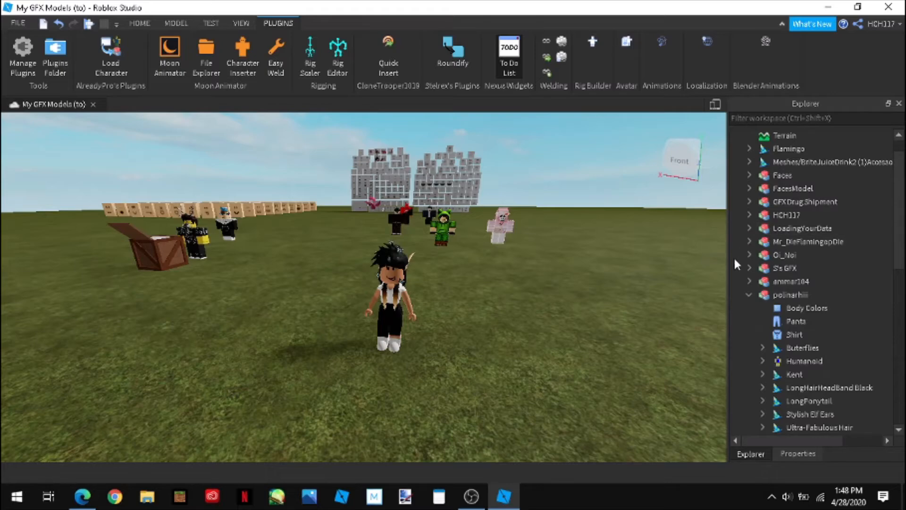
{"action": "left_click", "coordinate": [748, 295]}
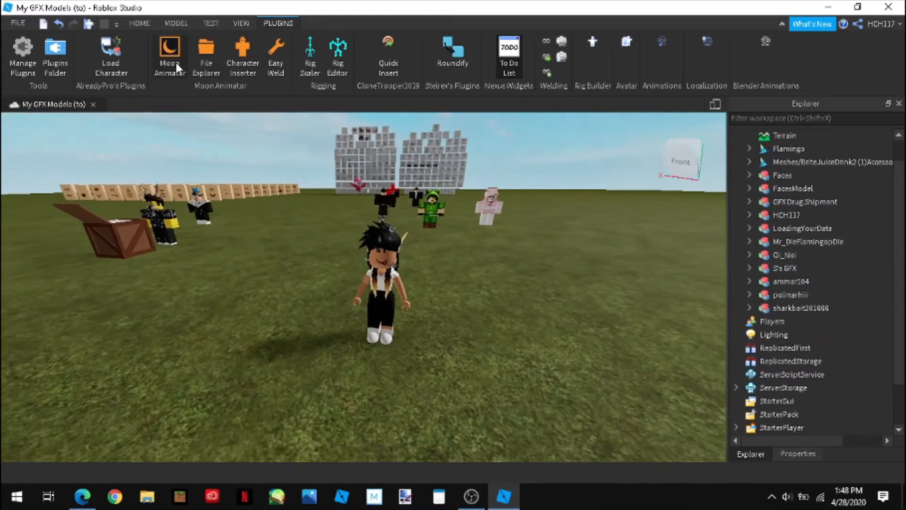
Open the character's saved model animation in Moon Animator to apply its pose to the rig.
{"action": "left_click", "coordinate": [169, 54]}
{"action": "left_click_drag", "start_coordinate": [446, 180], "coordinate": [571, 139]}
{"action": "left_click", "coordinate": [524, 150]}
{"action": "left_click", "coordinate": [546, 211]}
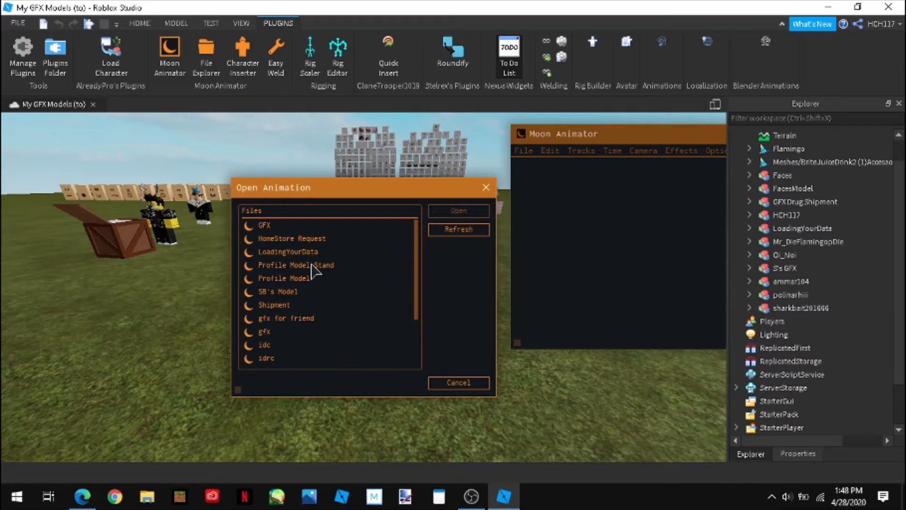
{"action": "scroll", "coordinate": [340, 260], "scroll_direction": "down", "scroll_amount": 2}
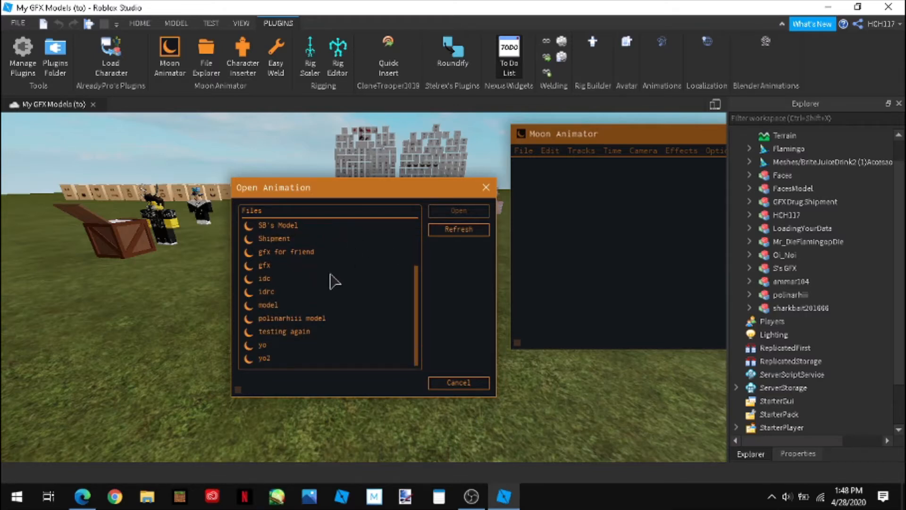
{"action": "left_click", "coordinate": [459, 211]}
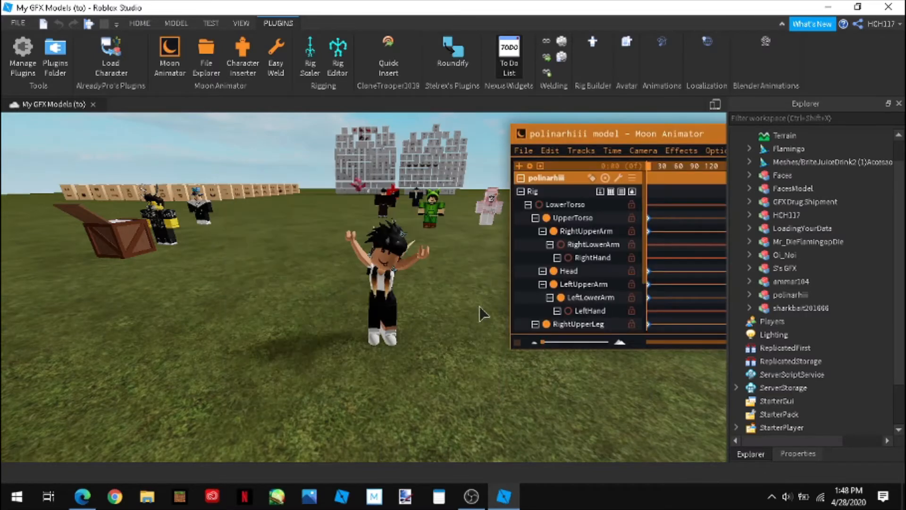
{"action": "scroll", "coordinate": [469, 314], "scroll_direction": "up", "scroll_amount": 3}
{"action": "scroll", "coordinate": [469, 316], "scroll_direction": "down", "scroll_amount": 4}
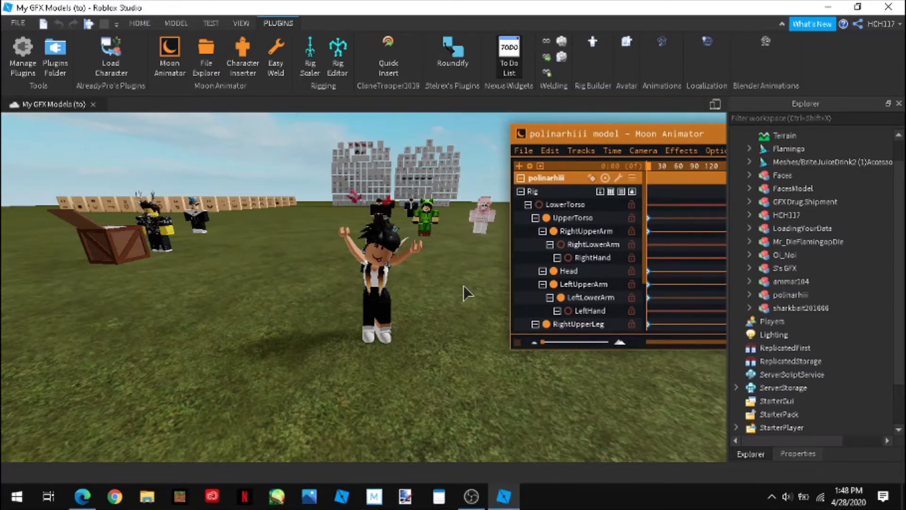
{"action": "scroll", "coordinate": [466, 287], "scroll_direction": "up", "scroll_amount": 2}
{"action": "scroll", "coordinate": [465, 287], "scroll_direction": "down", "scroll_amount": 3}
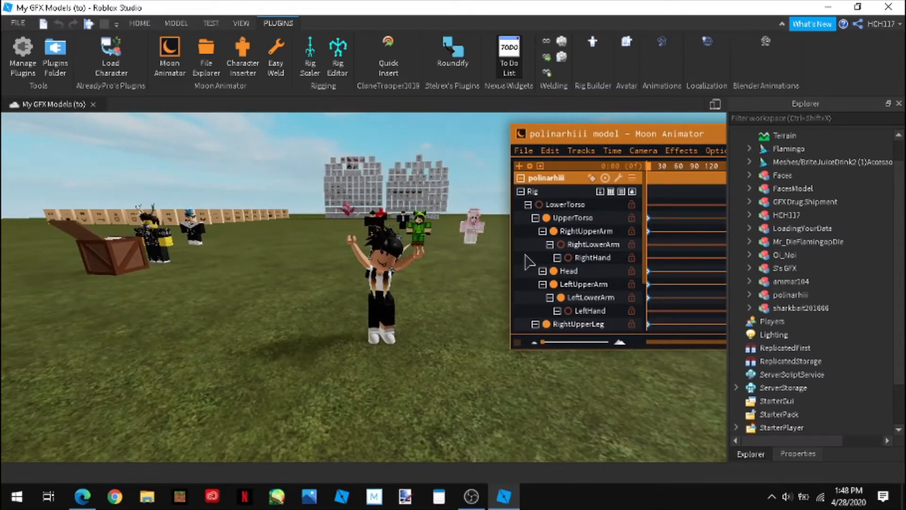
Export the posed character model as an OBJ file to the Gfx Models folder, named with the player's username followed by "'s Model".
{"action": "left_click", "coordinate": [789, 295]}
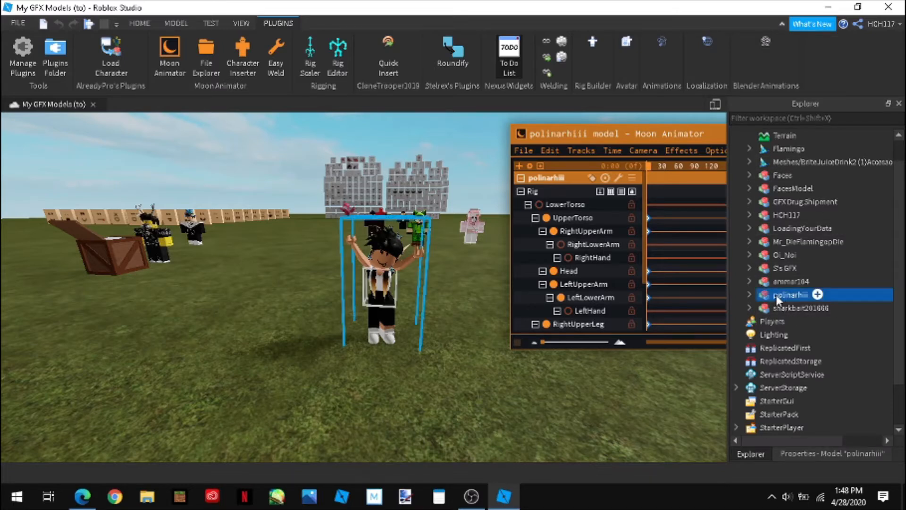
{"action": "right_click", "coordinate": [776, 295]}
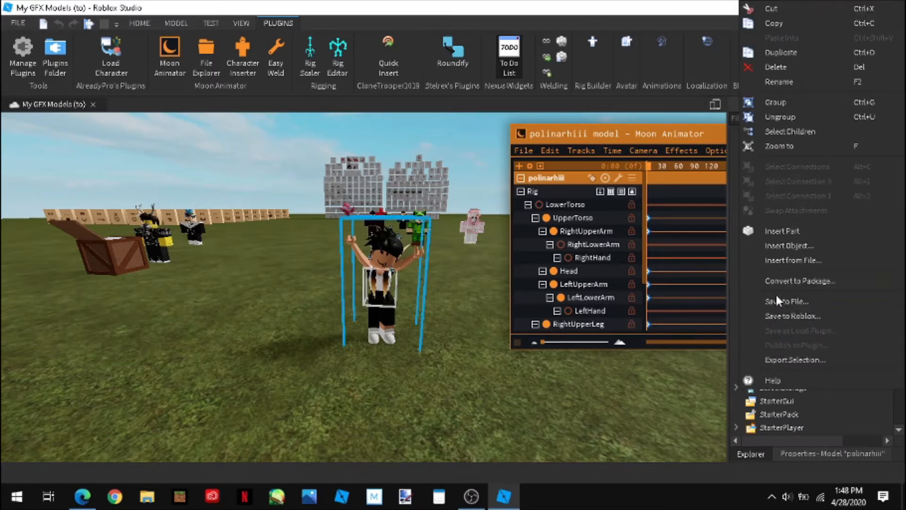
{"action": "left_click", "coordinate": [789, 360]}
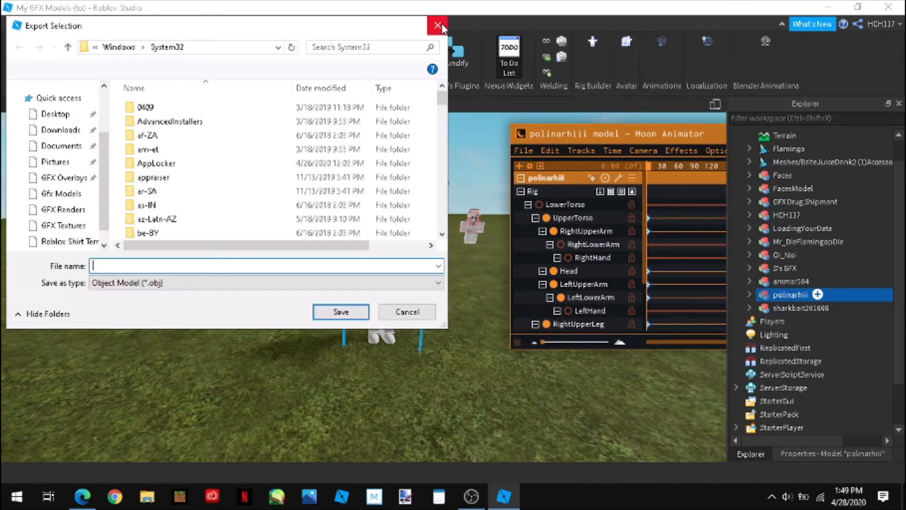
{"action": "scroll", "coordinate": [80, 132], "scroll_direction": "down", "scroll_amount": 2}
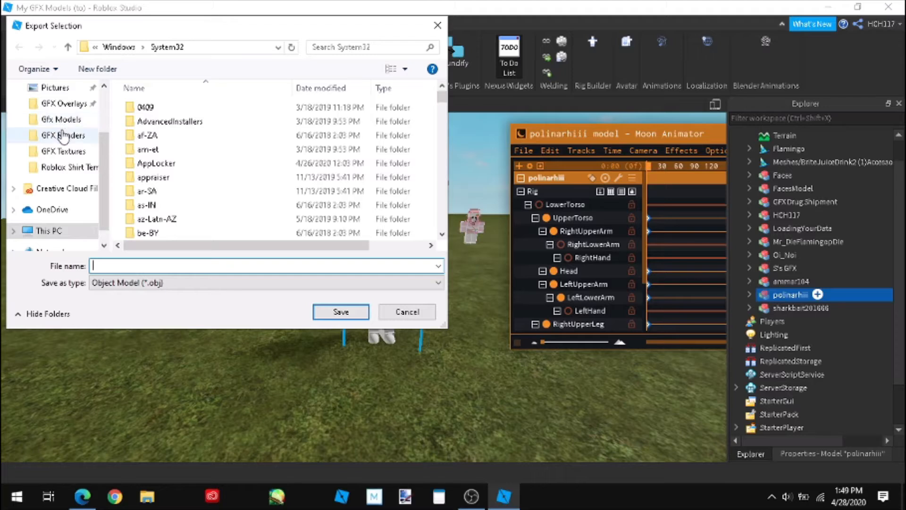
{"action": "left_click", "coordinate": [52, 120]}
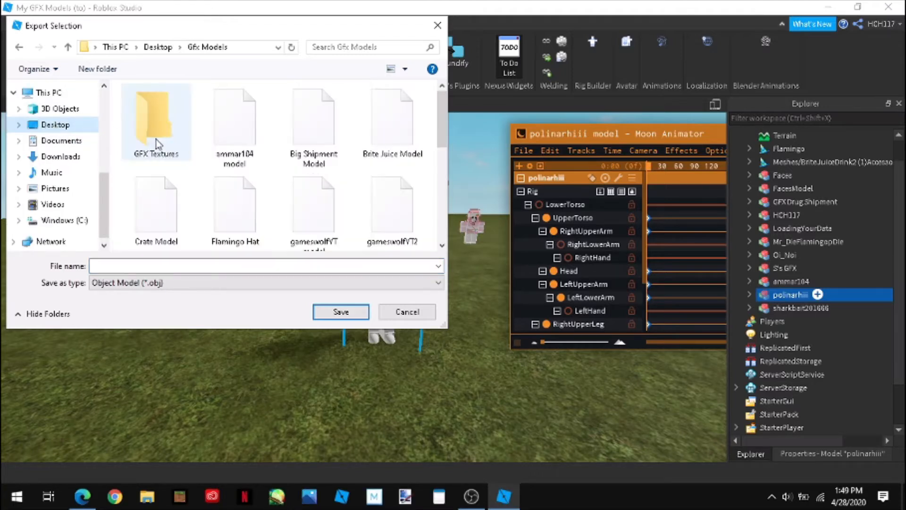
{"action": "left_click", "coordinate": [166, 265]}
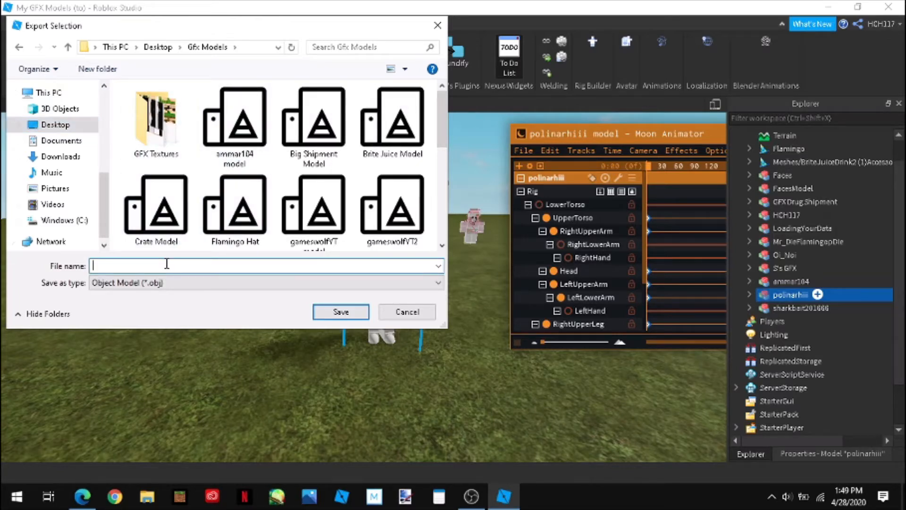
{"action": "type", "text": "polinarhiii's Model"}
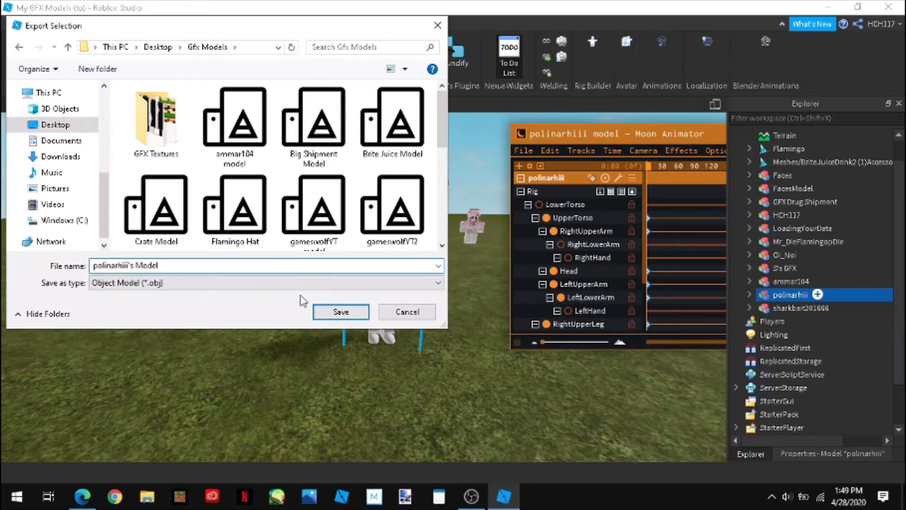
{"action": "left_click", "coordinate": [346, 313]}
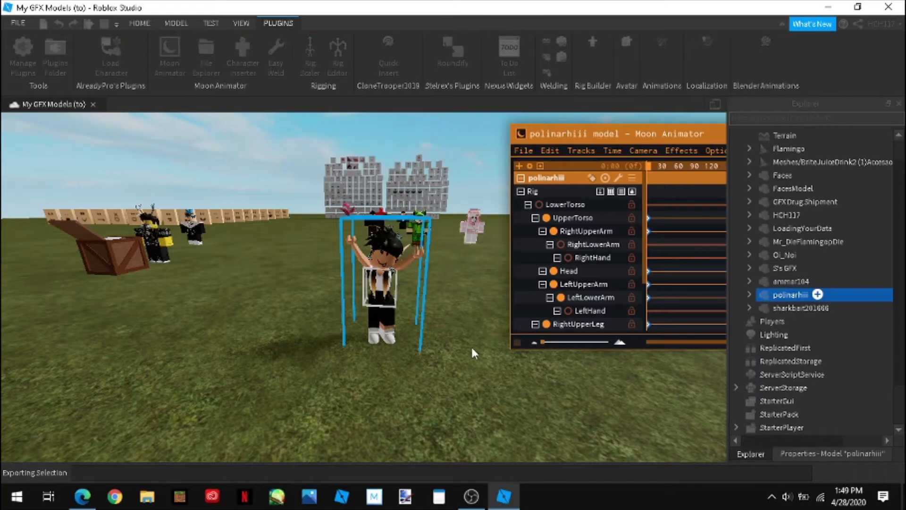
{"action": "scroll", "coordinate": [480, 378], "scroll_direction": "up", "scroll_amount": 5}
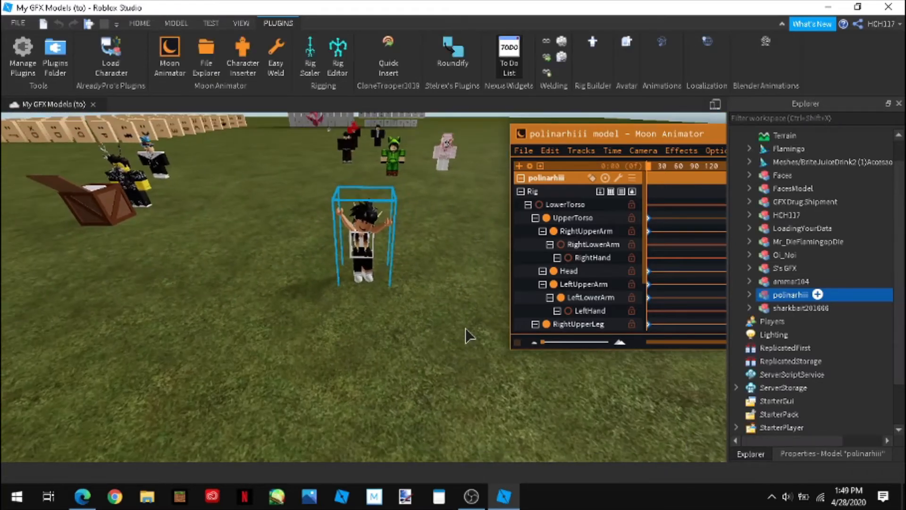
{"action": "right_click_drag", "start_coordinate": [465, 326], "coordinate": [470, 323]}
{"action": "scroll", "coordinate": [466, 328], "scroll_direction": "up", "scroll_amount": 4}
{"action": "scroll", "coordinate": [466, 327], "scroll_direction": "down", "scroll_amount": 5}
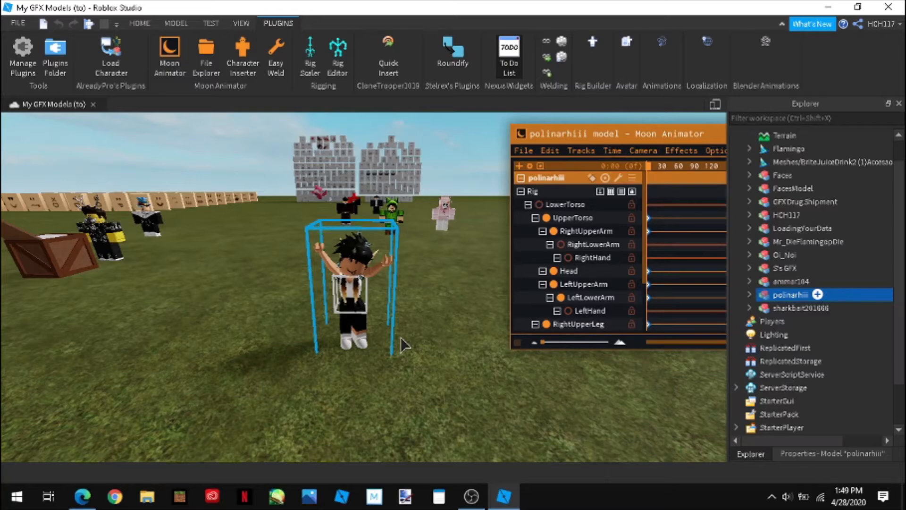
{"action": "scroll", "coordinate": [401, 338], "scroll_direction": "down", "scroll_amount": 2}
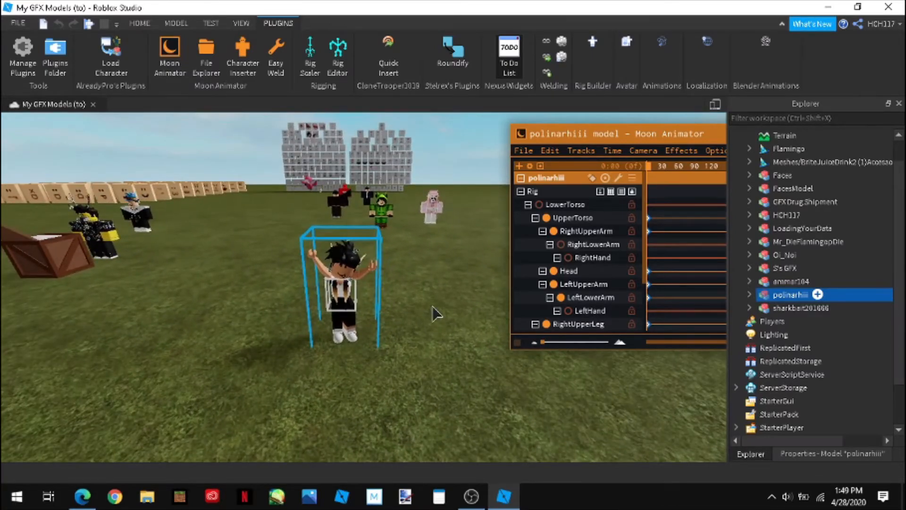
{"action": "scroll", "coordinate": [438, 317], "scroll_direction": "up", "scroll_amount": 5}
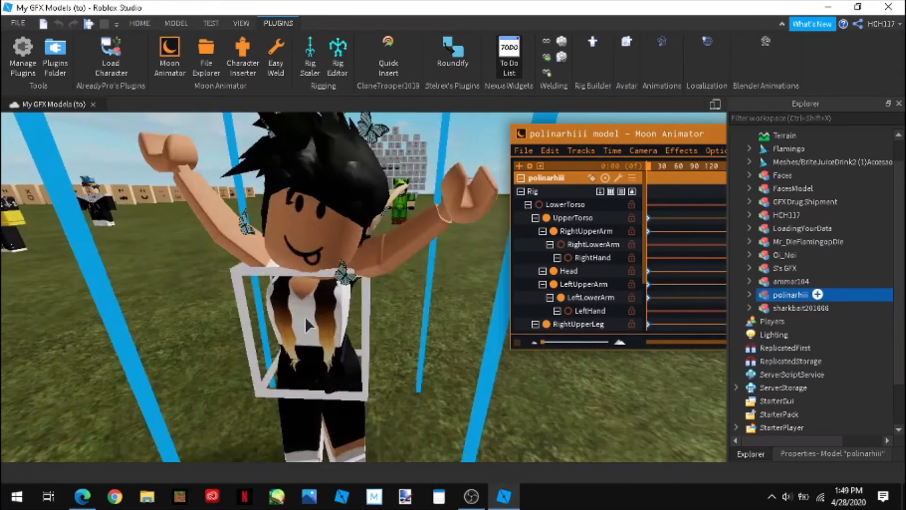
{"action": "scroll", "coordinate": [408, 344], "scroll_direction": "down", "scroll_amount": 2}
Minimize the open windows to show the desktop, look at the player's browser profile, and return to Roblox Studio.
{"action": "left_click", "coordinate": [827, 8]}
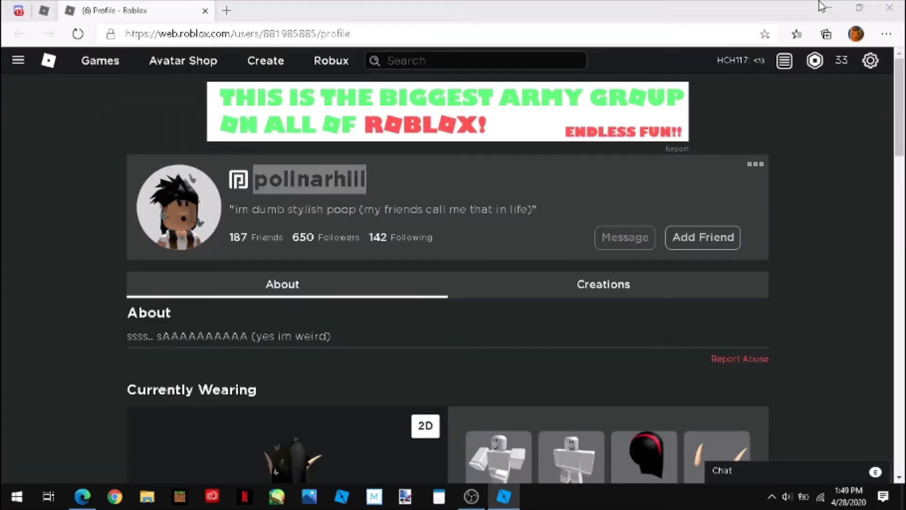
{"action": "left_click", "coordinate": [827, 9]}
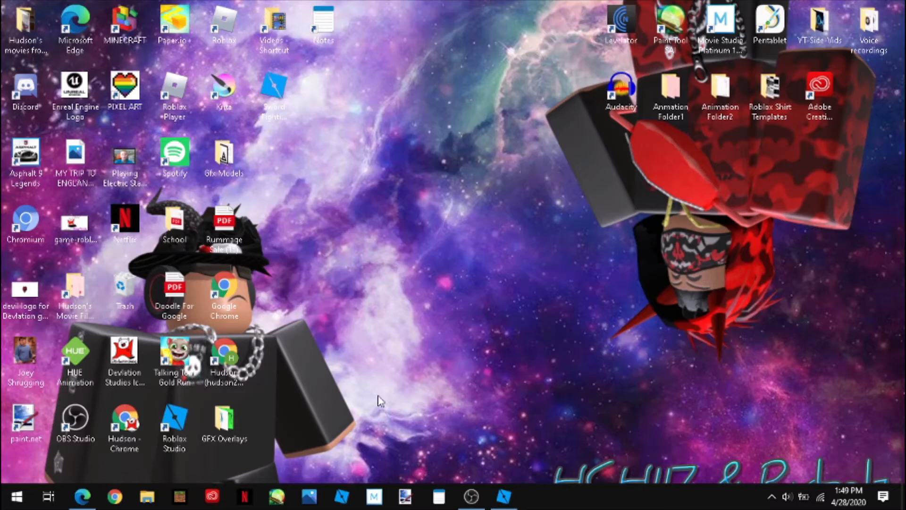
{"action": "left_click", "coordinate": [82, 496]}
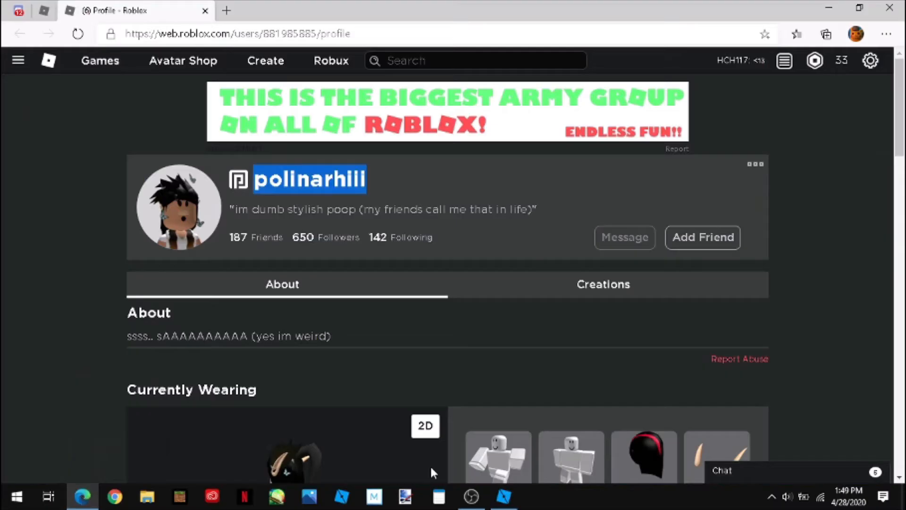
{"action": "left_click", "coordinate": [504, 496]}
{"action": "scroll", "coordinate": [481, 391], "scroll_direction": "down", "scroll_amount": 3}
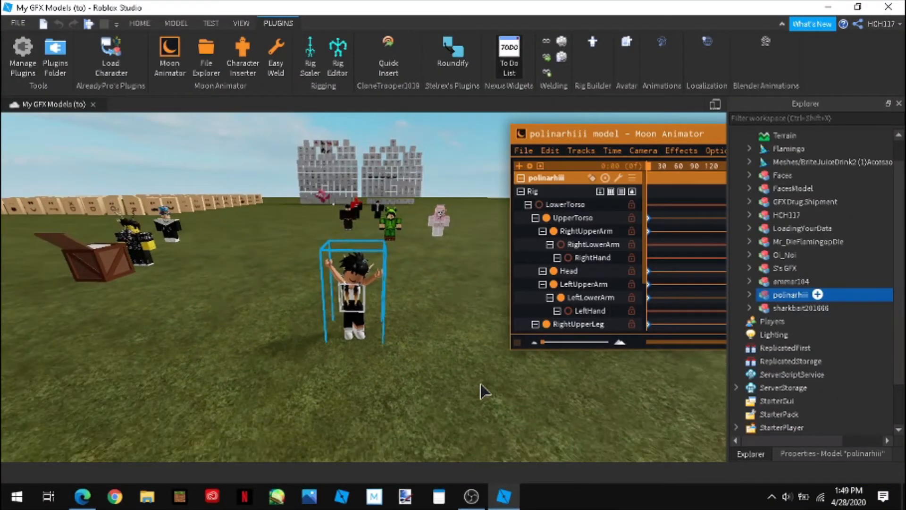
{"action": "scroll", "coordinate": [480, 393], "scroll_direction": "up", "scroll_amount": 5}
{"action": "scroll", "coordinate": [479, 394], "scroll_direction": "down", "scroll_amount": 4}
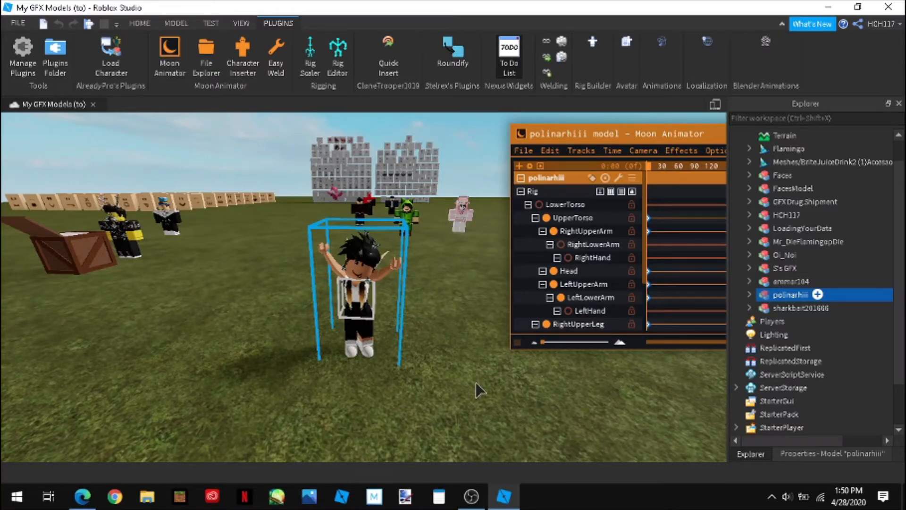
{"action": "scroll", "coordinate": [479, 391], "scroll_direction": "up", "scroll_amount": 2}
{"action": "scroll", "coordinate": [480, 391], "scroll_direction": "down", "scroll_amount": 3}
{"action": "scroll", "coordinate": [481, 390], "scroll_direction": "up", "scroll_amount": 6}
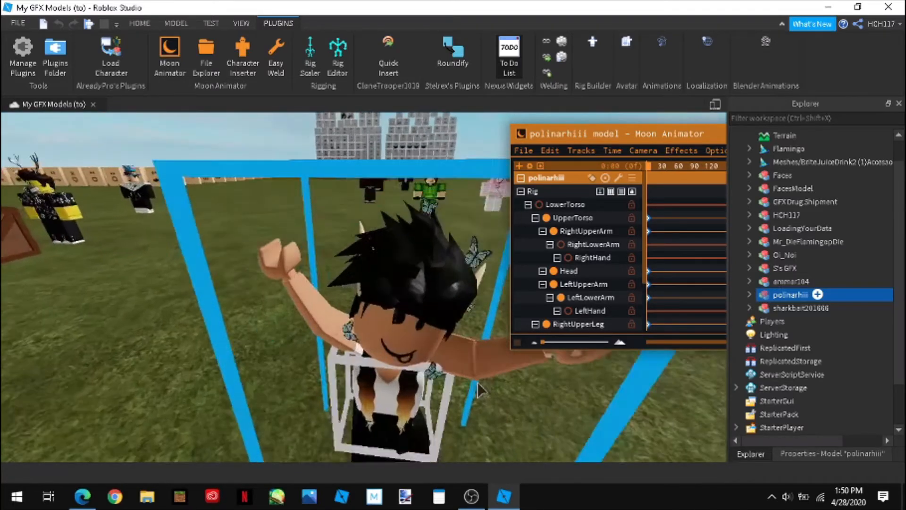
{"action": "scroll", "coordinate": [479, 391], "scroll_direction": "down", "scroll_amount": 5}
{"action": "scroll", "coordinate": [479, 390], "scroll_direction": "up", "scroll_amount": 5}
{"action": "scroll", "coordinate": [479, 391], "scroll_direction": "down", "scroll_amount": 3}
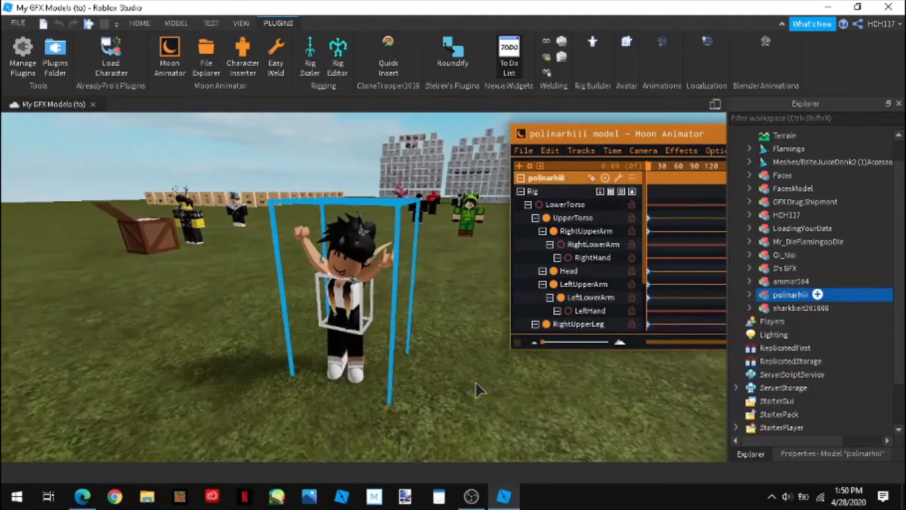
{"action": "right_click_drag", "start_coordinate": [480, 391], "coordinate": [476, 361]}
{"action": "key", "text": "a"}
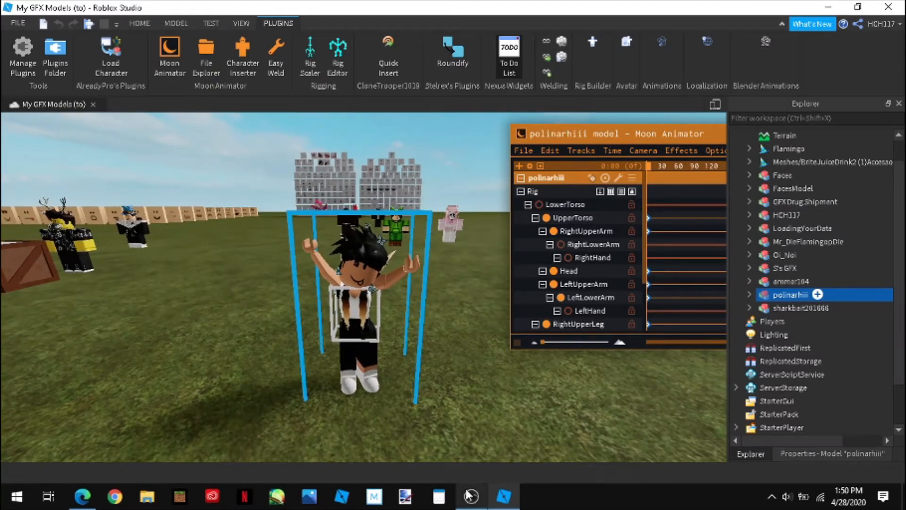
{"action": "right_click_drag", "start_coordinate": [487, 407], "coordinate": [488, 407]}
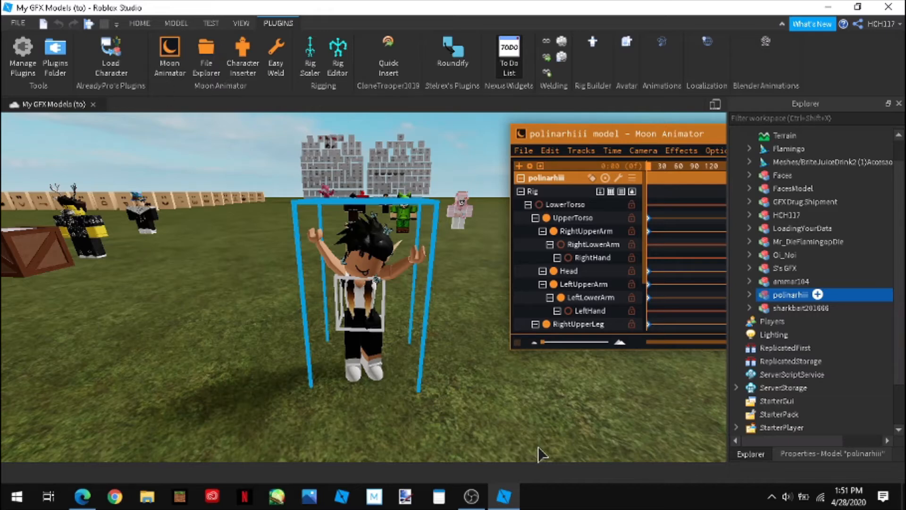
{"action": "scroll", "coordinate": [488, 390], "scroll_direction": "down", "scroll_amount": 3}
{"action": "scroll", "coordinate": [488, 385], "scroll_direction": "up", "scroll_amount": 2}
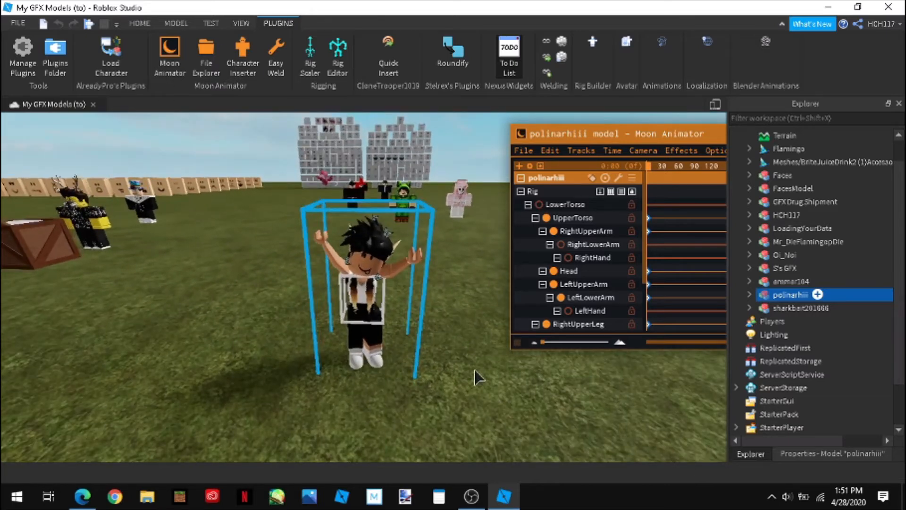
{"action": "right_click_drag", "start_coordinate": [482, 367], "coordinate": [482, 364]}
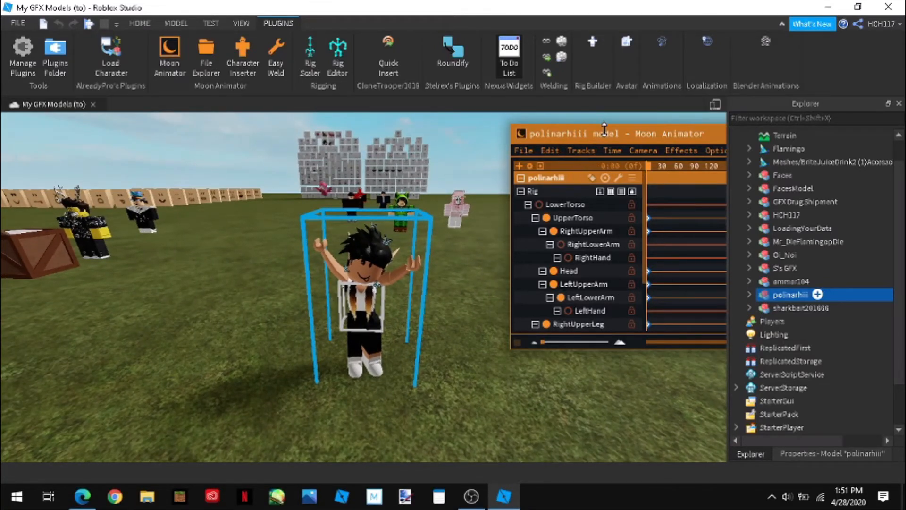
{"action": "scroll", "coordinate": [495, 330], "scroll_direction": "down", "scroll_amount": 3}
{"action": "mouse_move", "coordinate": [495, 327]}
{"action": "right_mouse_down"}
{"action": "mouse_move", "coordinate": [494, 334]}
{"action": "mouse_move", "coordinate": [494, 320]}
{"action": "right_mouse_up"}
{"action": "scroll", "coordinate": [494, 331], "scroll_direction": "up", "scroll_amount": 4}
{"action": "scroll", "coordinate": [494, 321], "scroll_direction": "down", "scroll_amount": 1}
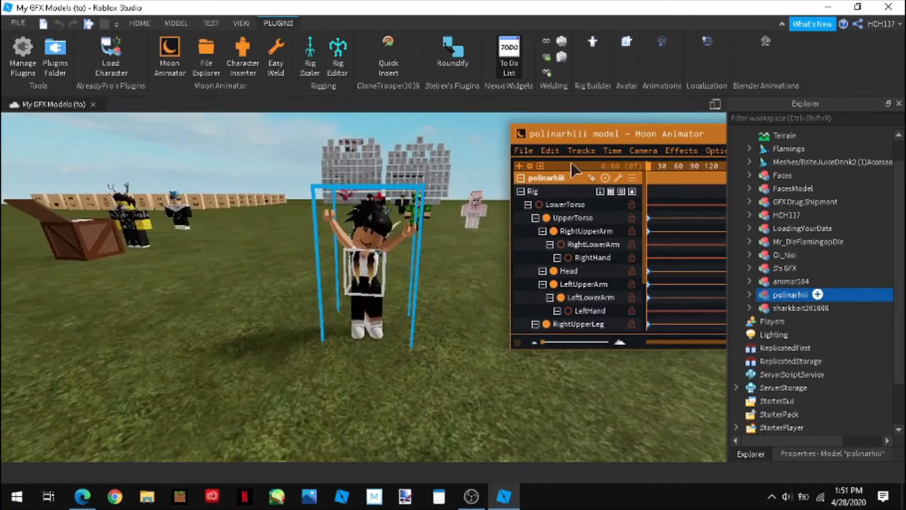
Shift the Moon Animator window closer to the character and select Workspace in place of the character's model.
{"action": "left_click_drag", "start_coordinate": [584, 136], "coordinate": [498, 133]}
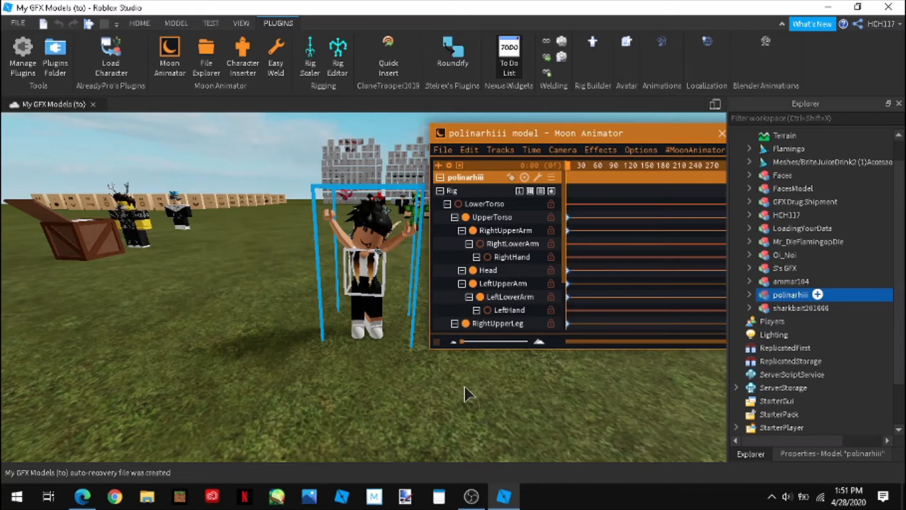
{"action": "scroll", "coordinate": [465, 393], "scroll_direction": "up", "scroll_amount": 4}
{"action": "scroll", "coordinate": [466, 393], "scroll_direction": "down", "scroll_amount": 2}
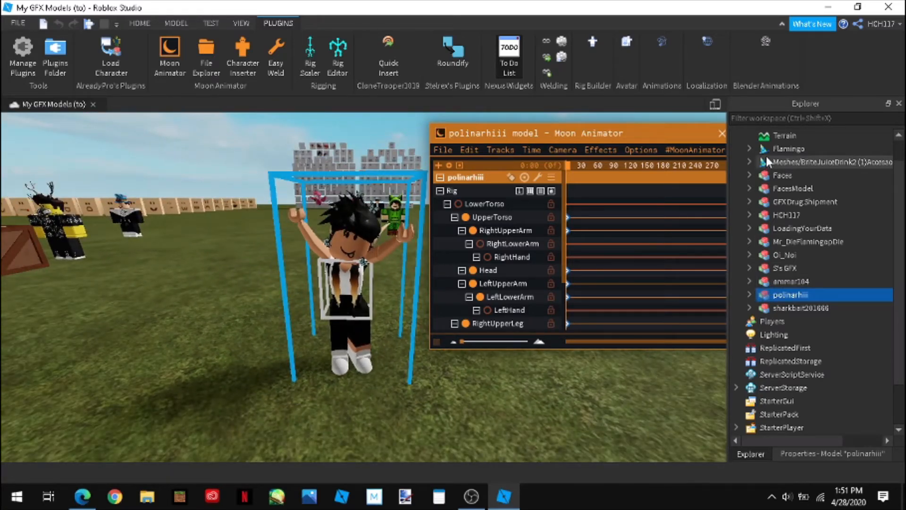
{"action": "scroll", "coordinate": [768, 162], "scroll_direction": "up", "scroll_amount": 2}
{"action": "left_click", "coordinate": [778, 135]}
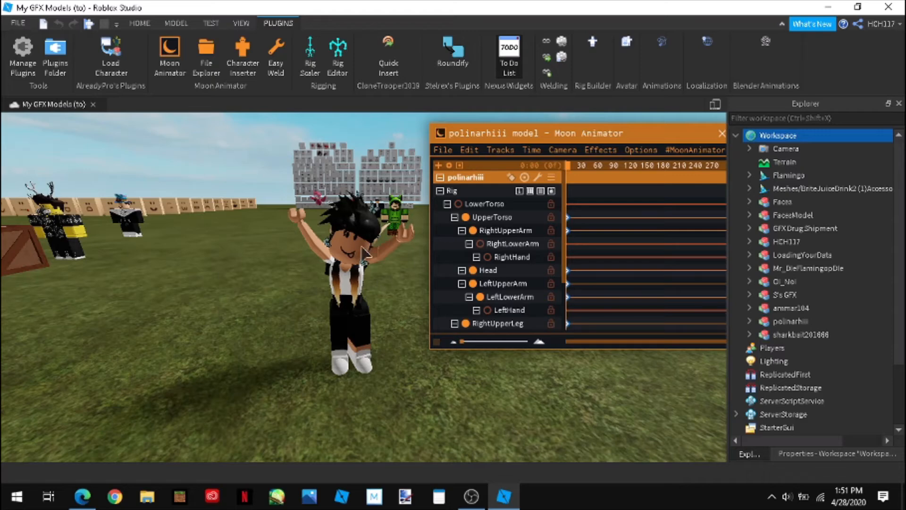
{"action": "right_click_drag", "start_coordinate": [410, 349], "coordinate": [409, 349]}
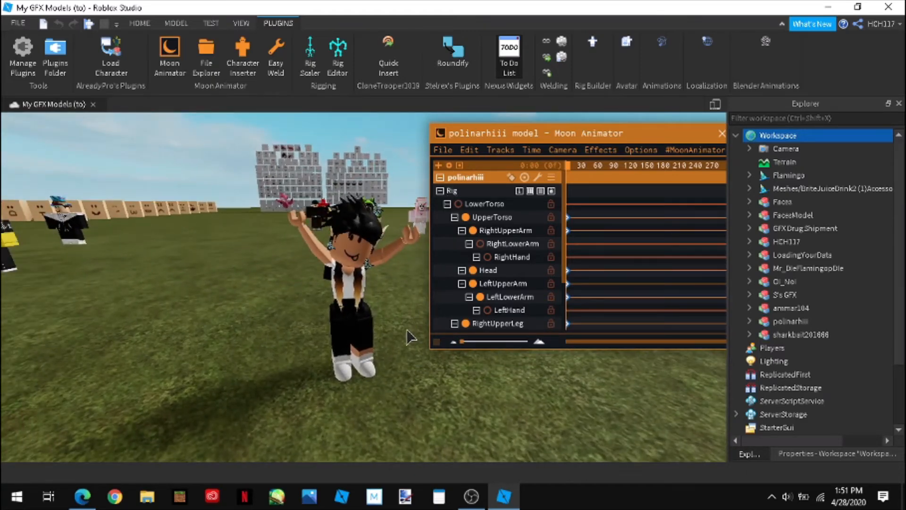
Open the animation settings of the character's animation, then enlarge and raise the settings window.
{"action": "right_click_drag", "start_coordinate": [407, 330], "coordinate": [407, 330]}
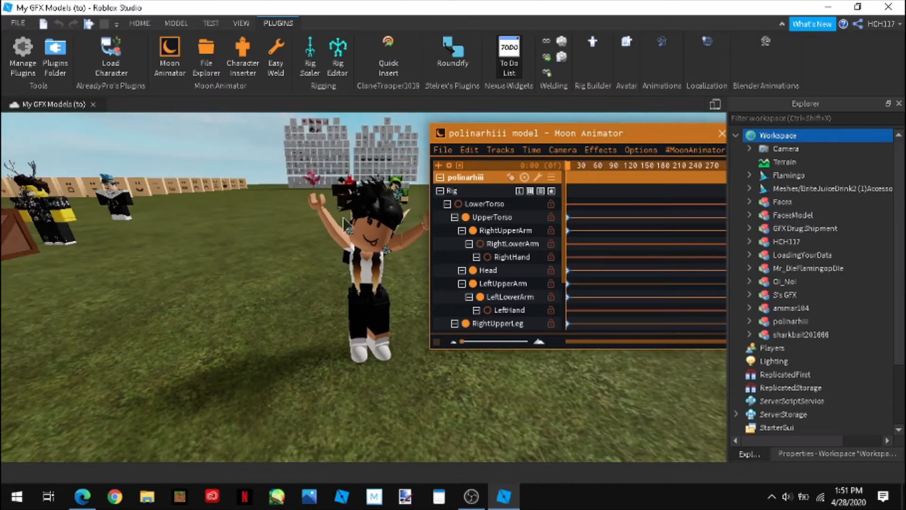
{"action": "left_click", "coordinate": [466, 151]}
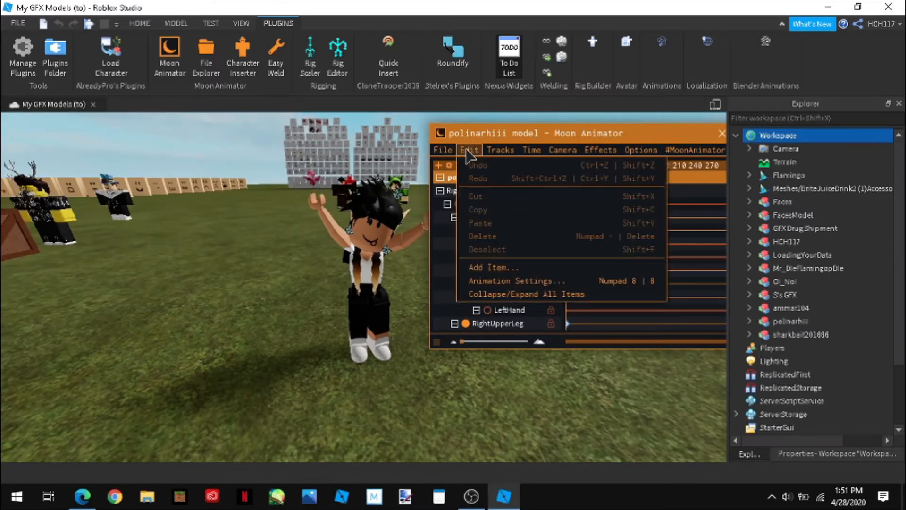
{"action": "left_click", "coordinate": [507, 283]}
{"action": "left_click_drag", "start_coordinate": [347, 234], "coordinate": [331, 196]}
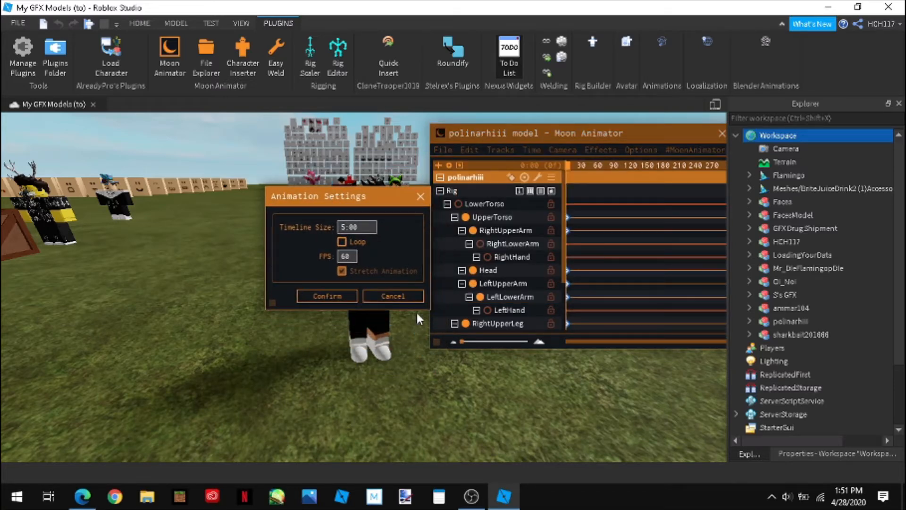
{"action": "left_click_drag", "start_coordinate": [425, 313], "coordinate": [414, 402]}
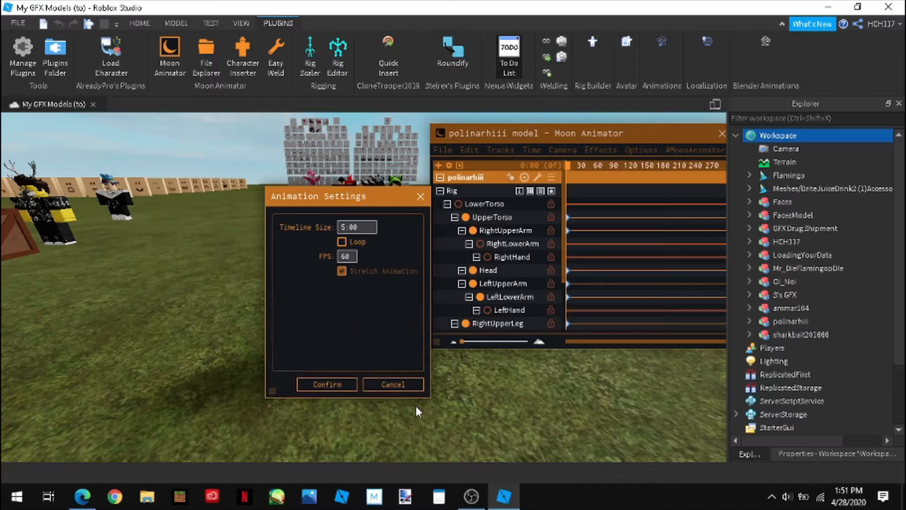
{"action": "left_click_drag", "start_coordinate": [265, 268], "coordinate": [183, 260]}
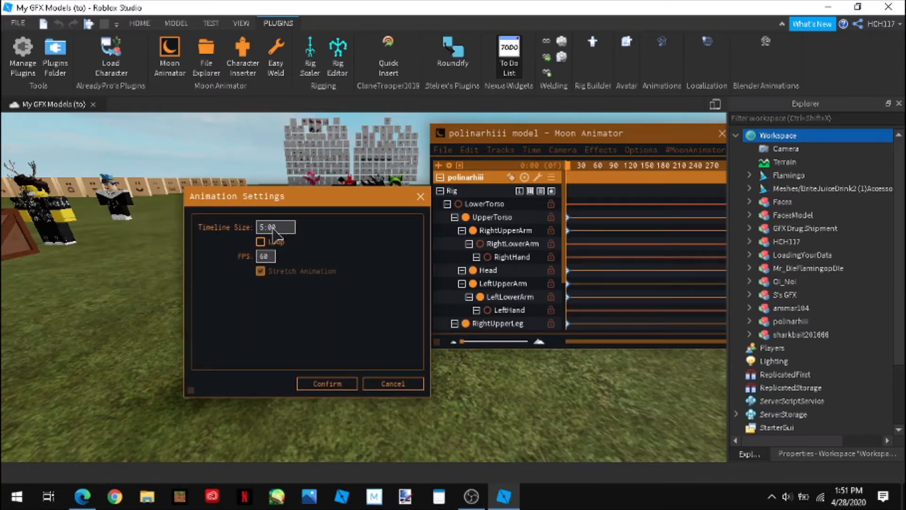
{"action": "left_click_drag", "start_coordinate": [280, 188], "coordinate": [271, 124]}
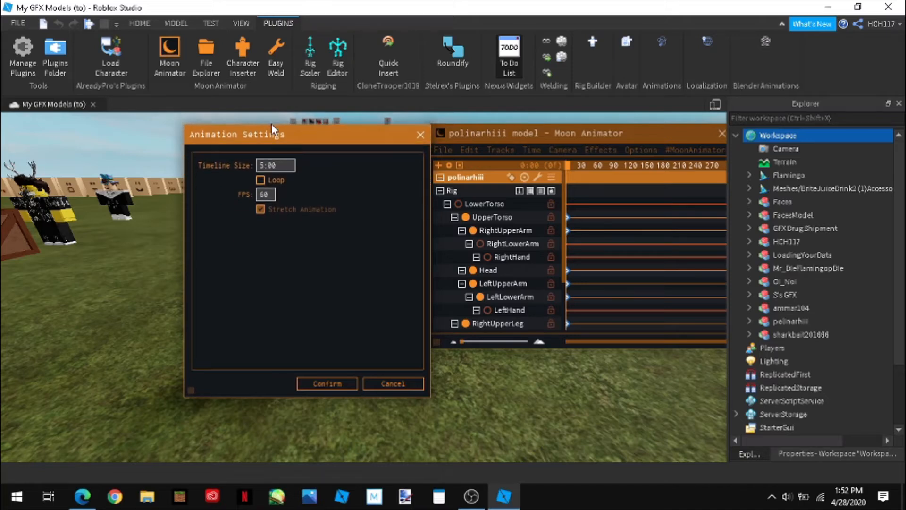
Set the animation's timeline size to 4:00 and enable Loop.
{"action": "left_click", "coordinate": [285, 166]}
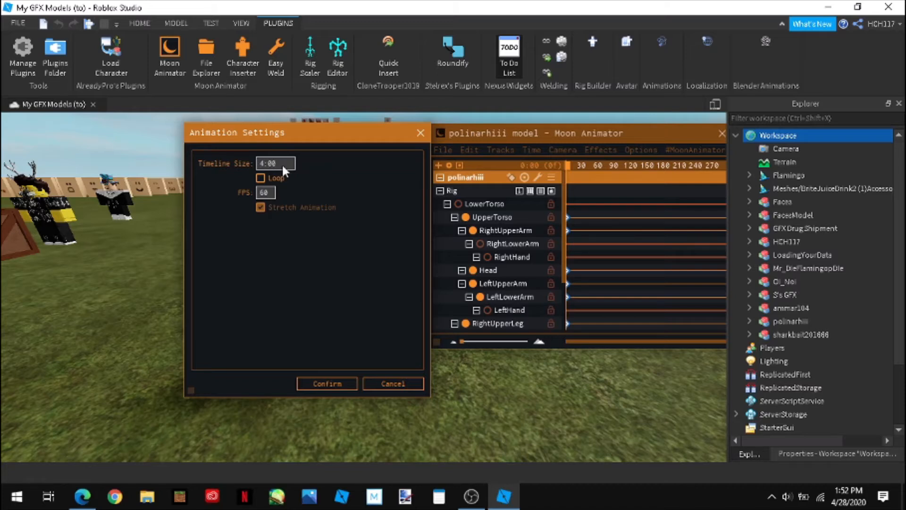
{"action": "left_click", "coordinate": [261, 178]}
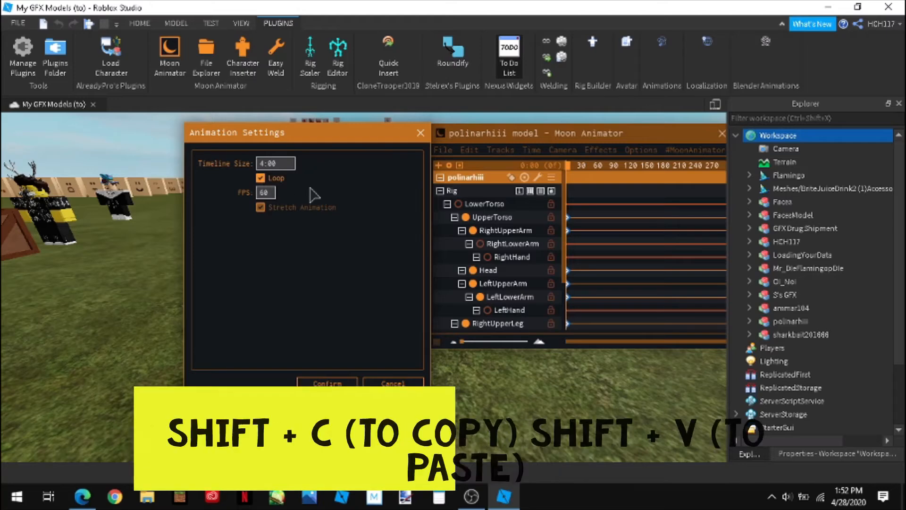
{"action": "left_click", "coordinate": [338, 385]}
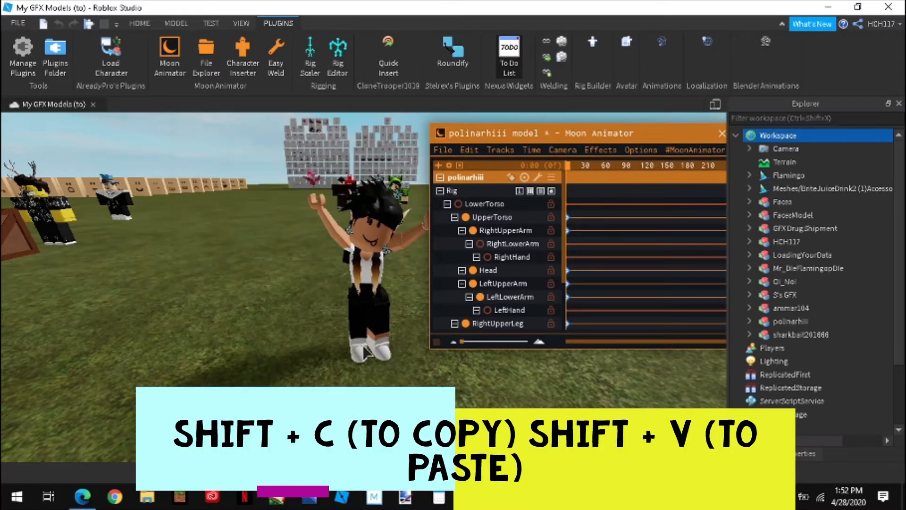
Box-select the body-part keyframes at frame 0 of the timeline, then clear the selection.
{"action": "right_click_drag", "start_coordinate": [390, 317], "coordinate": [448, 376]}
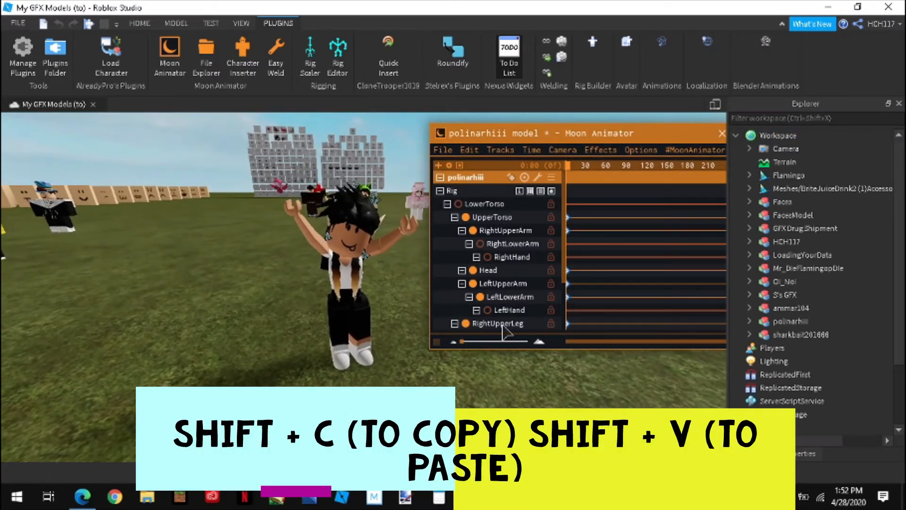
{"action": "scroll", "coordinate": [578, 276], "scroll_direction": "down", "scroll_amount": 2}
{"action": "scroll", "coordinate": [582, 284], "scroll_direction": "up", "scroll_amount": 2}
{"action": "left_click_drag", "start_coordinate": [605, 204], "coordinate": [573, 298]}
{"action": "scroll", "coordinate": [578, 288], "scroll_direction": "down", "scroll_amount": 4}
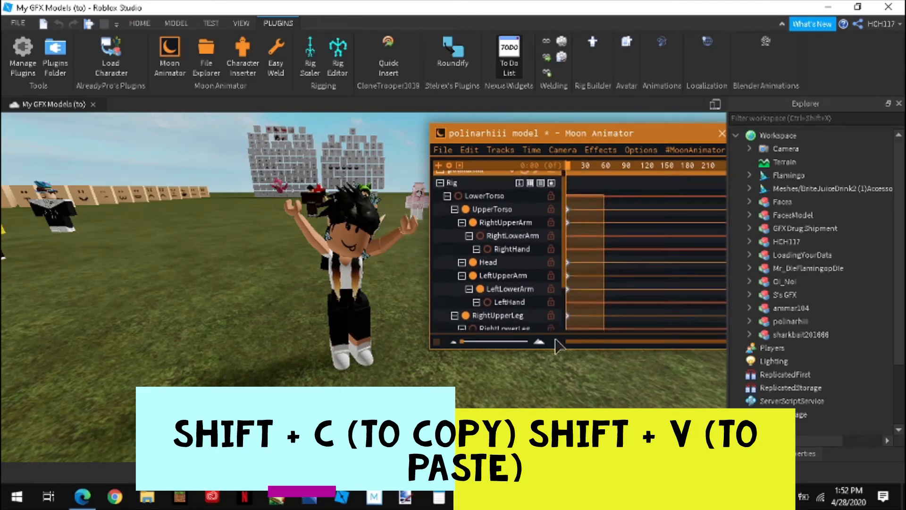
{"action": "scroll", "coordinate": [595, 278], "scroll_direction": "up", "scroll_amount": 4}
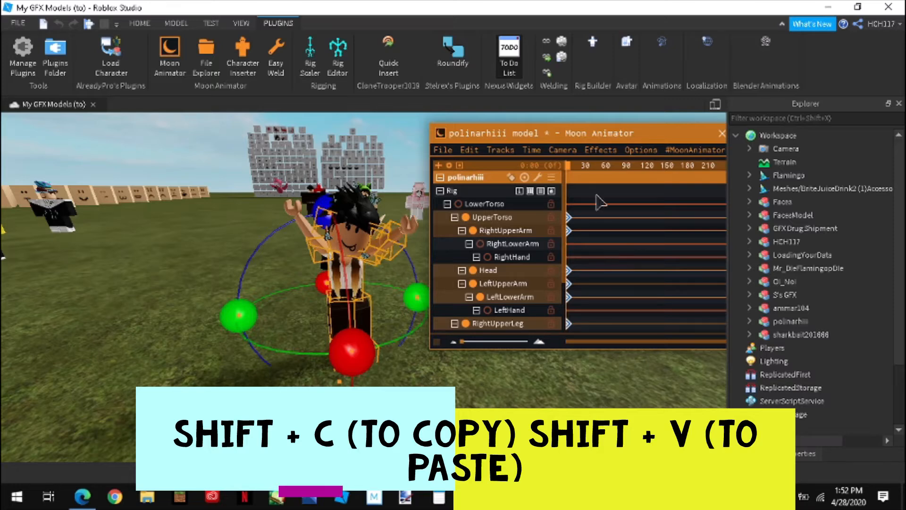
{"action": "left_click", "coordinate": [649, 240]}
{"action": "right_click_drag", "start_coordinate": [463, 382], "coordinate": [464, 382]}
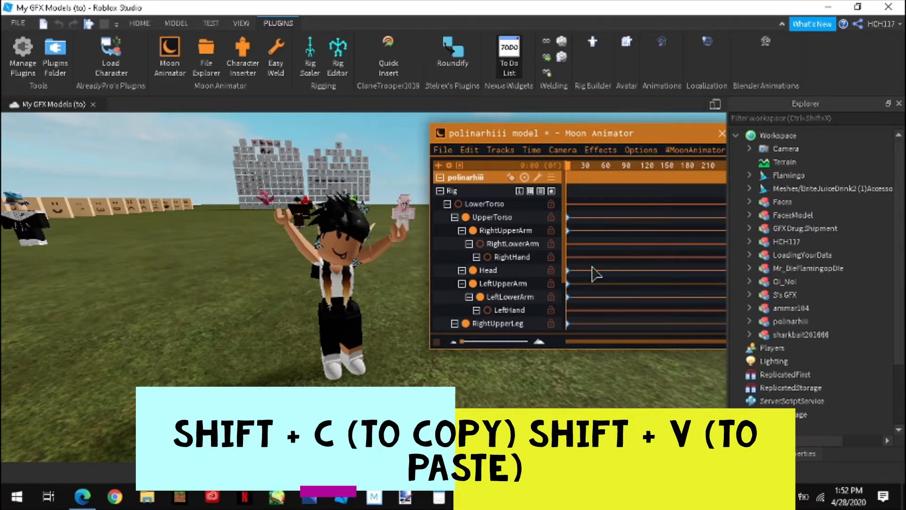
{"action": "right_click_drag", "start_coordinate": [559, 399], "coordinate": [560, 398]}
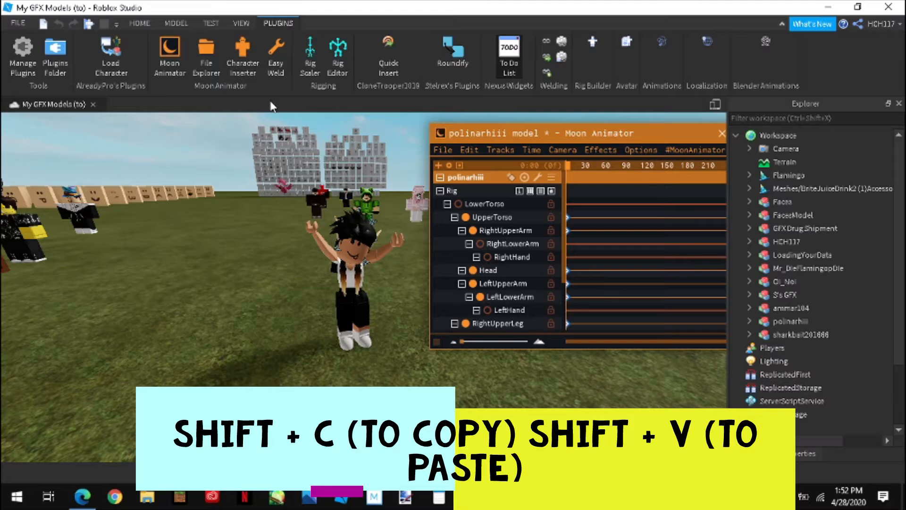
Look at the Moon Animator plugin in the Toolbox and close the Toolbox again.
{"action": "left_click", "coordinate": [135, 24]}
{"action": "left_click", "coordinate": [326, 54]}
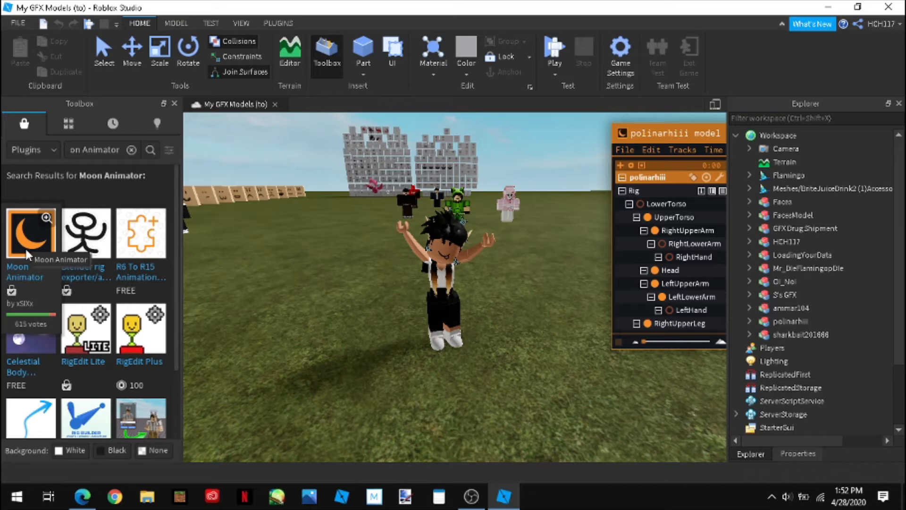
{"action": "left_click", "coordinate": [174, 103]}
Reposition the Moon Animator window so that its whole timeline fits beside the character.
{"action": "right_click_drag", "start_coordinate": [472, 367], "coordinate": [450, 367]}
{"action": "scroll", "coordinate": [475, 363], "scroll_direction": "up", "scroll_amount": 3}
{"action": "scroll", "coordinate": [475, 363], "scroll_direction": "down", "scroll_amount": 2}
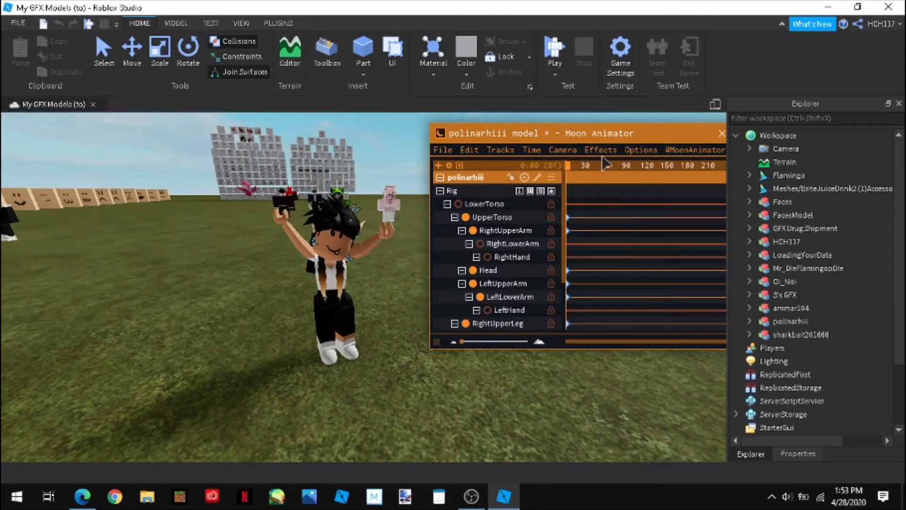
{"action": "left_click_drag", "start_coordinate": [551, 134], "coordinate": [527, 136]}
{"action": "right_click_drag", "start_coordinate": [548, 390], "coordinate": [545, 392]}
{"action": "key", "text": "d"}
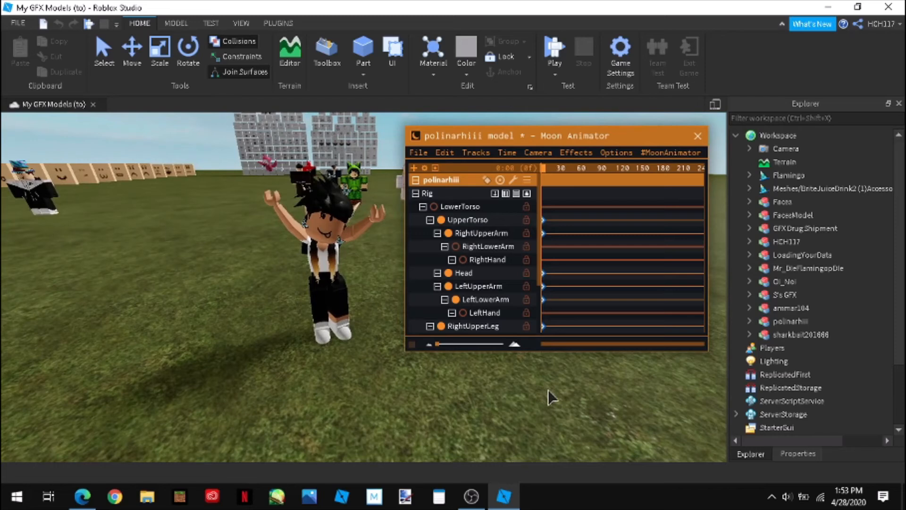
Examine Moon Animator's effects, camera and time commands without applying any.
{"action": "left_click", "coordinate": [570, 152]}
{"action": "left_click", "coordinate": [570, 153]}
{"action": "left_click", "coordinate": [576, 154]}
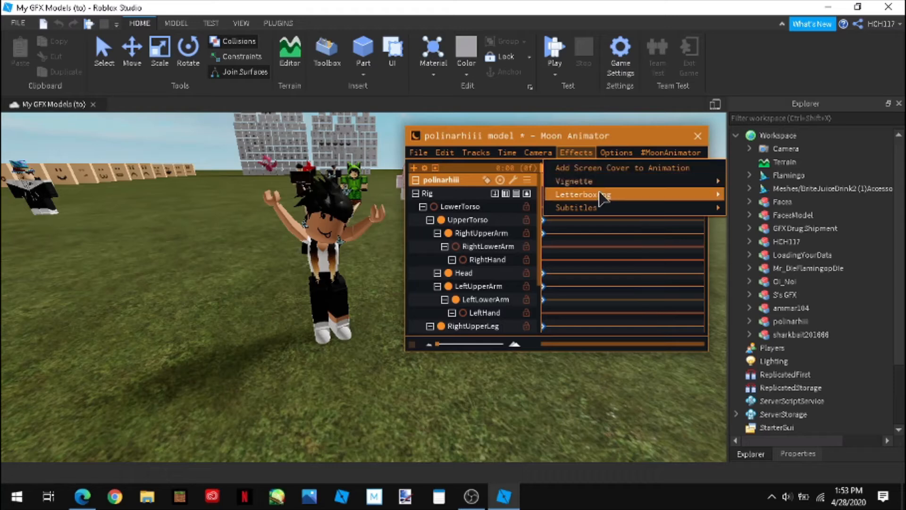
{"action": "left_click", "coordinate": [617, 152]}
{"action": "left_click", "coordinate": [542, 155]}
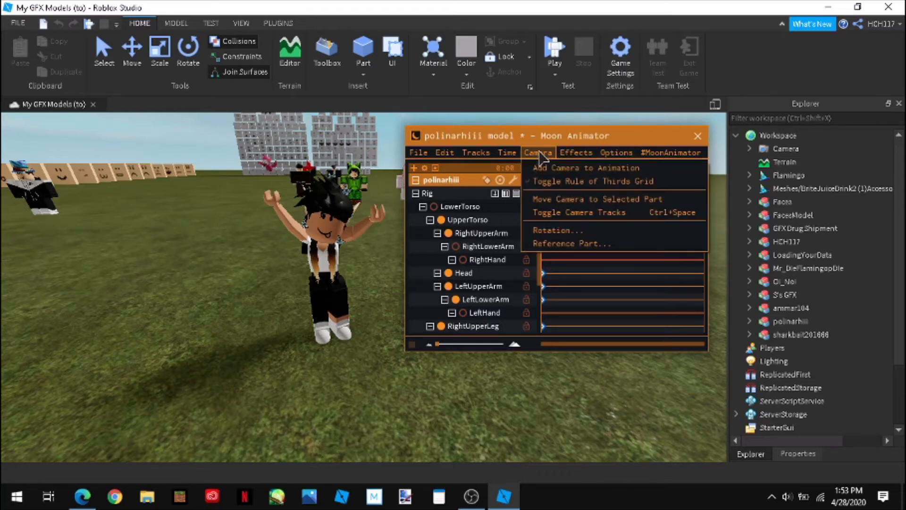
{"action": "left_click", "coordinate": [541, 155]}
{"action": "left_click", "coordinate": [516, 152]}
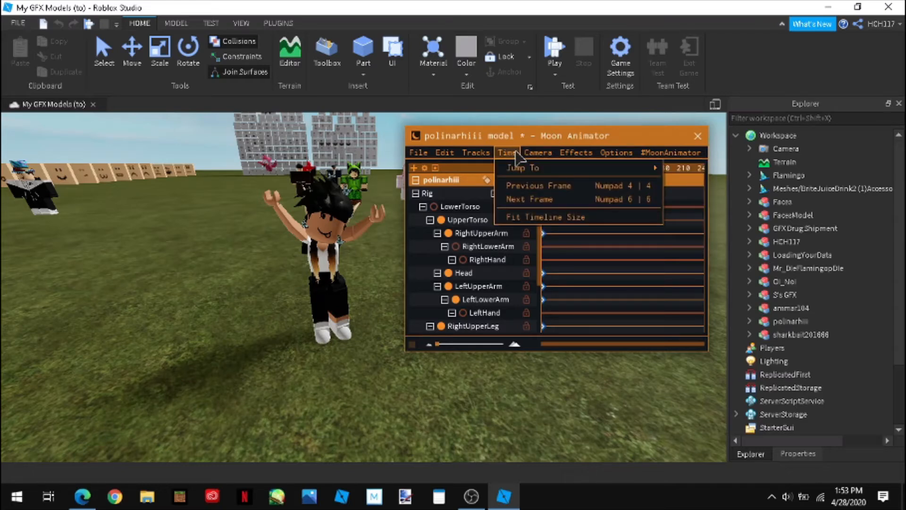
{"action": "left_click", "coordinate": [516, 153]}
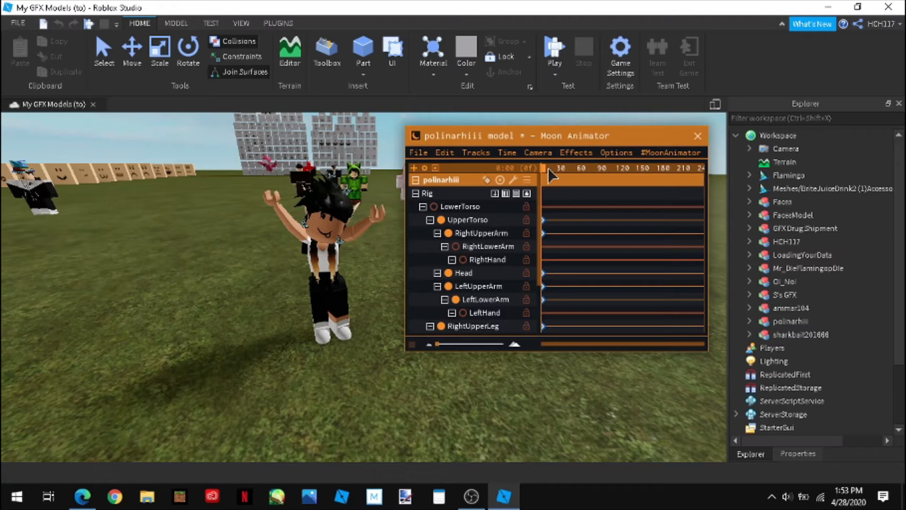
Move the playhead to frame 59 and rotate the right upper arm down and inward in front of the chest.
{"action": "left_click_drag", "start_coordinate": [549, 169], "coordinate": [575, 171]}
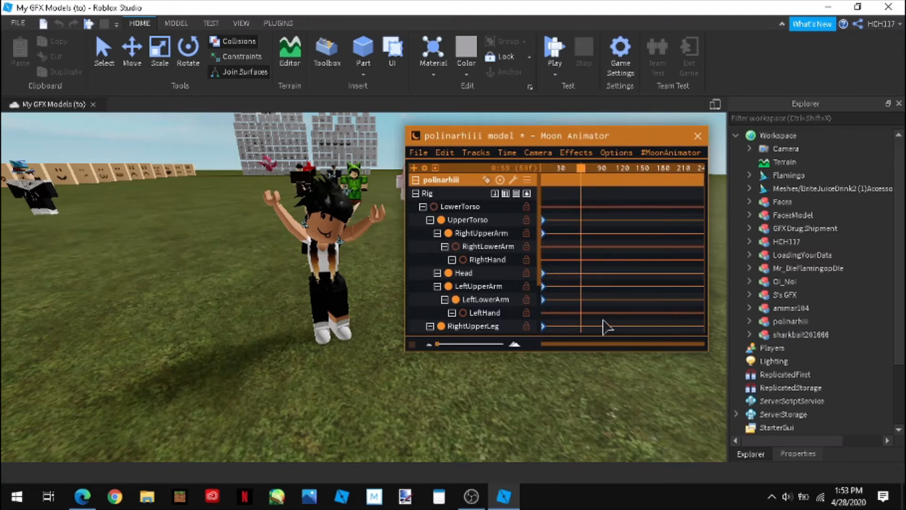
{"action": "right_click_drag", "start_coordinate": [398, 398], "coordinate": [398, 398]}
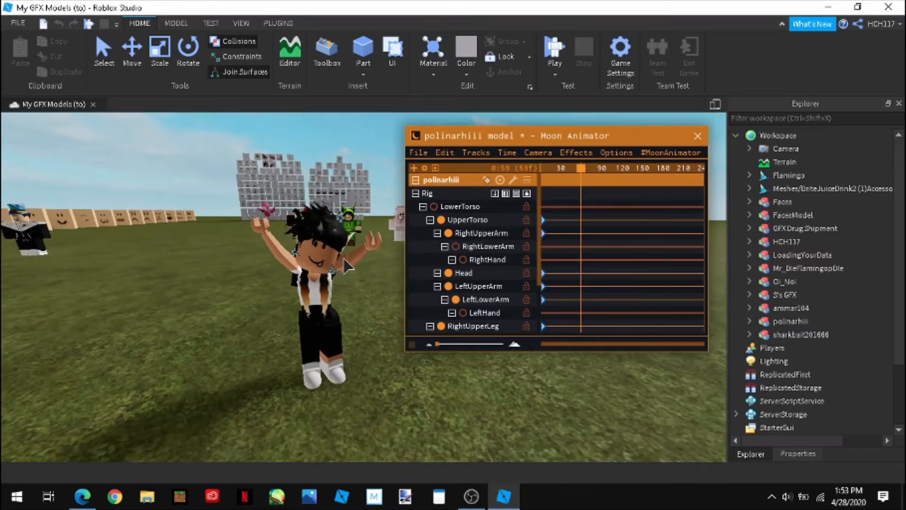
{"action": "right_click_drag", "start_coordinate": [346, 267], "coordinate": [346, 266]}
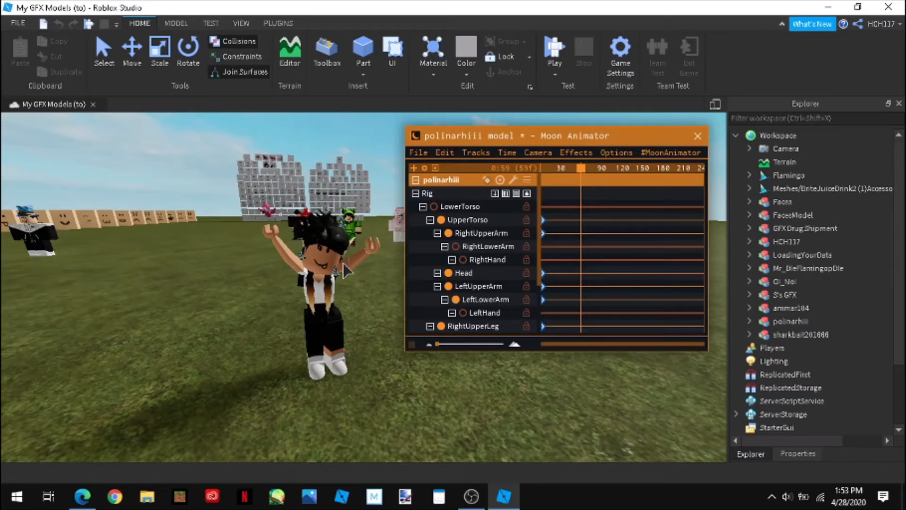
{"action": "left_click", "coordinate": [303, 272]}
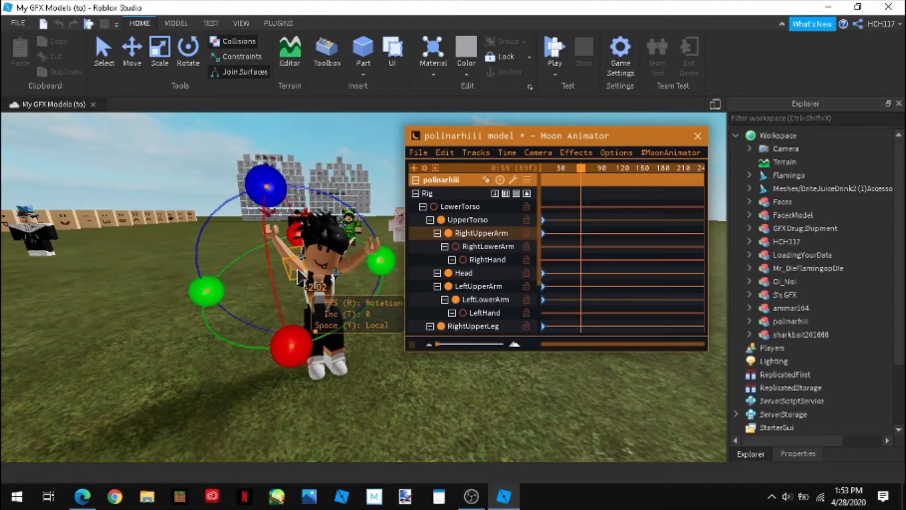
{"action": "left_click_drag", "start_coordinate": [292, 347], "coordinate": [318, 427]}
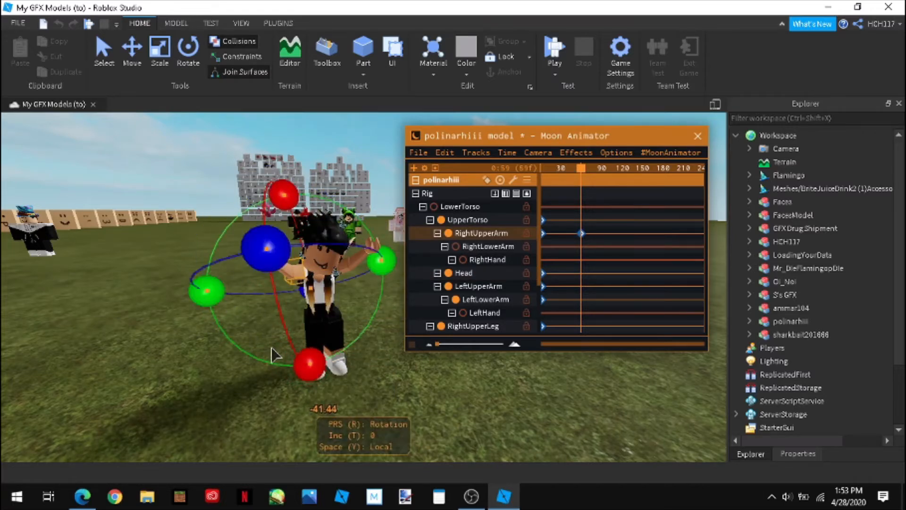
{"action": "left_click_drag", "start_coordinate": [253, 246], "coordinate": [329, 259]}
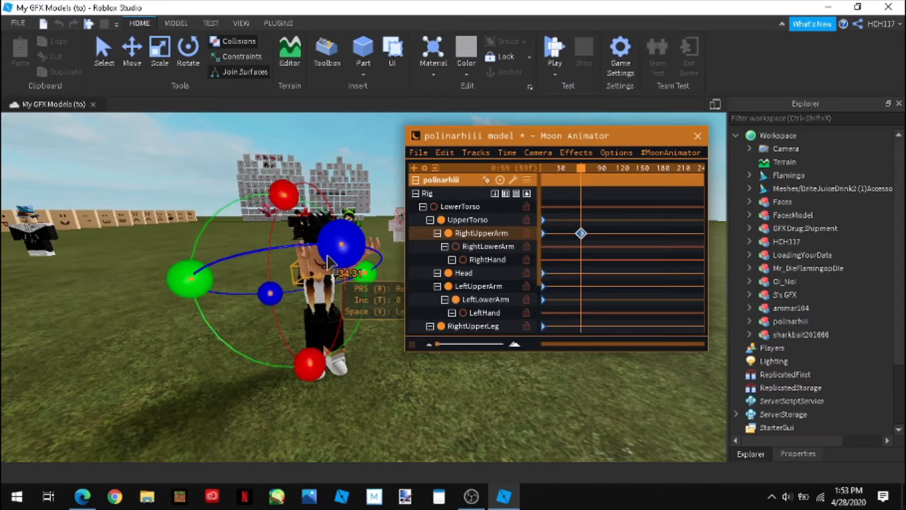
{"action": "mouse_move", "coordinate": [283, 192]}
{"action": "left_mouse_down"}
{"action": "mouse_move", "coordinate": [265, 226]}
{"action": "mouse_move", "coordinate": [296, 176]}
{"action": "mouse_move", "coordinate": [316, 181]}
{"action": "mouse_move", "coordinate": [300, 190]}
{"action": "left_mouse_up"}
{"action": "mouse_move", "coordinate": [265, 263]}
{"action": "left_mouse_down"}
{"action": "mouse_move", "coordinate": [229, 263]}
{"action": "mouse_move", "coordinate": [257, 257]}
{"action": "mouse_move", "coordinate": [249, 258]}
{"action": "left_mouse_up"}
Tilt the upper torso forward by about 10° and bend the head down by about 37° at frame 59.
{"action": "key", "text": "d"}
{"action": "right_click_drag", "start_coordinate": [396, 366], "coordinate": [369, 345]}
{"action": "key", "text": "d"}
{"action": "key", "text": "w"}
{"action": "key", "text": "a"}
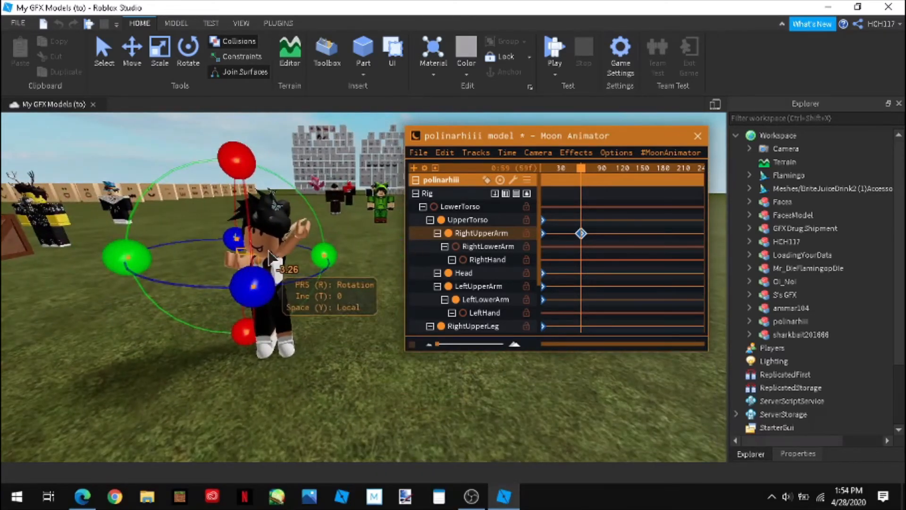
{"action": "left_click", "coordinate": [281, 271]}
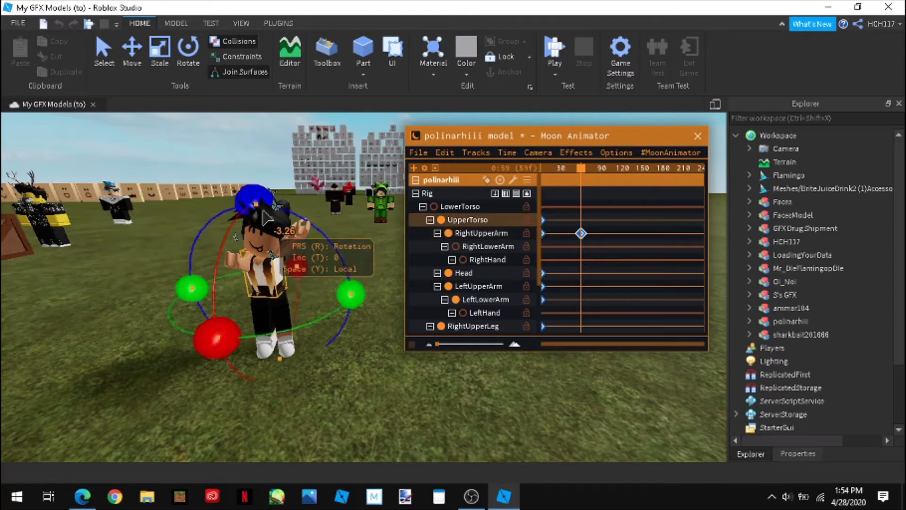
{"action": "left_click_drag", "start_coordinate": [223, 326], "coordinate": [217, 368]}
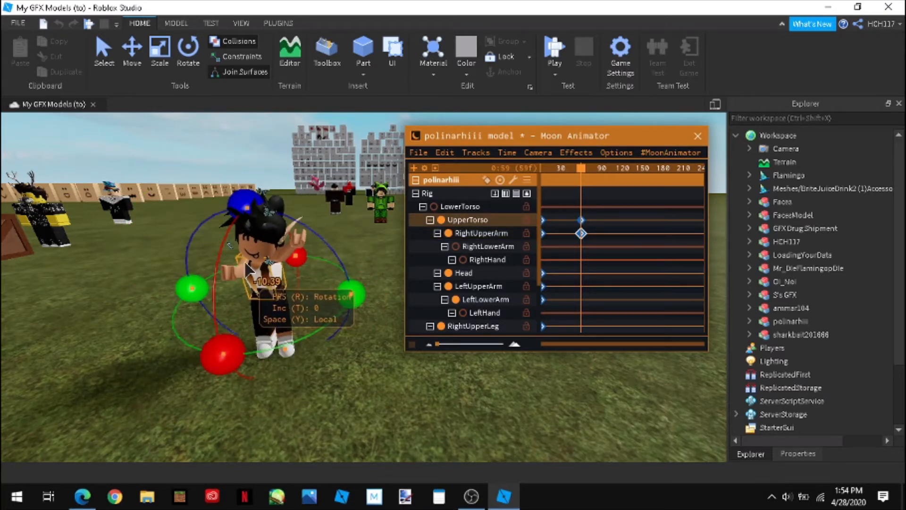
{"action": "left_click", "coordinate": [249, 238]}
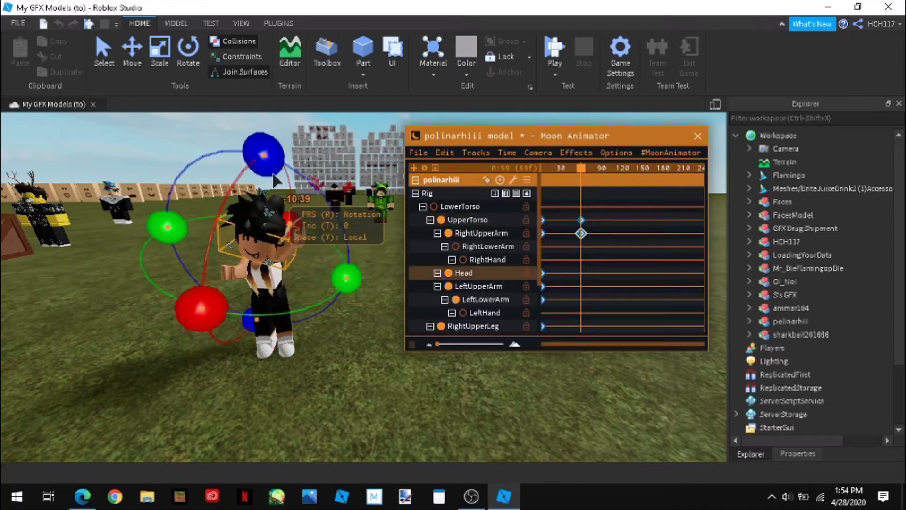
{"action": "left_click_drag", "start_coordinate": [195, 299], "coordinate": [176, 441]}
Rotate the right upper arm by about 12° to refine its position in front of the body.
{"action": "right_click_drag", "start_coordinate": [313, 344], "coordinate": [314, 344]}
{"action": "left_click", "coordinate": [219, 326]}
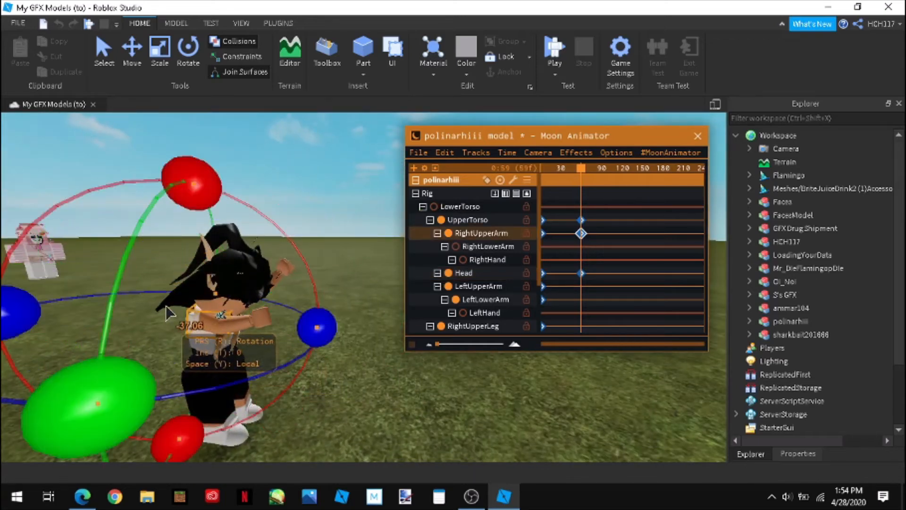
{"action": "left_click_drag", "start_coordinate": [21, 322], "coordinate": [70, 307]}
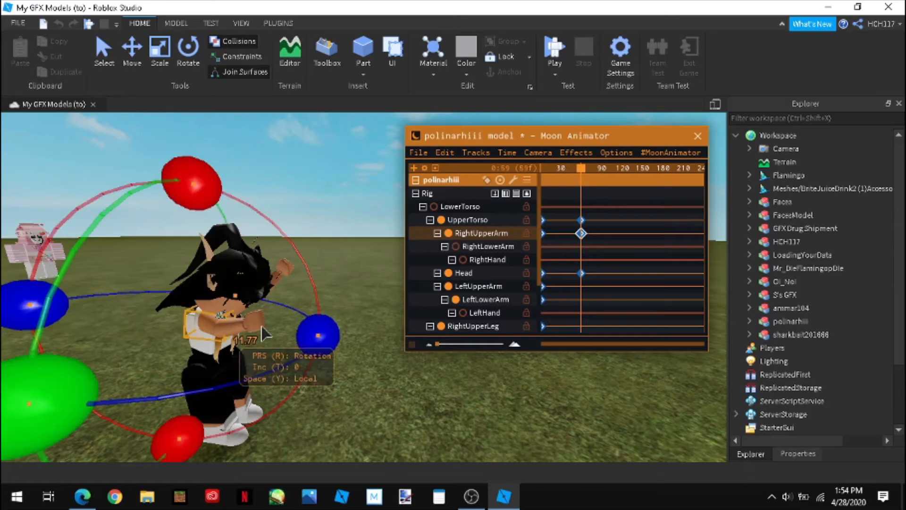
{"action": "scroll", "coordinate": [265, 327], "scroll_direction": "down", "scroll_amount": 3}
{"action": "right_click_drag", "start_coordinate": [264, 328], "coordinate": [265, 327]}
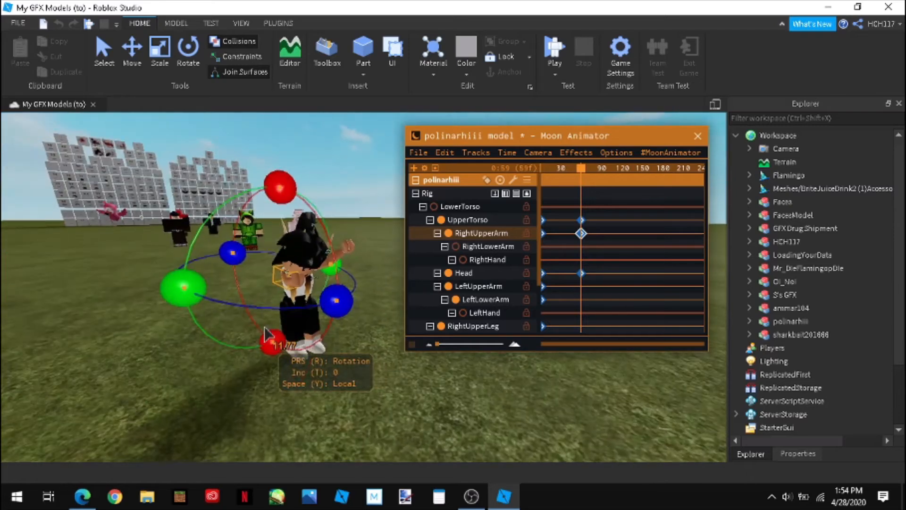
{"action": "scroll", "coordinate": [266, 330], "scroll_direction": "up", "scroll_amount": 5}
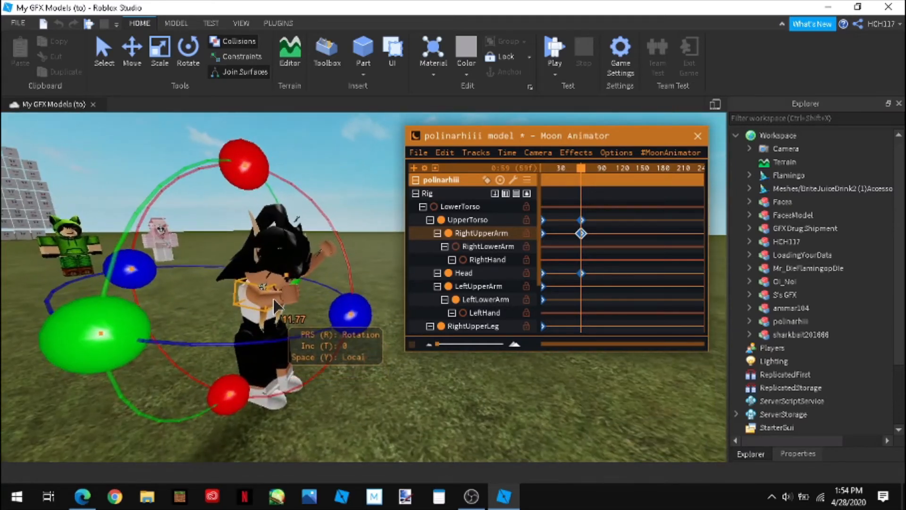
Rotate the right lower arm by about 32° at frame 59 to bend it in front of the body.
{"action": "left_click", "coordinate": [275, 303]}
{"action": "left_click_drag", "start_coordinate": [138, 276], "coordinate": [116, 295]}
{"action": "scroll", "coordinate": [345, 349], "scroll_direction": "down", "scroll_amount": 3}
{"action": "right_click_drag", "start_coordinate": [345, 349], "coordinate": [328, 307]}
{"action": "left_click", "coordinate": [346, 357]}
{"action": "scroll", "coordinate": [347, 356], "scroll_direction": "up", "scroll_amount": 3}
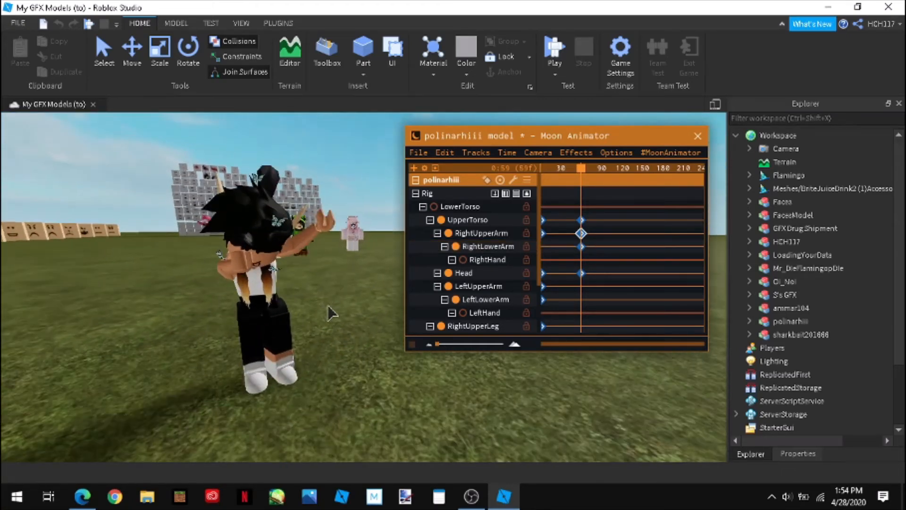
Examine the frame 59 pose from several angles around the left arm and head.
{"action": "left_click", "coordinate": [292, 252]}
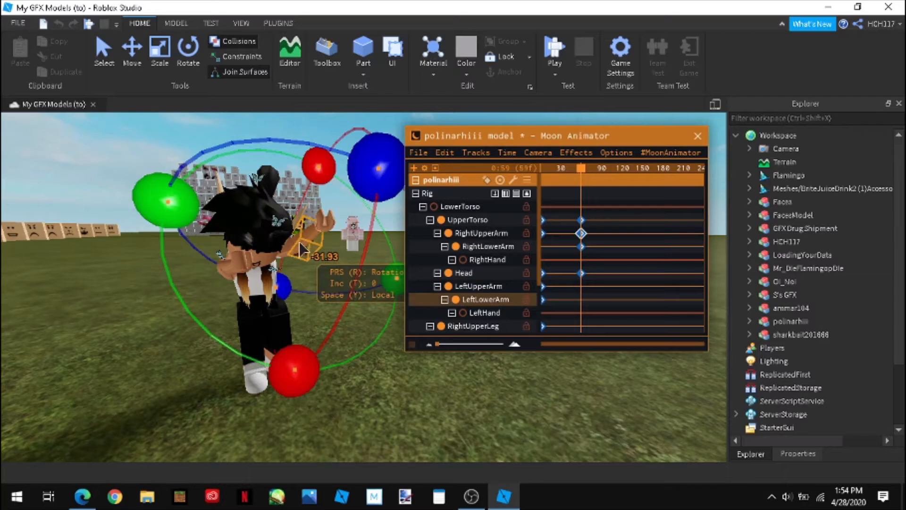
{"action": "left_click", "coordinate": [288, 247]}
{"action": "right_click_drag", "start_coordinate": [383, 289], "coordinate": [398, 275]}
{"action": "scroll", "coordinate": [383, 290], "scroll_direction": "up", "scroll_amount": 3}
{"action": "left_click", "coordinate": [457, 303]}
{"action": "scroll", "coordinate": [401, 275], "scroll_direction": "down", "scroll_amount": 5}
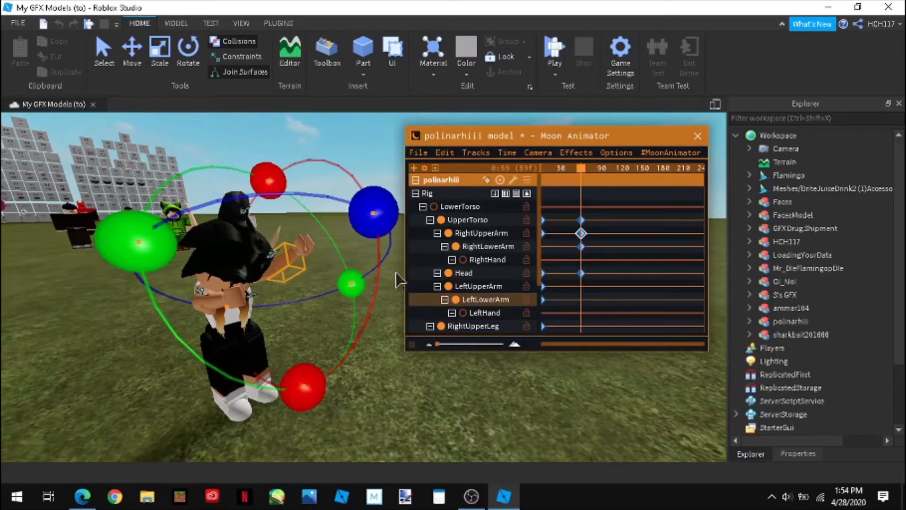
{"action": "right_click_drag", "start_coordinate": [332, 280], "coordinate": [350, 286]}
{"action": "scroll", "coordinate": [349, 286], "scroll_direction": "down", "scroll_amount": 4}
{"action": "left_click", "coordinate": [331, 339]}
{"action": "right_click_drag", "start_coordinate": [446, 381], "coordinate": [445, 382]}
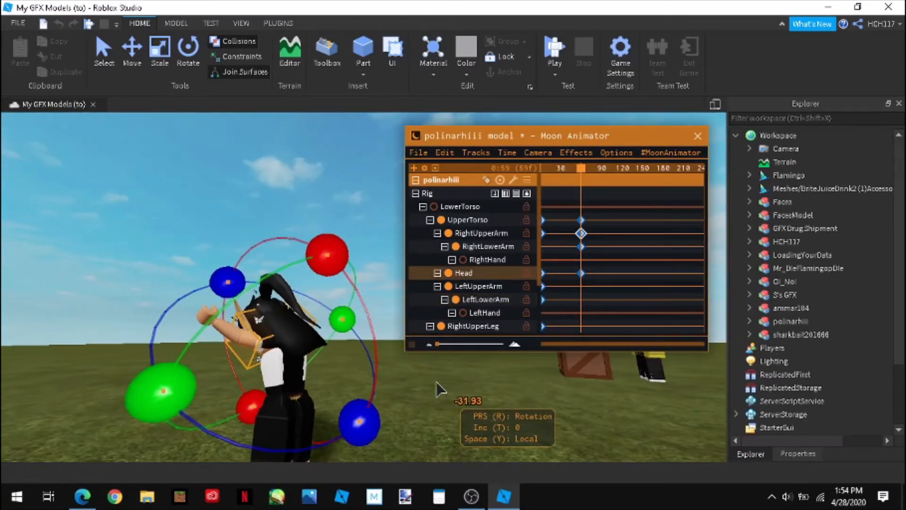
Swing the left upper arm down from its raised position at frame 59, including a rotation of about 84°.
{"action": "left_click", "coordinate": [254, 343]}
{"action": "right_click_drag", "start_coordinate": [326, 362], "coordinate": [326, 368]}
{"action": "left_click_drag", "start_coordinate": [267, 269], "coordinate": [294, 241]}
{"action": "left_click_drag", "start_coordinate": [122, 253], "coordinate": [93, 261]}
{"action": "left_click_drag", "start_coordinate": [269, 241], "coordinate": [307, 302]}
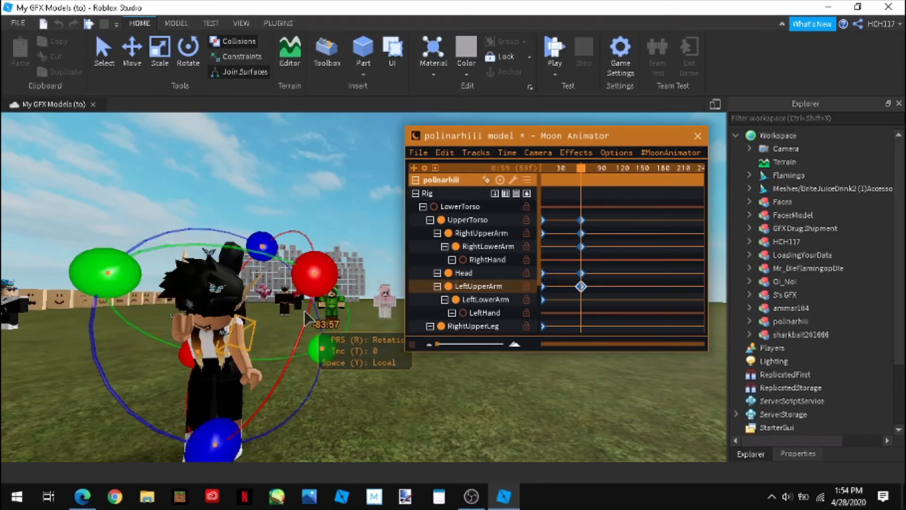
Refine the left upper arm at frame 59 with rotations of about 54° and 52° so it extends out to the side.
{"action": "left_click_drag", "start_coordinate": [319, 343], "coordinate": [328, 319]}
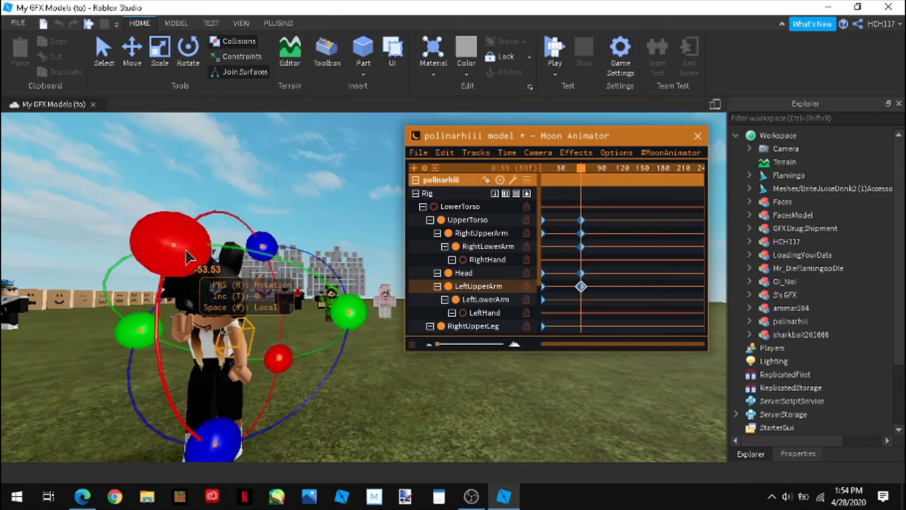
{"action": "left_click_drag", "start_coordinate": [240, 437], "coordinate": [341, 384]}
{"action": "left_click", "coordinate": [420, 396]}
{"action": "right_click_drag", "start_coordinate": [418, 396], "coordinate": [416, 396]}
{"action": "key", "text": "s"}
{"action": "key", "text": "w"}
{"action": "key", "text": "s"}
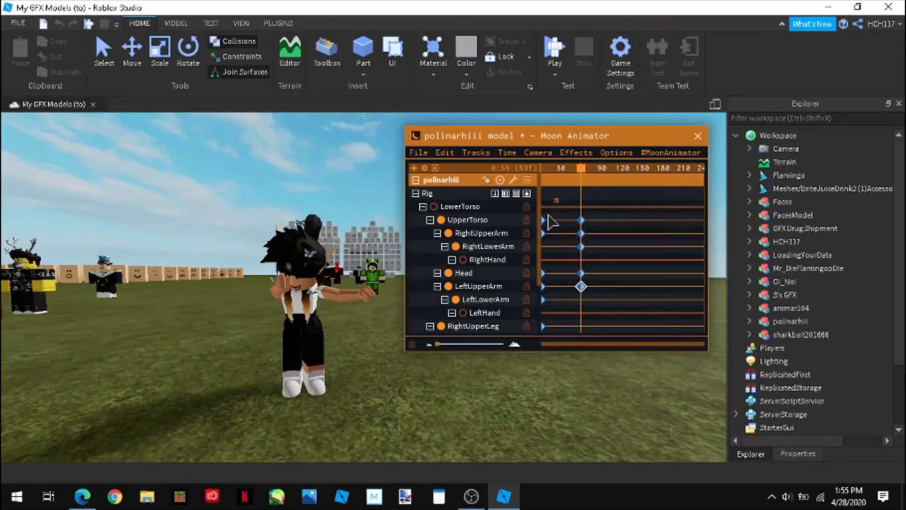
Copy all the keyframes of the starting pose at frame 0 and paste them at frame 126.
{"action": "scroll", "coordinate": [543, 330], "scroll_direction": "down", "scroll_amount": 3}
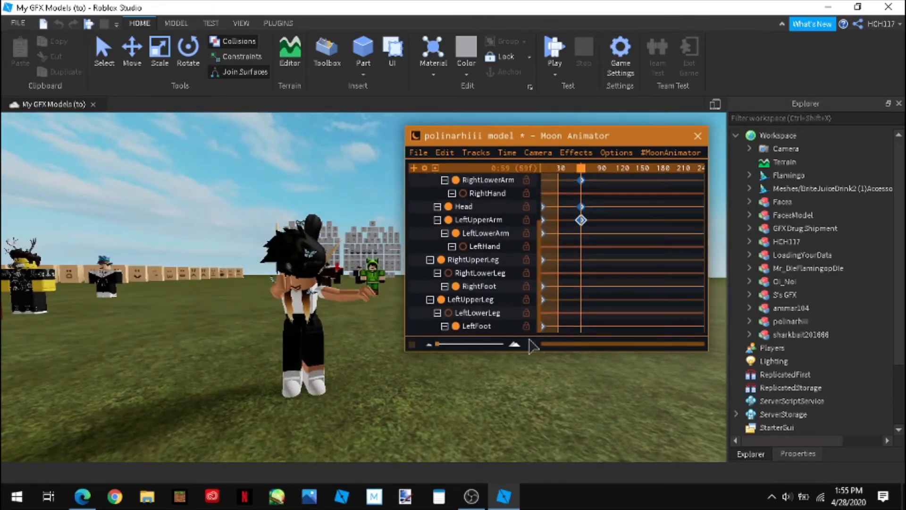
{"action": "left_click_drag", "start_coordinate": [529, 339], "coordinate": [529, 339]}
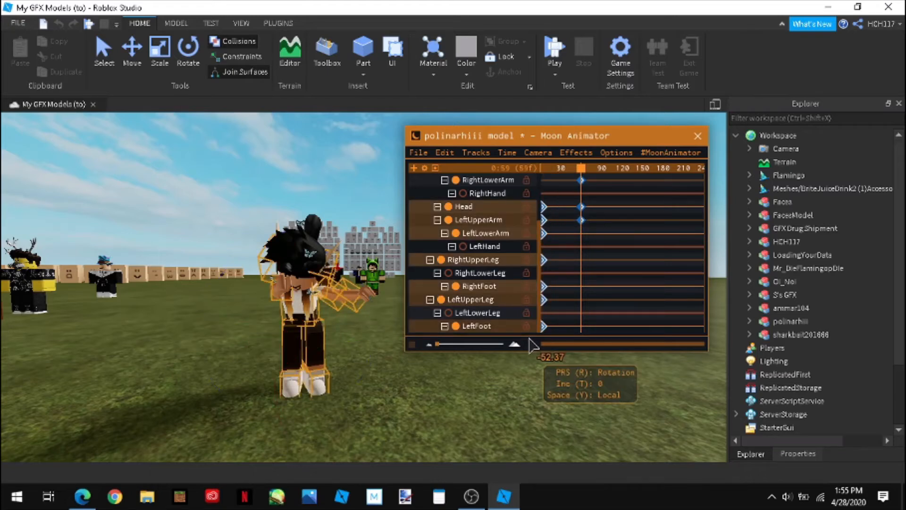
{"action": "left_click", "coordinate": [635, 178]}
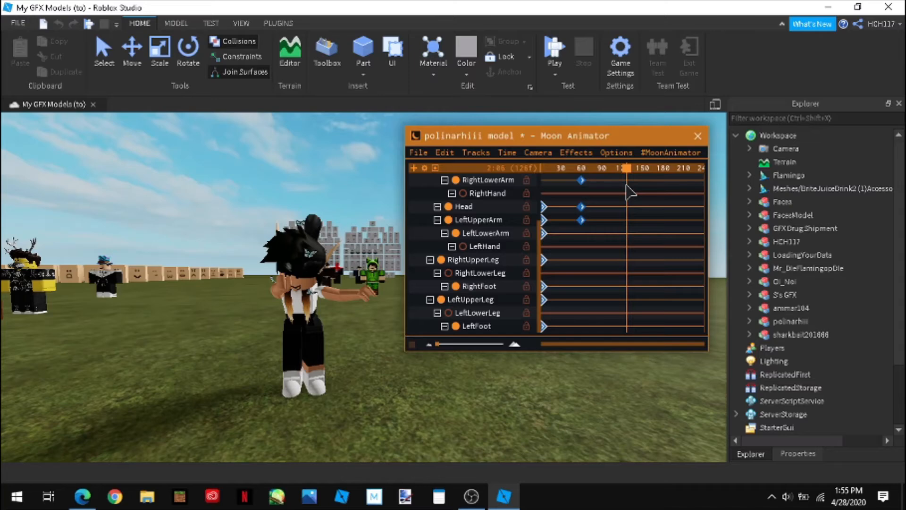
{"action": "key", "text": "ctrl+v"}
Play the animation from frame 0 to review the return to the starting pose, and rewind it to frame 0.
{"action": "left_click", "coordinate": [557, 169]}
{"action": "left_click_drag", "start_coordinate": [557, 171], "coordinate": [529, 176]}
{"action": "left_click", "coordinate": [419, 153]}
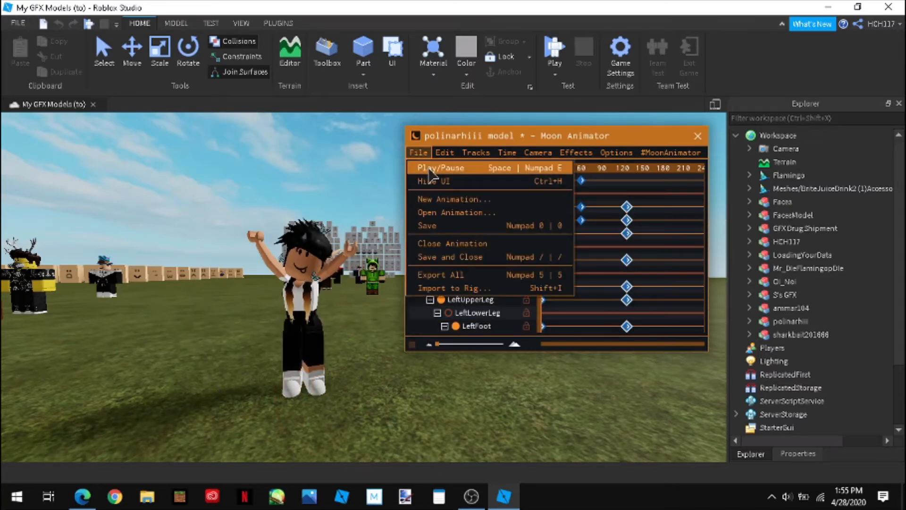
{"action": "left_click", "coordinate": [430, 170]}
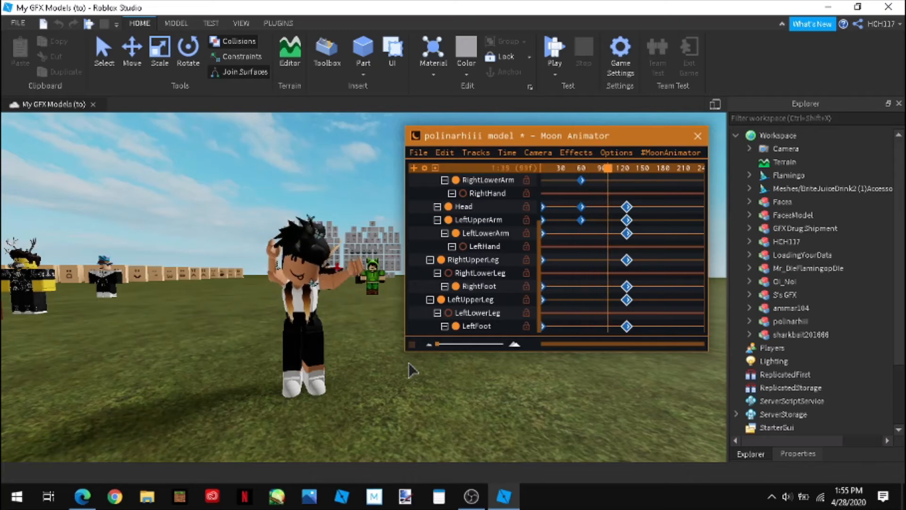
{"action": "right_click_drag", "start_coordinate": [409, 361], "coordinate": [413, 362]}
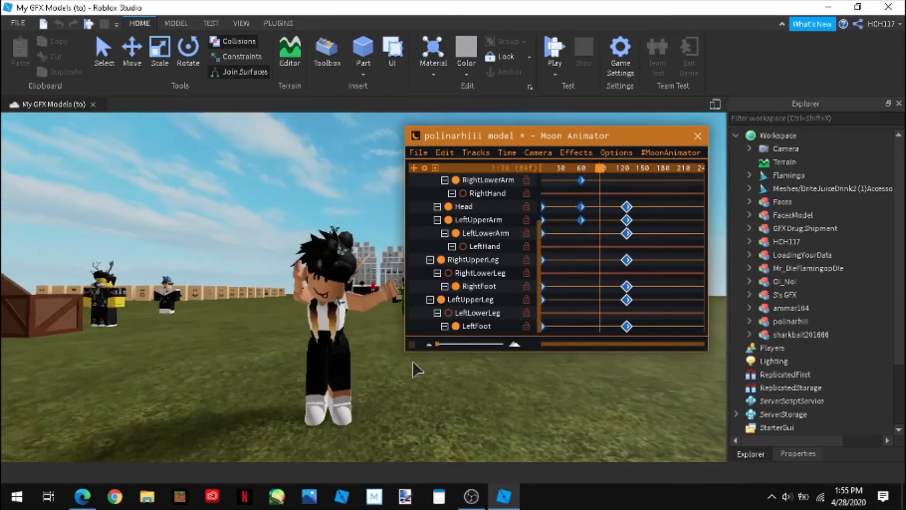
{"action": "scroll", "coordinate": [411, 362], "scroll_direction": "up", "scroll_amount": 4}
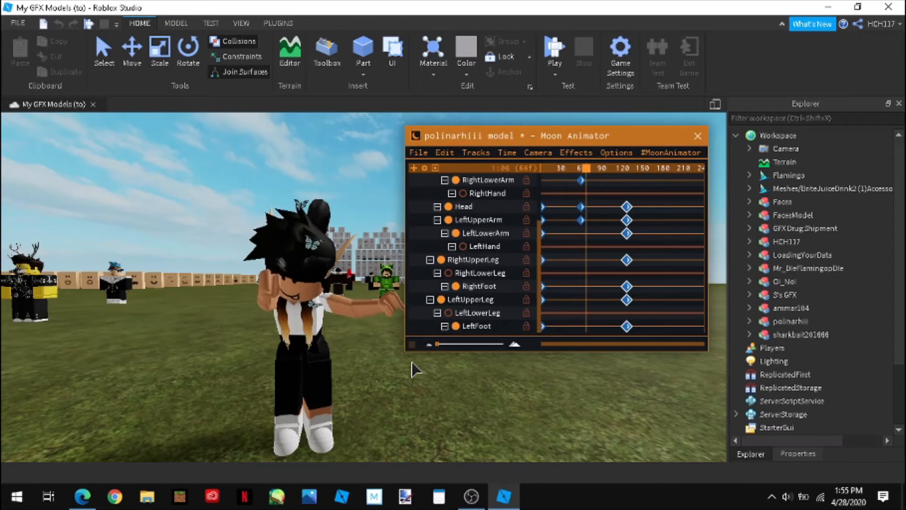
{"action": "left_click", "coordinate": [418, 153]}
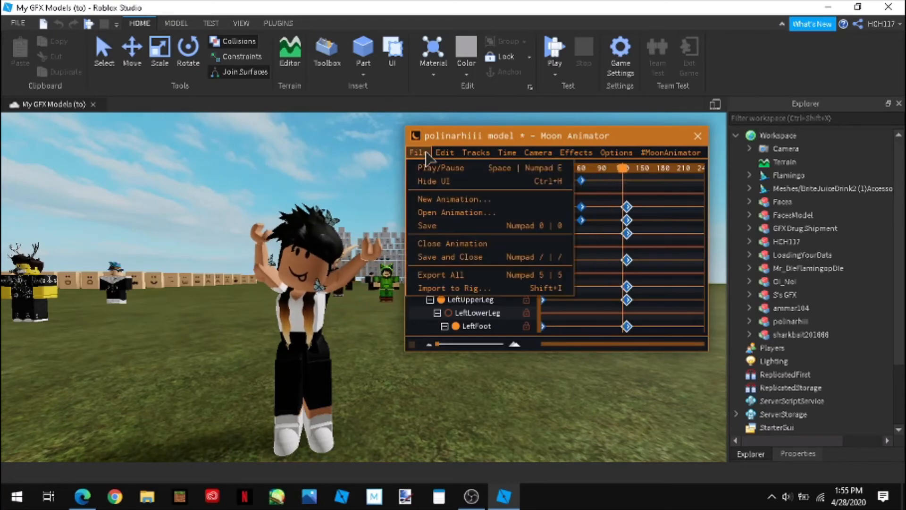
{"action": "left_click", "coordinate": [460, 169]}
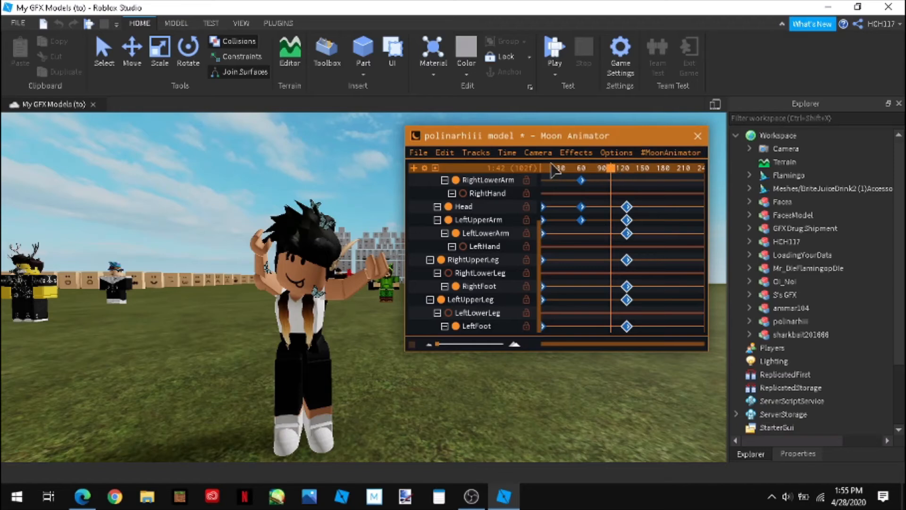
{"action": "left_click_drag", "start_coordinate": [612, 172], "coordinate": [533, 175]}
Select all the keyframes pasted at frame 126 across the body part tracks and delete them.
{"action": "left_click_drag", "start_coordinate": [632, 234], "coordinate": [653, 366]}
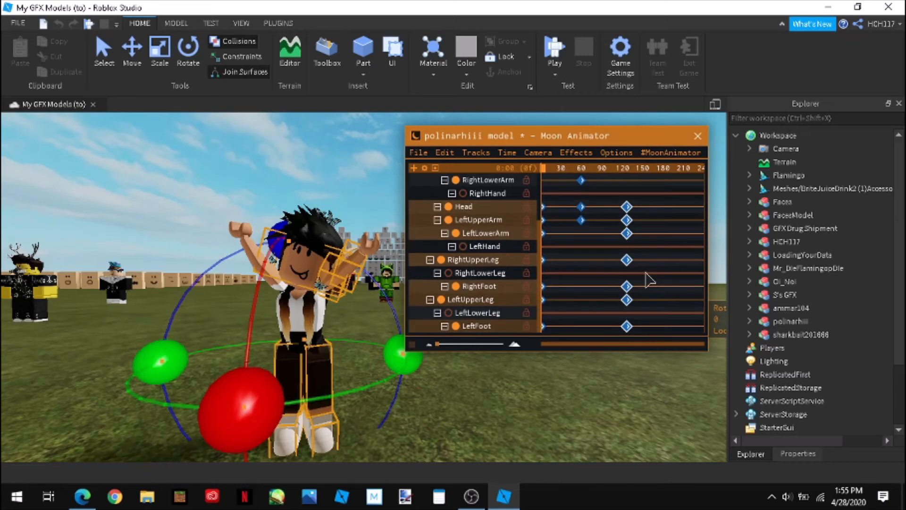
{"action": "mouse_move", "coordinate": [653, 305]}
{"action": "left_mouse_down"}
{"action": "mouse_move", "coordinate": [672, 321]}
{"action": "mouse_move", "coordinate": [668, 304]}
{"action": "left_mouse_up"}
{"action": "scroll", "coordinate": [668, 304], "scroll_direction": "up", "scroll_amount": 3}
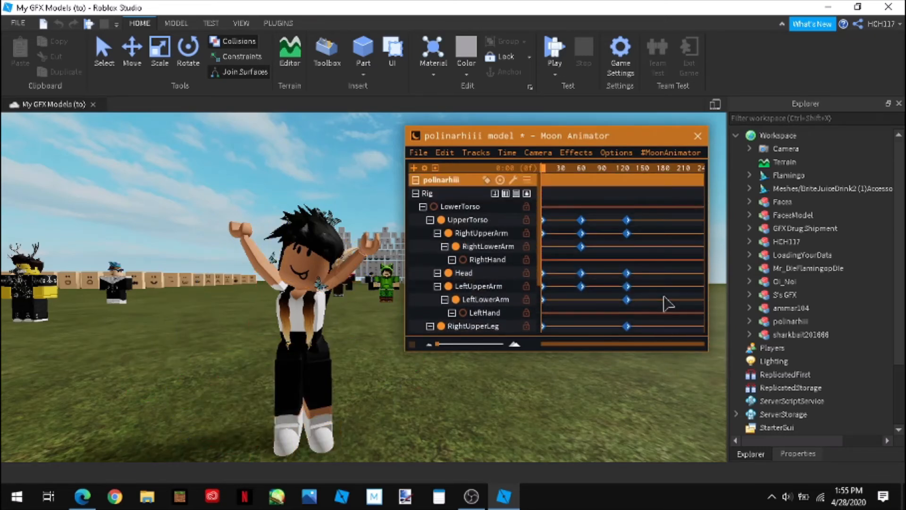
{"action": "left_click_drag", "start_coordinate": [611, 218], "coordinate": [656, 347]}
{"action": "scroll", "coordinate": [655, 347], "scroll_direction": "down", "scroll_amount": 3}
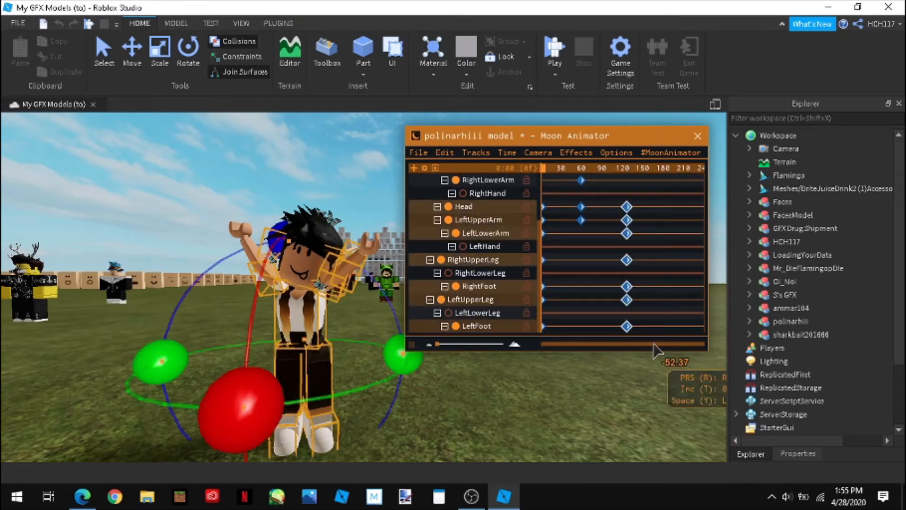
{"action": "key", "text": "Delete"}
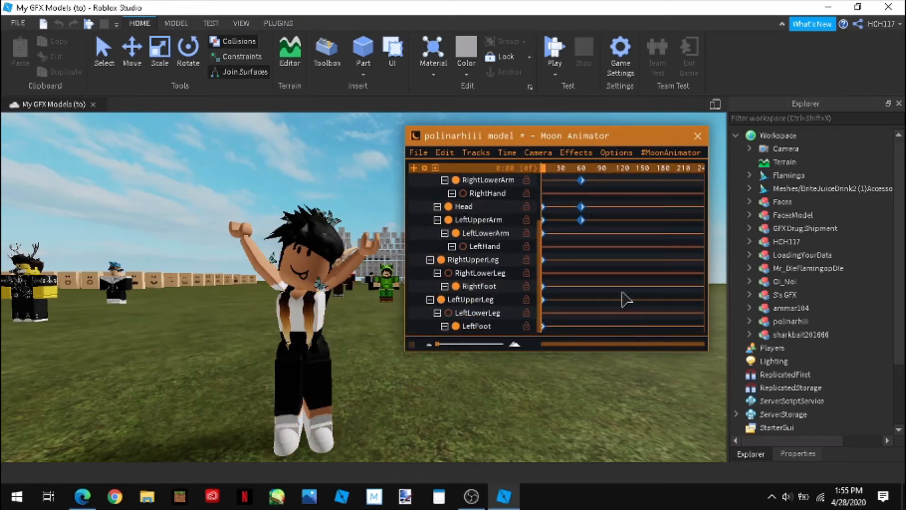
Paste the copied starting pose keyframes at frame 220.
{"action": "scroll", "coordinate": [627, 299], "scroll_direction": "up", "scroll_amount": 3}
{"action": "left_click_drag", "start_coordinate": [555, 182], "coordinate": [698, 184]}
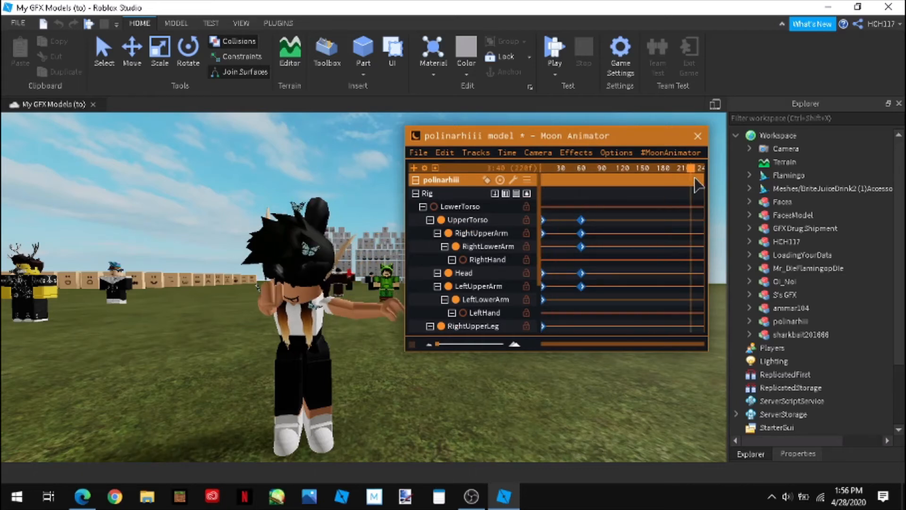
{"action": "key", "text": "ctrl+v"}
{"action": "left_click_drag", "start_coordinate": [667, 199], "coordinate": [676, 209]}
Play the animation from frame 0 to check the slower return to the starting pose.
{"action": "left_click_drag", "start_coordinate": [692, 165], "coordinate": [523, 163]}
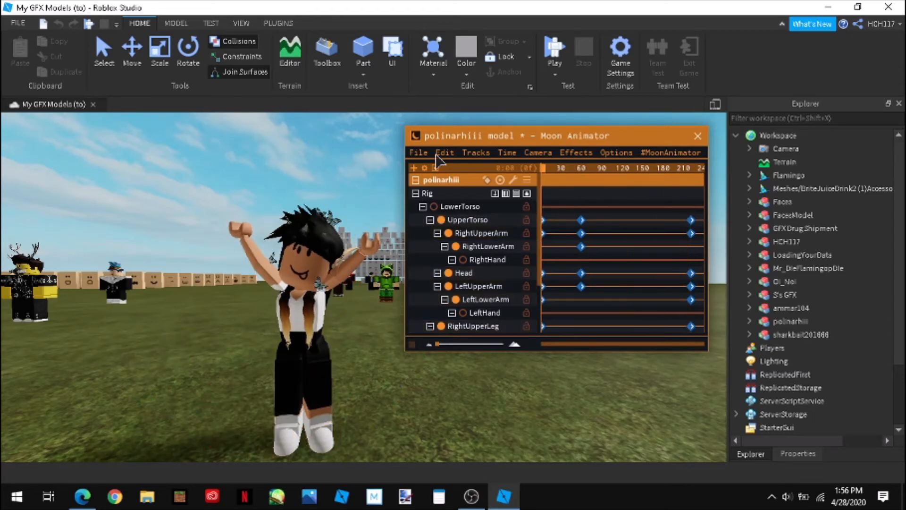
{"action": "left_click", "coordinate": [414, 152]}
{"action": "left_click", "coordinate": [425, 168]}
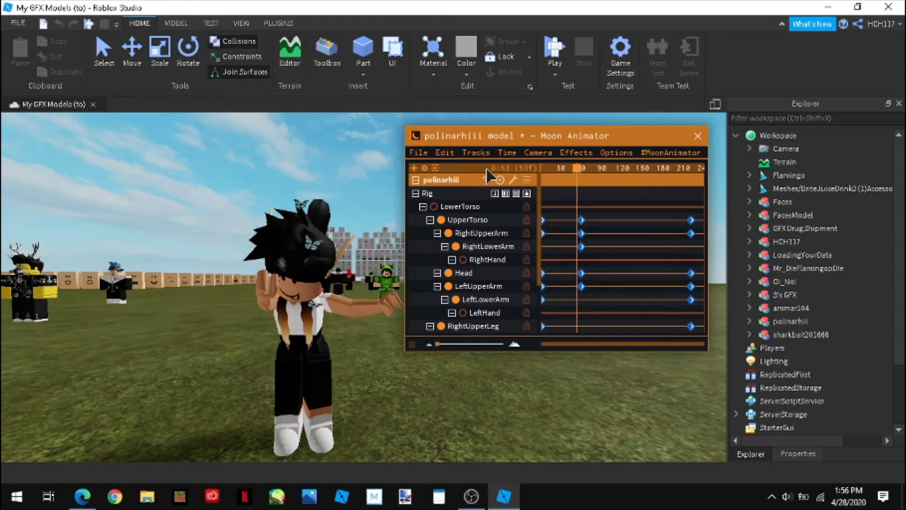
{"action": "left_click", "coordinate": [419, 152]}
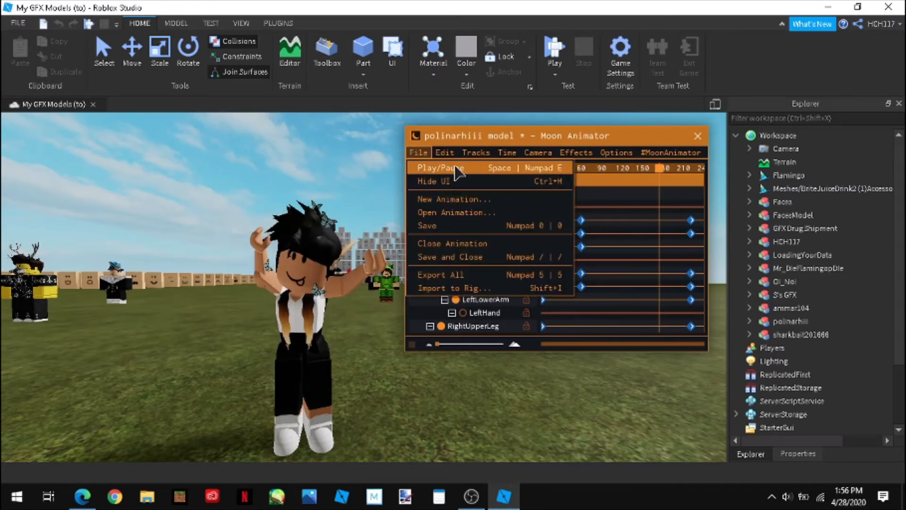
Copy the frame 59 keyframes and paste them repeatedly at short intervals up to about frame 90 to hold the pose.
{"action": "left_click_drag", "start_coordinate": [571, 205], "coordinate": [605, 304]}
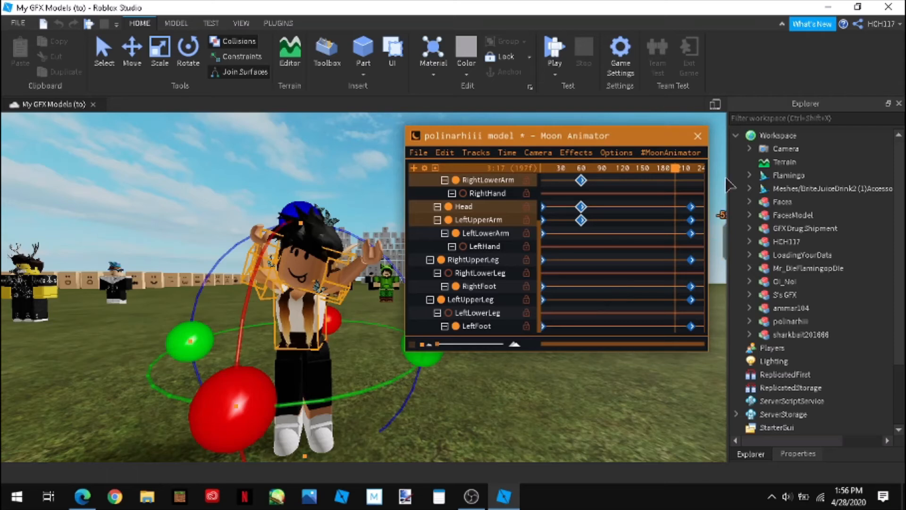
{"action": "left_click_drag", "start_coordinate": [680, 174], "coordinate": [533, 167]}
{"action": "key", "text": "ctrl+v"}
{"action": "key", "text": "ctrl+v"}
{"action": "key", "text": "ctrl+v"}
Play the animation to check how long the lowered-head pose is held.
{"action": "left_click", "coordinate": [416, 152]}
{"action": "left_click", "coordinate": [424, 167]}
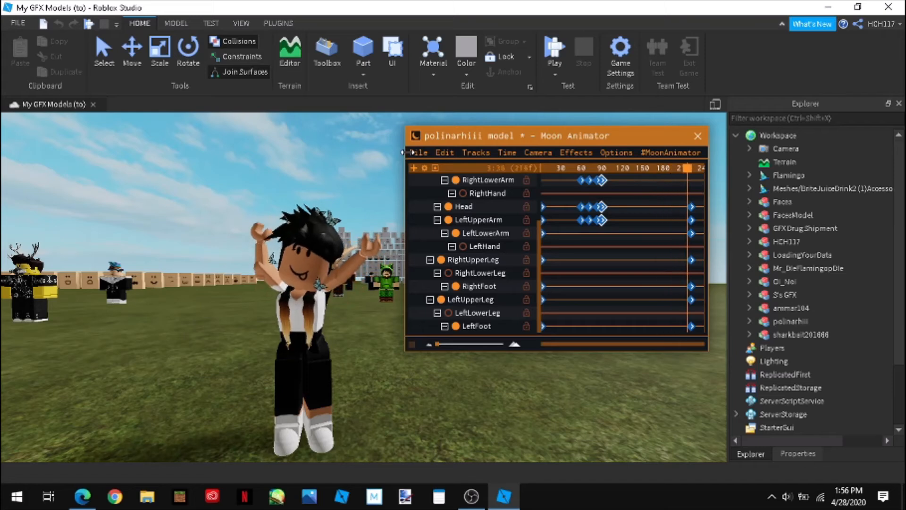
{"action": "left_click", "coordinate": [416, 153]}
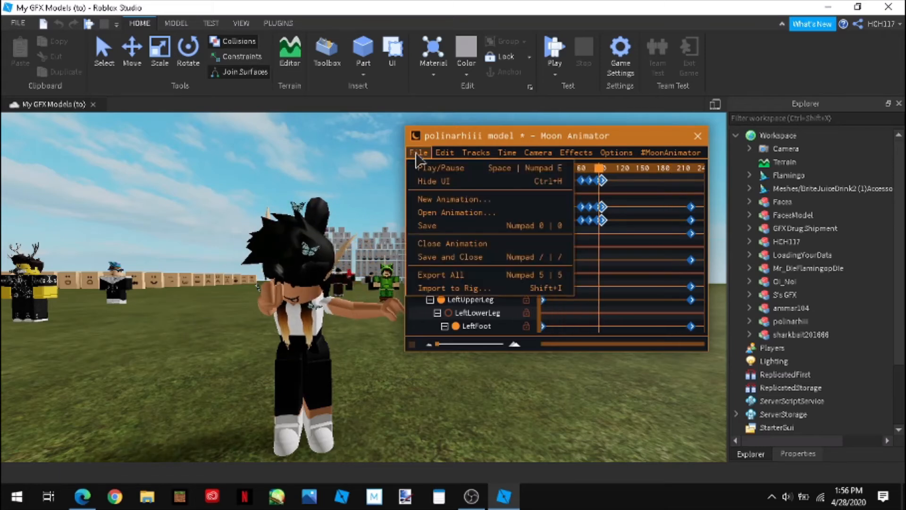
{"action": "left_click", "coordinate": [457, 169]}
Paste further copies of the held pose at frame 110 and at short intervals up to about frame 137.
{"action": "mouse_move", "coordinate": [625, 174]}
{"action": "left_mouse_down"}
{"action": "mouse_move", "coordinate": [609, 169]}
{"action": "mouse_move", "coordinate": [622, 175]}
{"action": "left_mouse_up"}
{"action": "key", "text": "ctrl+v"}
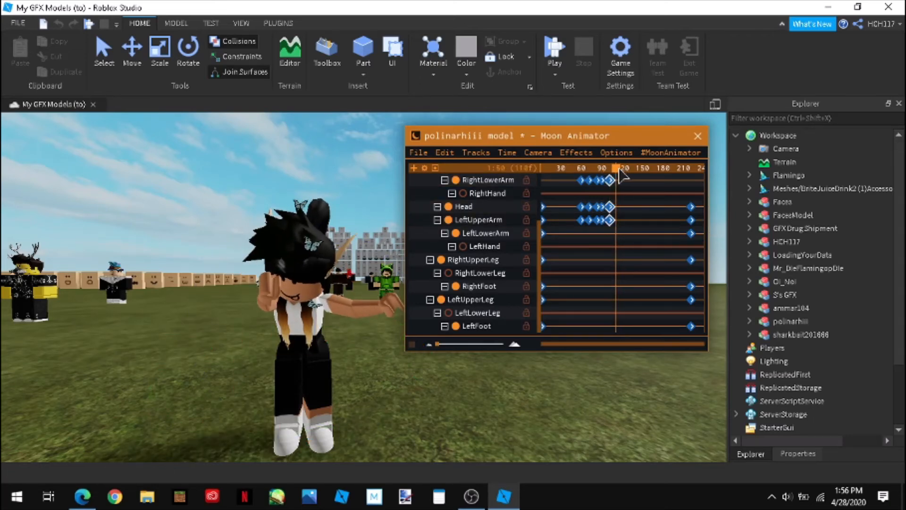
{"action": "key", "text": "ctrl+v"}
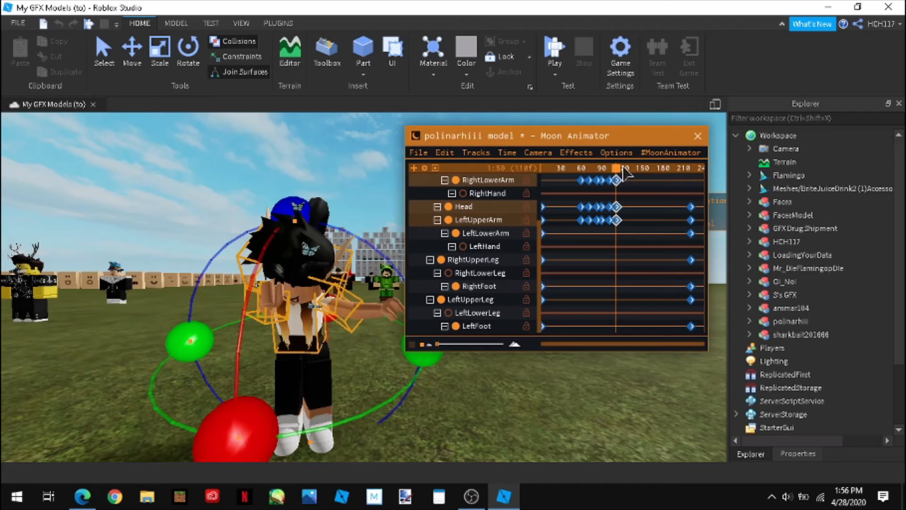
{"action": "left_click_drag", "start_coordinate": [622, 174], "coordinate": [533, 171]}
{"action": "key", "text": "ctrl+v"}
{"action": "key", "text": "ctrl+v"}
{"action": "key", "text": "ctrl+v"}
Play the complete animation to review the extended hold and the return to the starting pose.
{"action": "scroll", "coordinate": [583, 212], "scroll_direction": "up", "scroll_amount": 3}
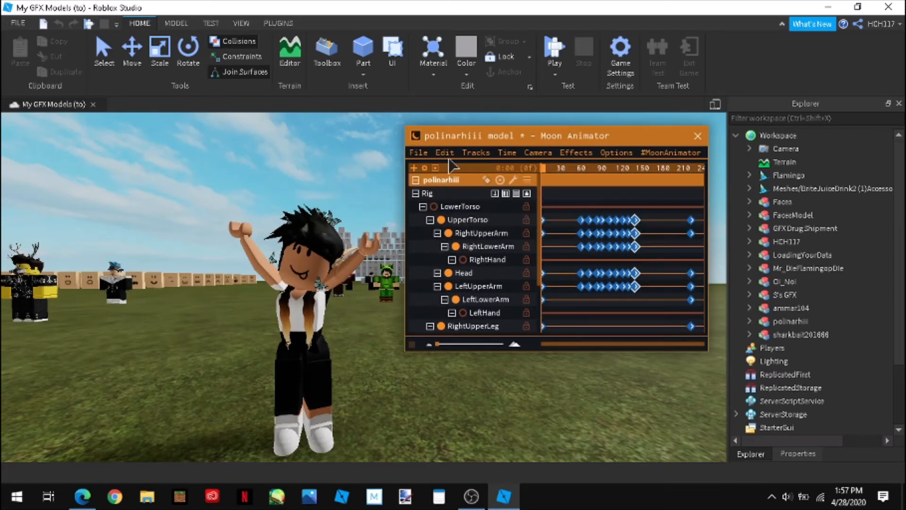
{"action": "left_click", "coordinate": [419, 152]}
{"action": "left_click", "coordinate": [423, 168]}
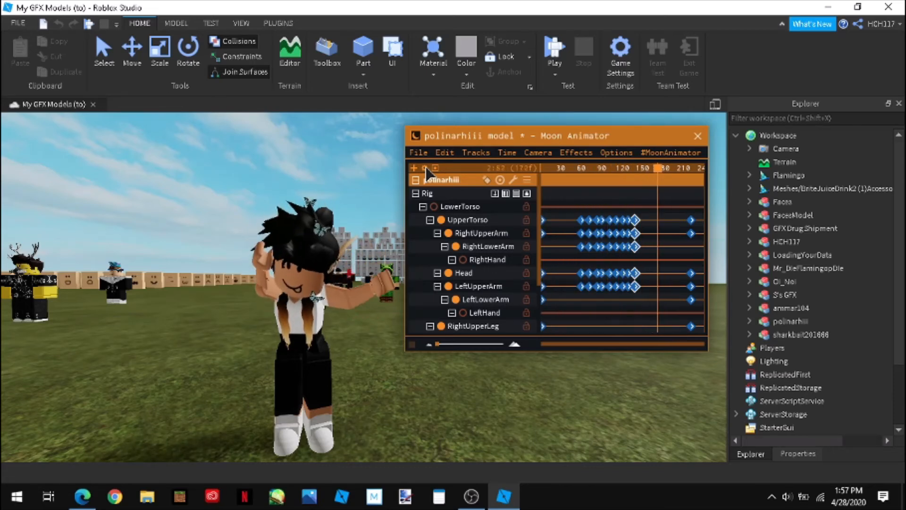
{"action": "left_click", "coordinate": [419, 153]}
{"action": "left_click", "coordinate": [425, 168]}
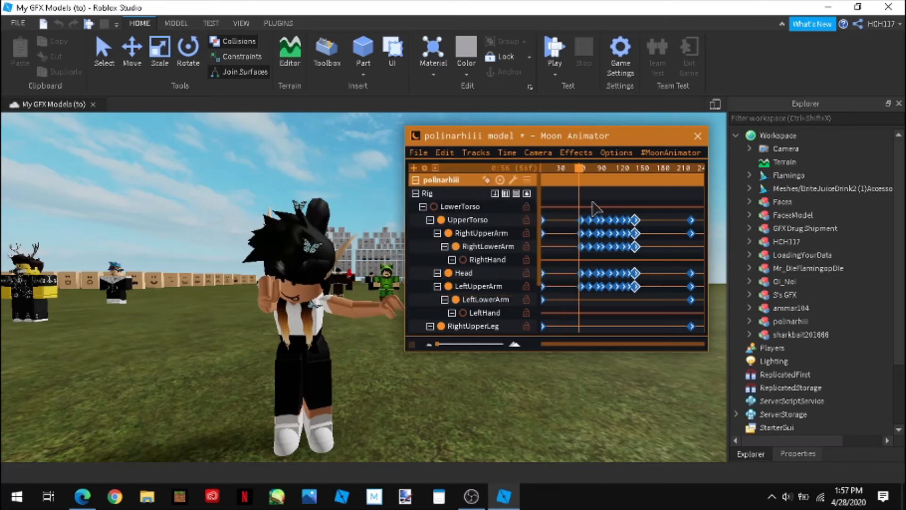
Return the playhead to frame 0 and export all of the animation.
{"action": "left_click", "coordinate": [548, 170]}
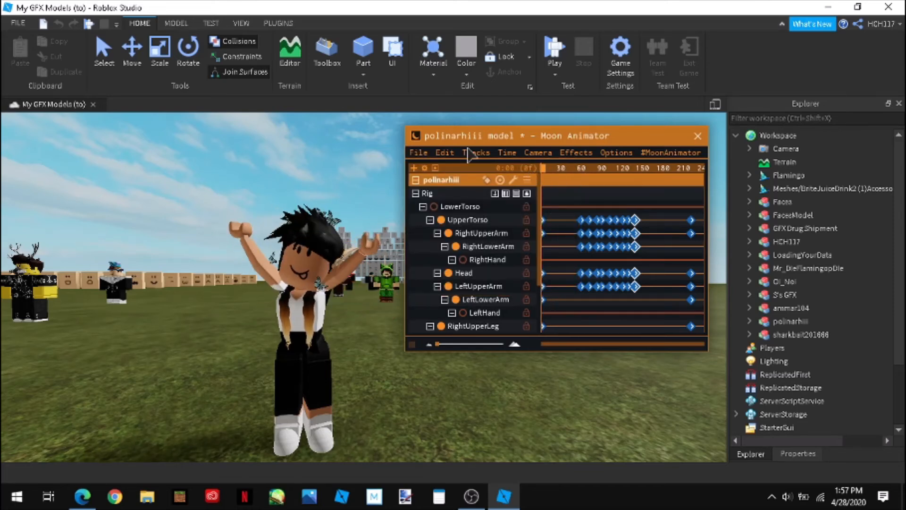
{"action": "left_click", "coordinate": [418, 154]}
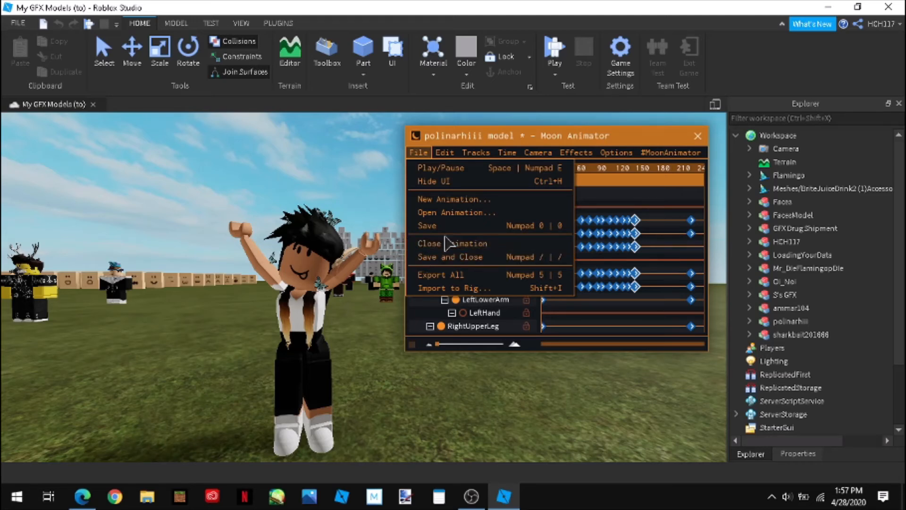
{"action": "left_click", "coordinate": [431, 280]}
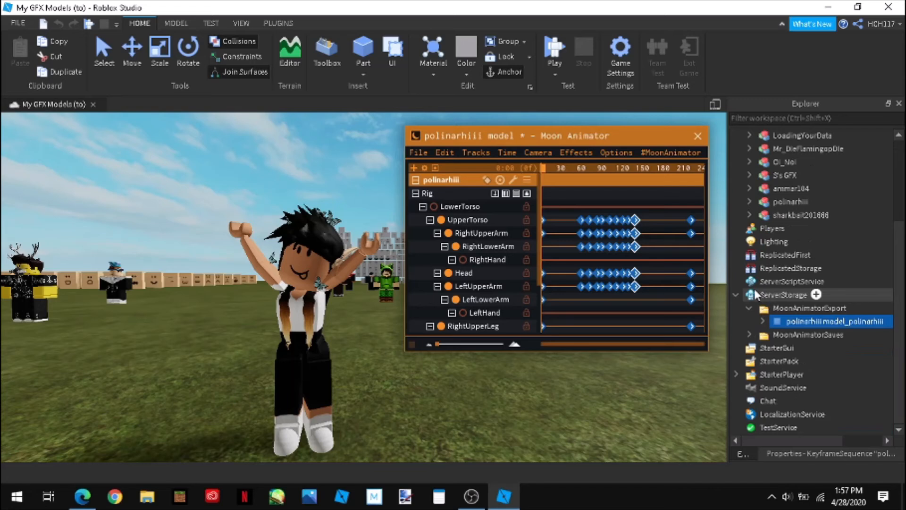
Try to publish the exported animation to Roblox as a new animation named "pol's Dab" with the description "dabing".
{"action": "right_click", "coordinate": [806, 319]}
{"action": "left_click", "coordinate": [786, 315]}
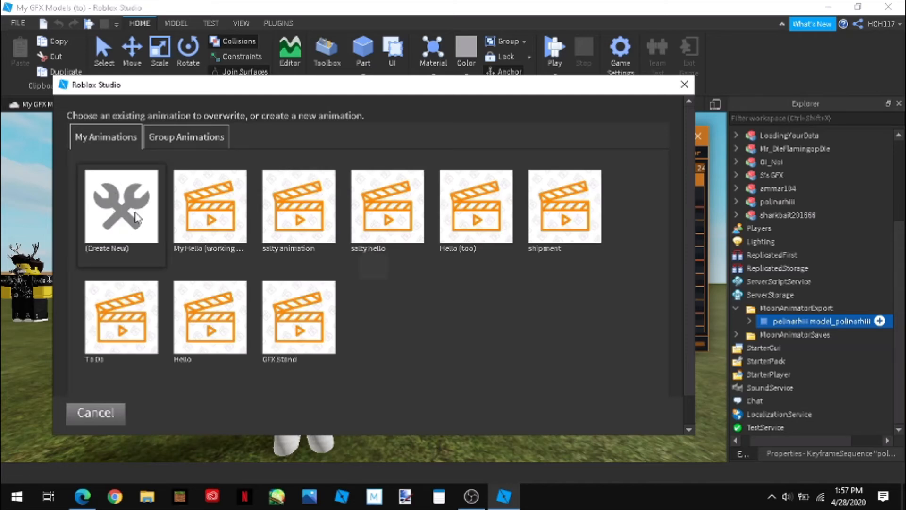
{"action": "left_click", "coordinate": [136, 217]}
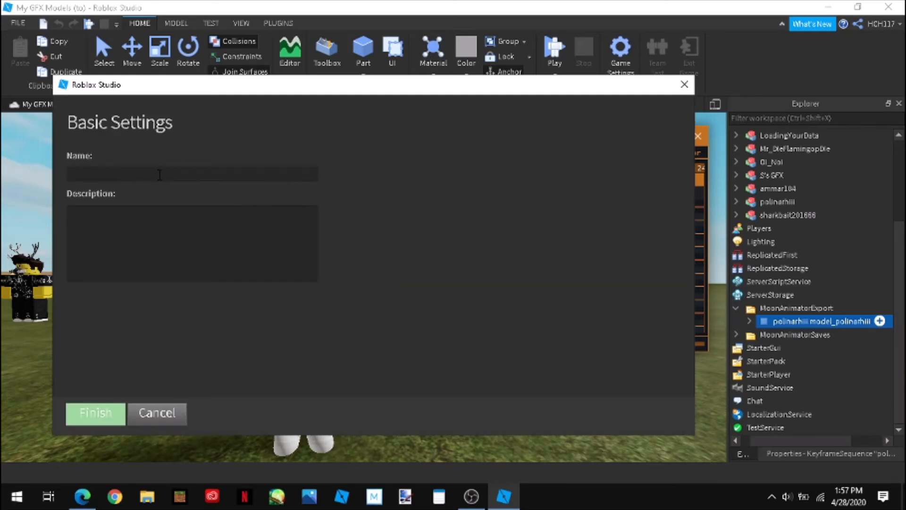
{"action": "type", "text": "pol's Dab"}
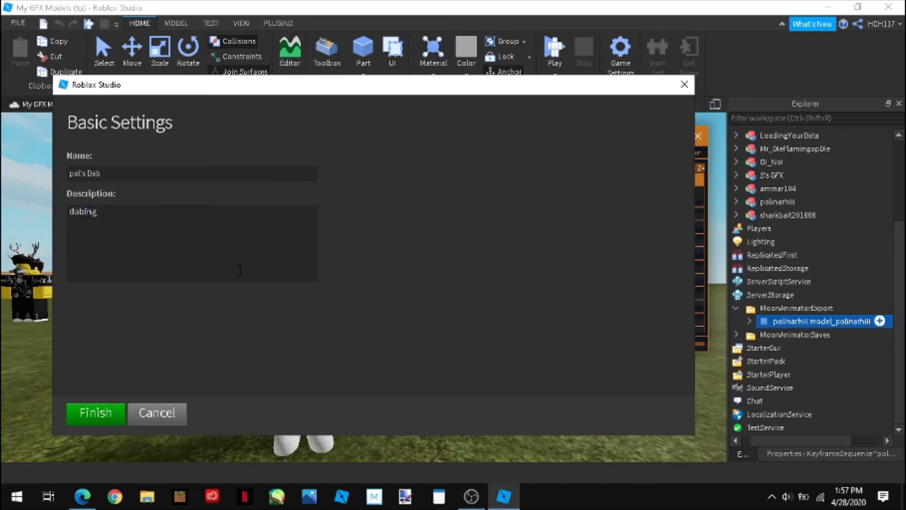
{"action": "left_click", "coordinate": [89, 419]}
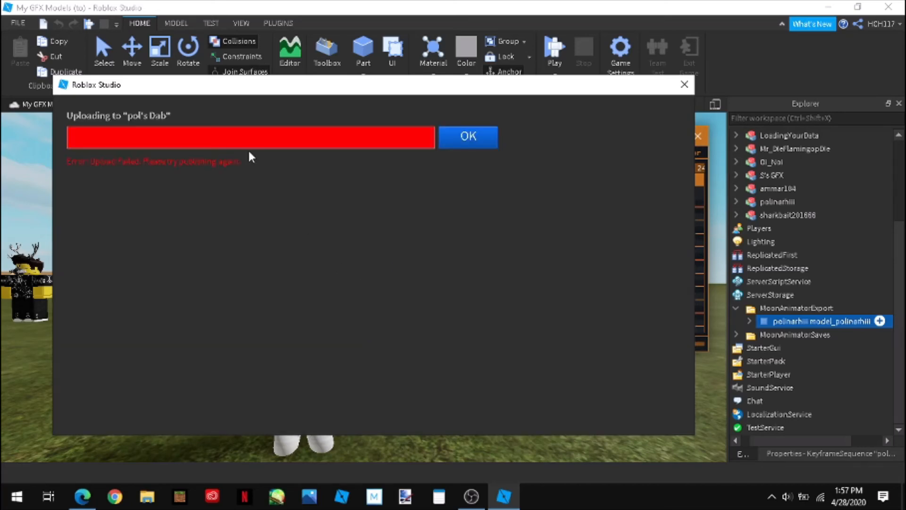
{"action": "left_click", "coordinate": [469, 138]}
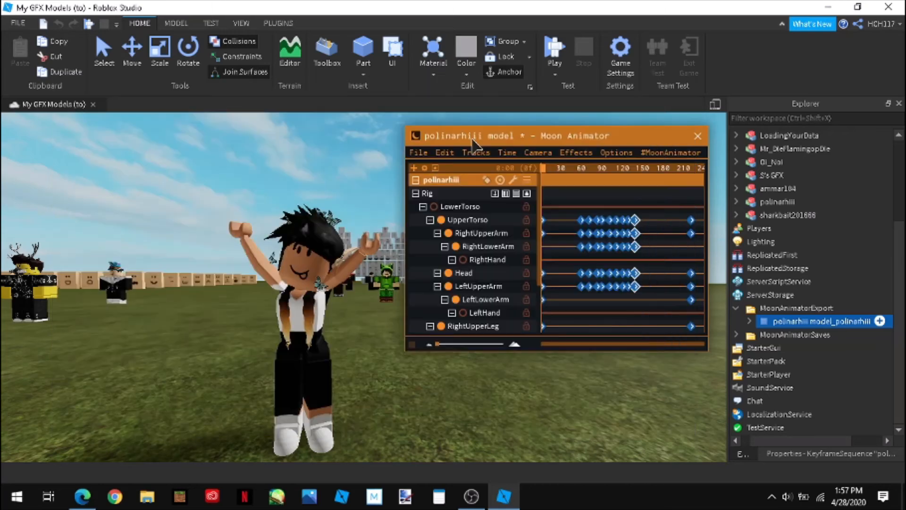
Publish the exported animation under the name "Dab", select its share link, and close the upload dialog.
{"action": "right_click", "coordinate": [792, 318]}
{"action": "left_click", "coordinate": [792, 314]}
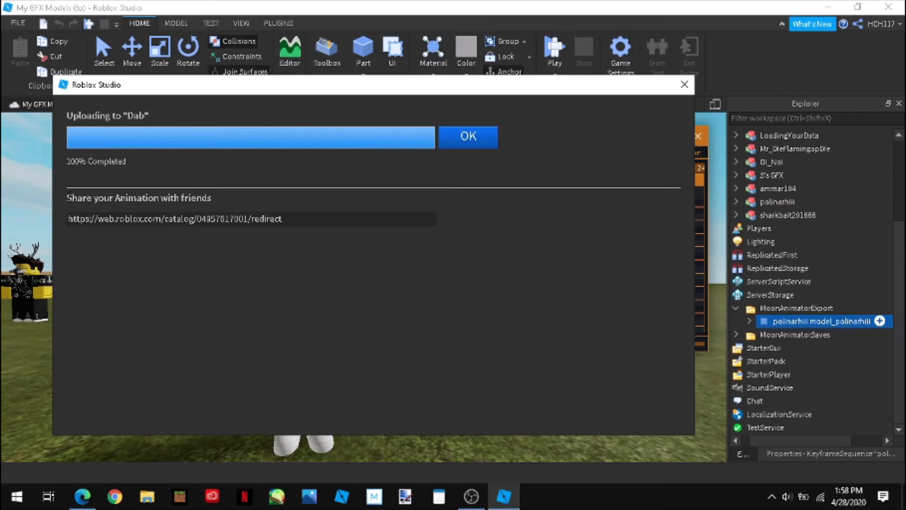
{"action": "left_click_drag", "start_coordinate": [67, 197], "coordinate": [189, 198]}
{"action": "left_click", "coordinate": [207, 202]}
{"action": "left_click", "coordinate": [312, 219]}
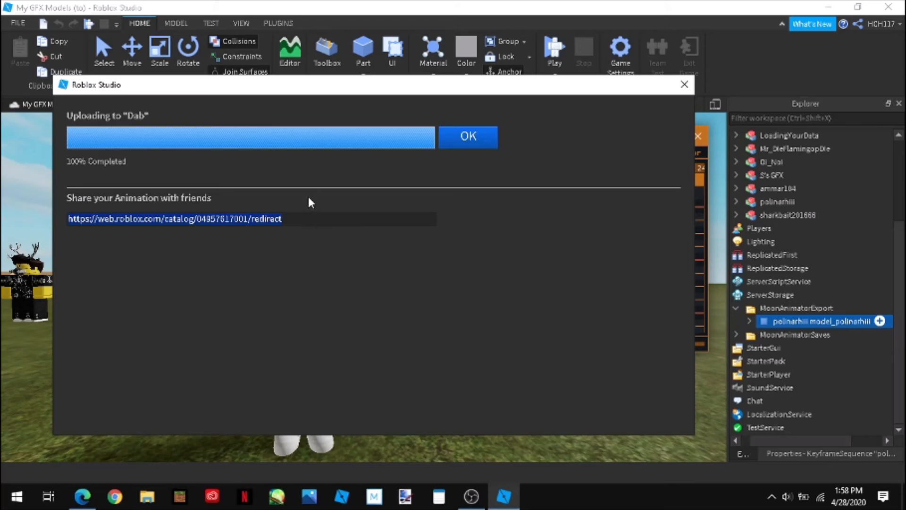
{"action": "left_click", "coordinate": [468, 137]}
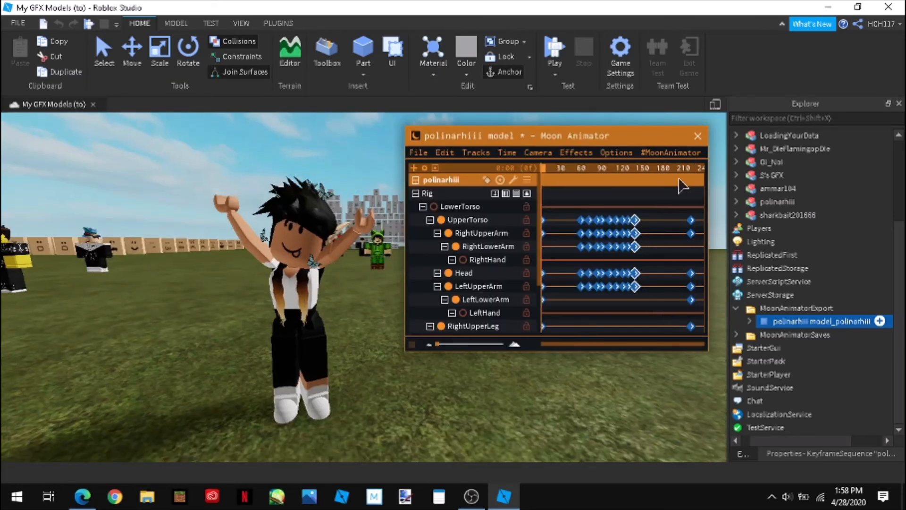
Close the Moon Animator window and discard the unsaved changes.
{"action": "left_click", "coordinate": [699, 136]}
{"action": "left_click", "coordinate": [287, 278]}
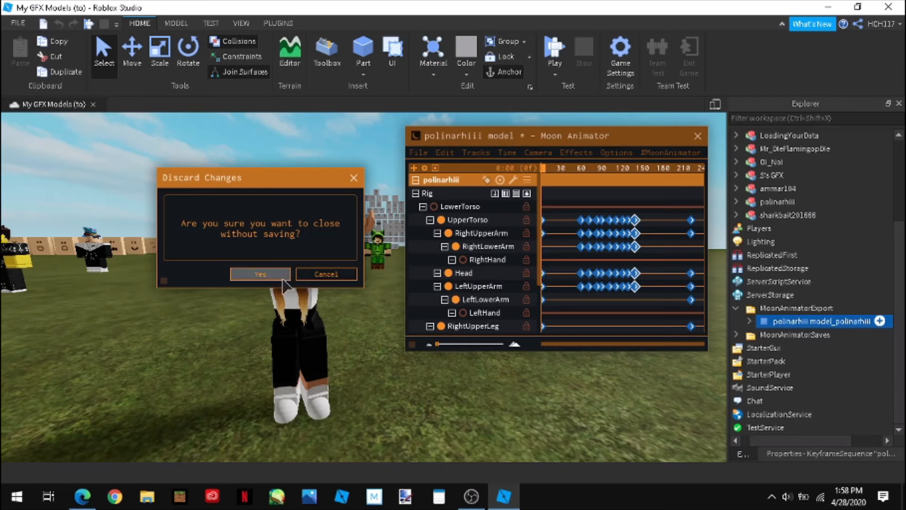
{"action": "key", "text": "w"}
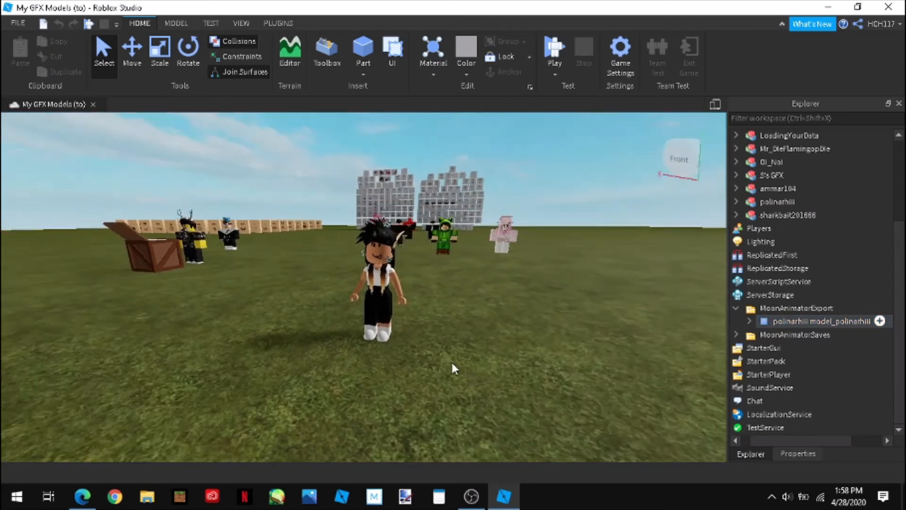
{"action": "key", "text": "s"}
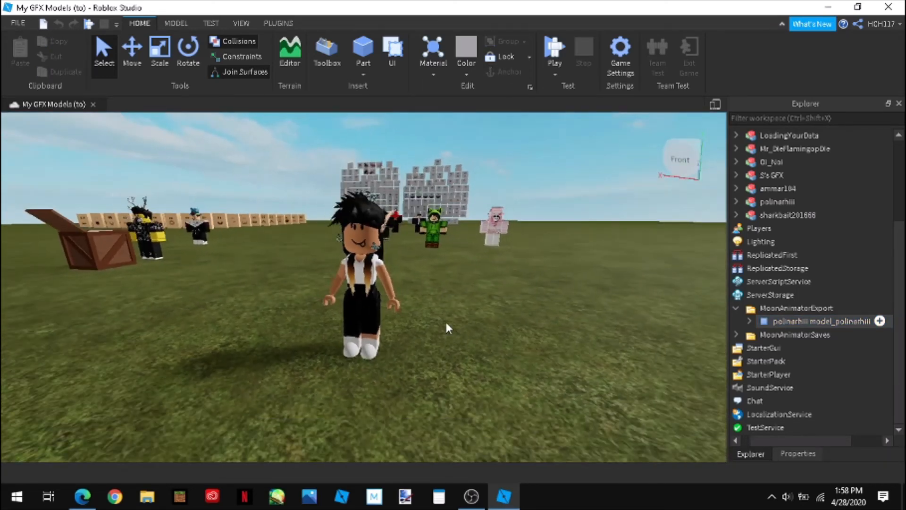
{"action": "right_click_drag", "start_coordinate": [451, 273], "coordinate": [450, 293]}
Search the Toolbox models for "spawn" and insert the neutral spawn pad near the animated character.
{"action": "left_click", "coordinate": [330, 55]}
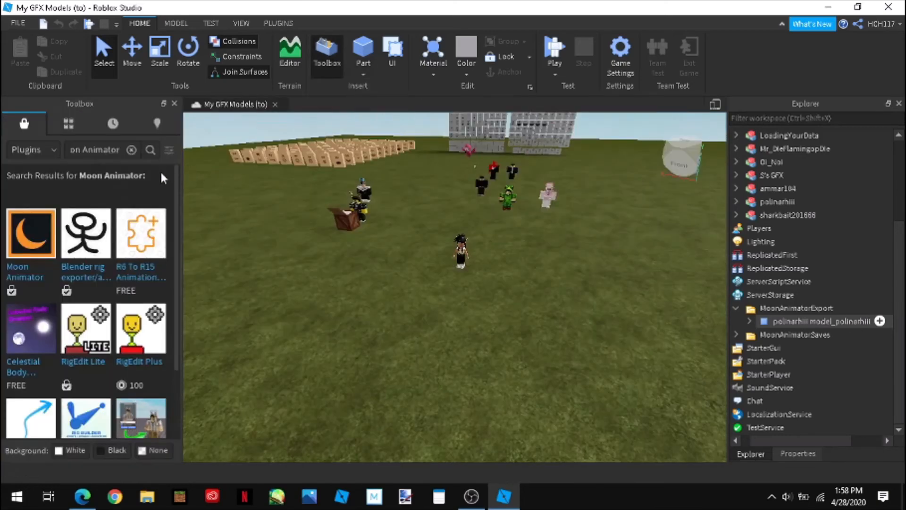
{"action": "left_click", "coordinate": [33, 147]}
{"action": "left_click", "coordinate": [42, 166]}
{"action": "left_click", "coordinate": [110, 148]}
{"action": "type", "text": "spawn"}
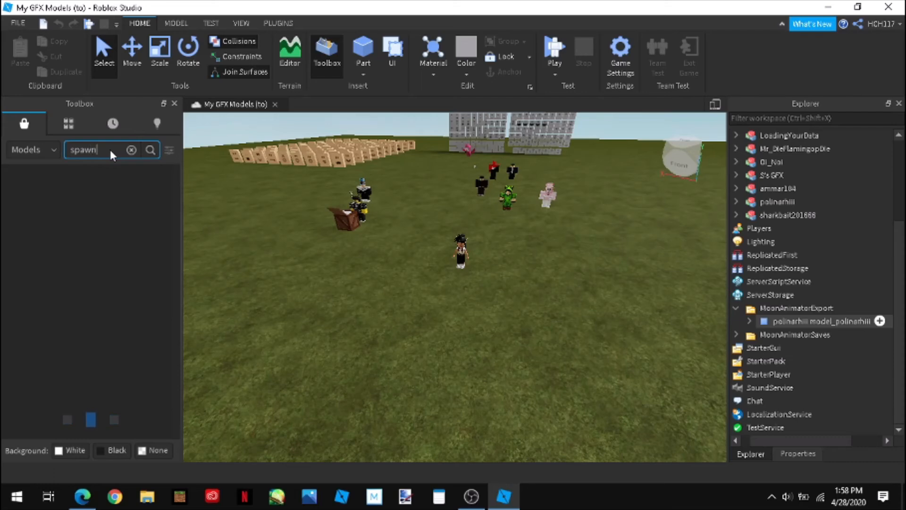
{"action": "key", "text": "Return"}
{"action": "right_click_drag", "start_coordinate": [440, 308], "coordinate": [467, 306]}
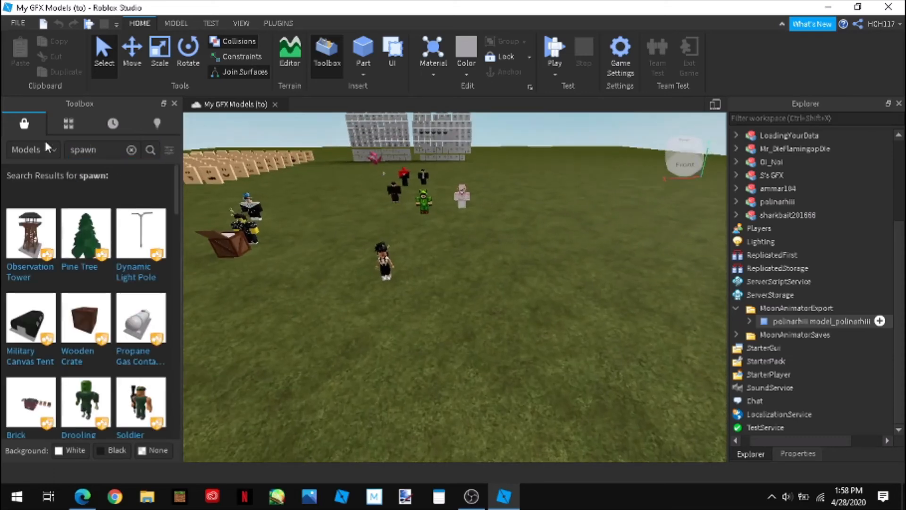
{"action": "left_click", "coordinate": [151, 156]}
{"action": "mouse_move", "coordinate": [390, 267]}
{"action": "right_mouse_down"}
{"action": "mouse_move", "coordinate": [397, 264]}
{"action": "mouse_move", "coordinate": [389, 272]}
{"action": "right_mouse_up"}
{"action": "left_click_drag", "start_coordinate": [47, 246], "coordinate": [360, 270]}
{"action": "left_click", "coordinate": [499, 313]}
{"action": "right_click_drag", "start_coordinate": [499, 313], "coordinate": [491, 311]}
{"action": "key", "text": "w"}
{"action": "left_click_drag", "start_coordinate": [444, 261], "coordinate": [437, 233]}
{"action": "left_click", "coordinate": [59, 23]}
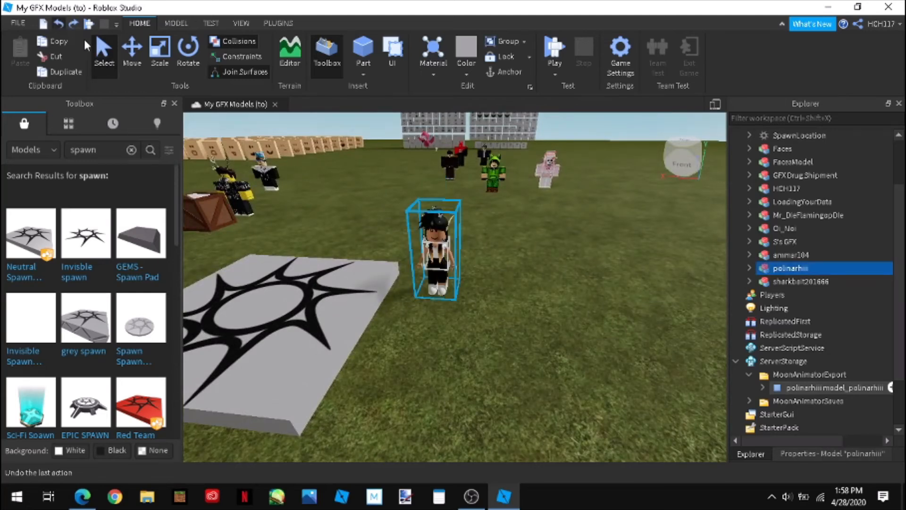
Move the SpawnLocation pad to the open grass in front of the animated character.
{"action": "left_click", "coordinate": [475, 356]}
{"action": "right_click_drag", "start_coordinate": [475, 356], "coordinate": [475, 356]}
{"action": "key", "text": "s"}
{"action": "scroll", "coordinate": [474, 353], "scroll_direction": "down", "scroll_amount": 5}
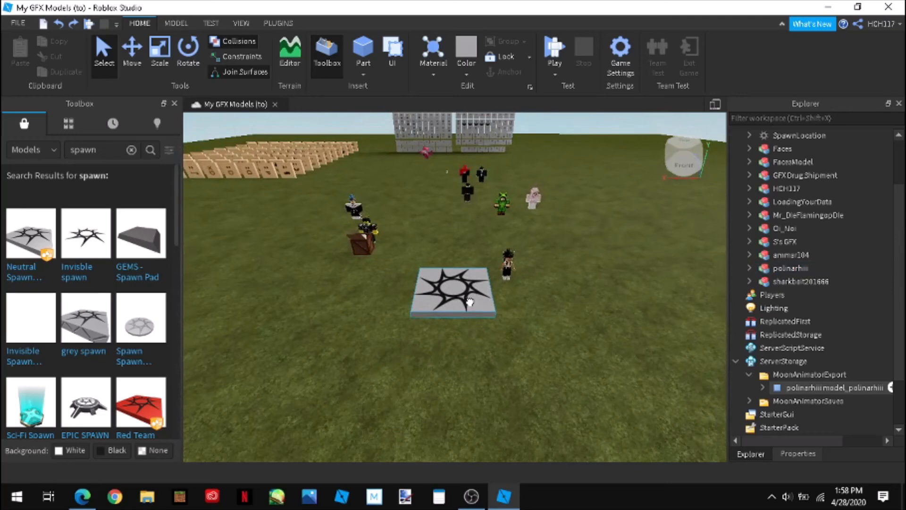
{"action": "left_click", "coordinate": [497, 358]}
{"action": "left_click_drag", "start_coordinate": [497, 357], "coordinate": [531, 335]}
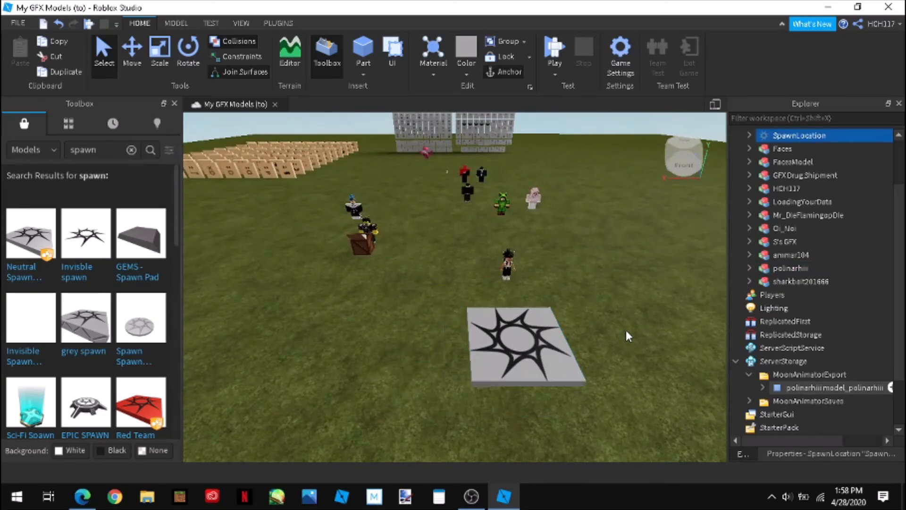
Collapse ServerStorage in the object tree and go back to the objects under Workspace.
{"action": "left_click", "coordinate": [626, 331]}
{"action": "right_click_drag", "start_coordinate": [626, 331], "coordinate": [626, 332]}
{"action": "scroll", "coordinate": [625, 333], "scroll_direction": "up", "scroll_amount": 5}
{"action": "scroll", "coordinate": [625, 333], "scroll_direction": "down", "scroll_amount": 3}
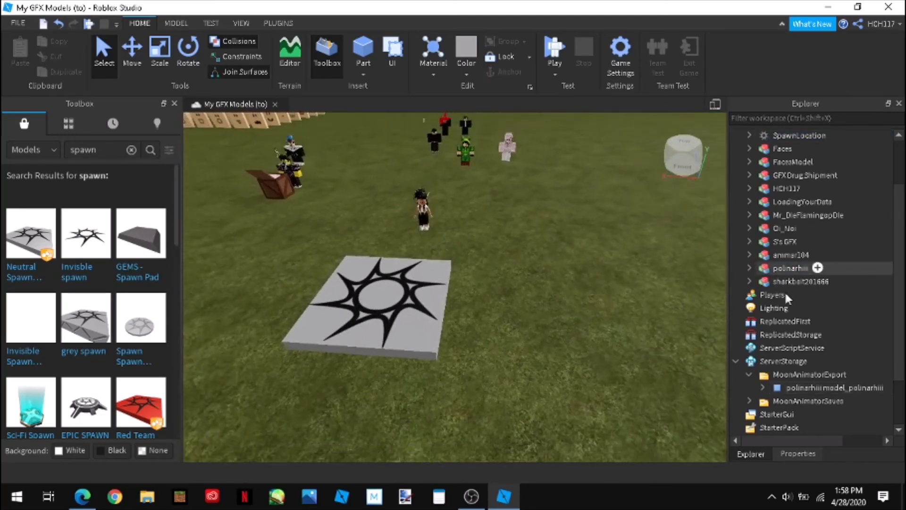
{"action": "left_click", "coordinate": [735, 362]}
{"action": "scroll", "coordinate": [755, 183], "scroll_direction": "up", "scroll_amount": 3}
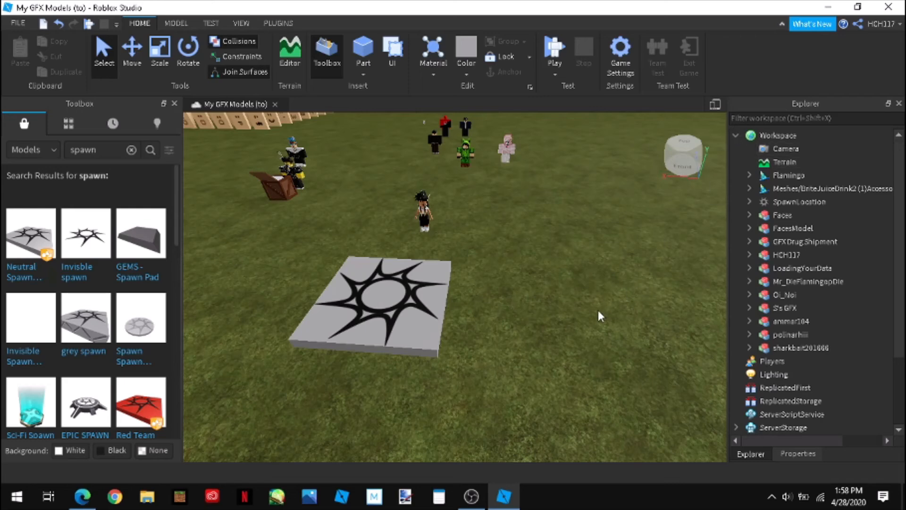
{"action": "scroll", "coordinate": [617, 299], "scroll_direction": "up", "scroll_amount": 4}
{"action": "scroll", "coordinate": [613, 293], "scroll_direction": "down", "scroll_amount": 2}
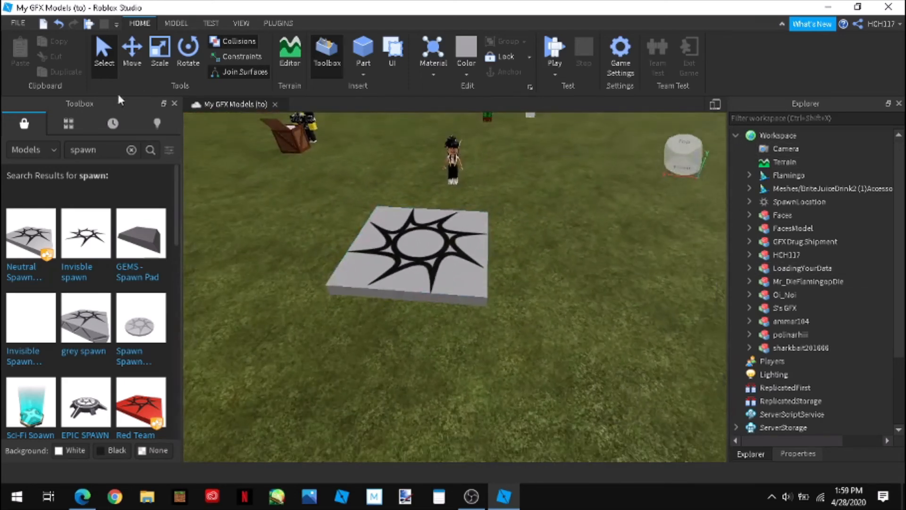
Clear the spawn search and search the Toolbox models for "Play Animation".
{"action": "left_click", "coordinate": [132, 149]}
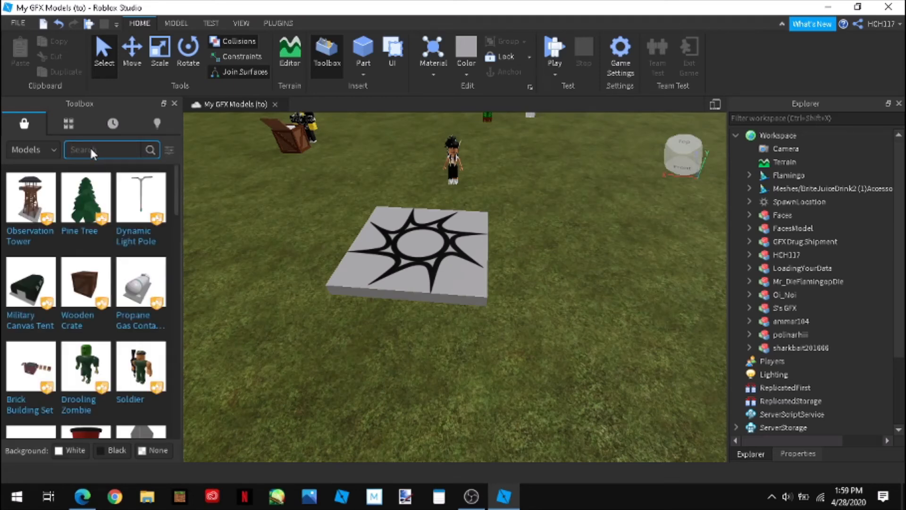
{"action": "left_click", "coordinate": [60, 125]}
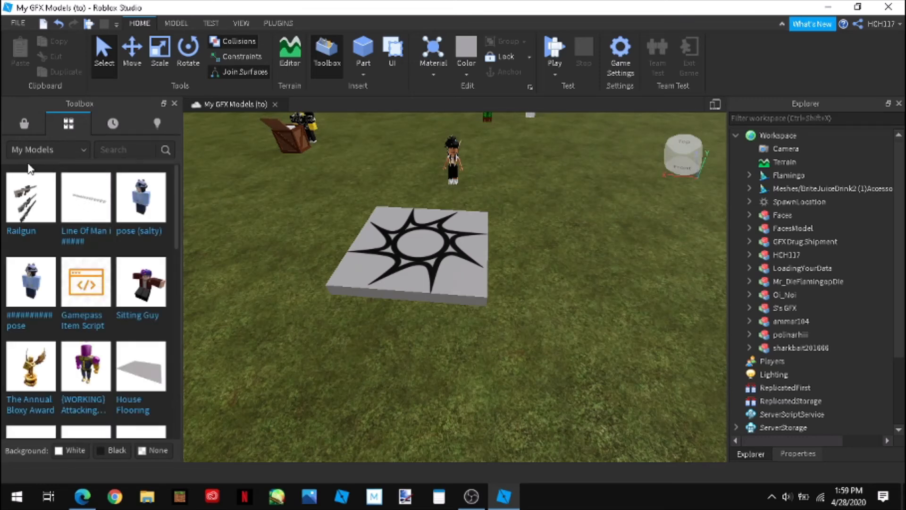
{"action": "left_click", "coordinate": [30, 126]}
{"action": "left_click", "coordinate": [103, 148]}
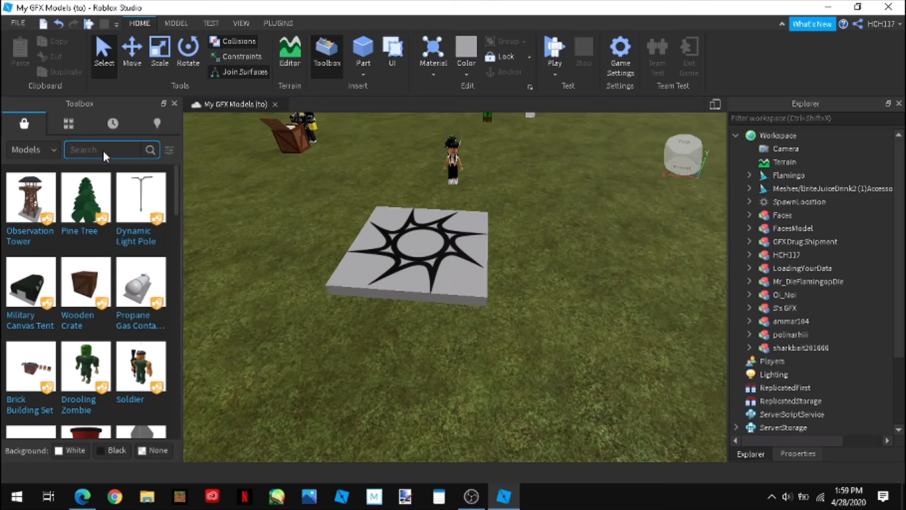
{"action": "type", "text": "P"}
{"action": "type", "text": "lay Animation"}
{"action": "key", "text": "Return"}
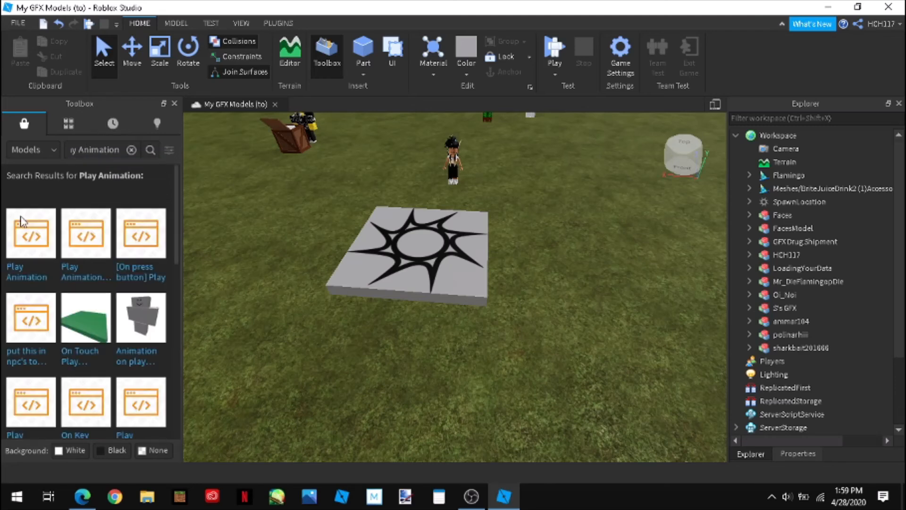
Insert the Play Animation 2.0 script into the Workspace and inspect the items it contains.
{"action": "mouse_move", "coordinate": [24, 236]}
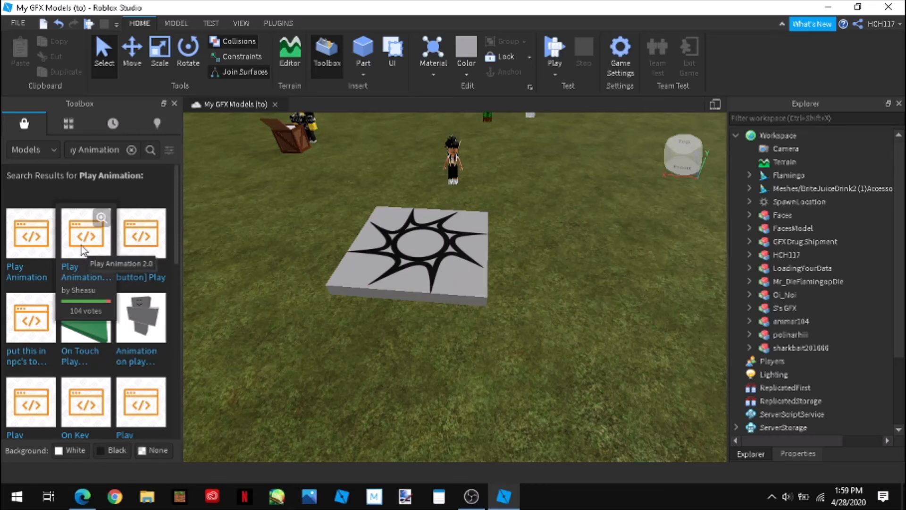
{"action": "left_click_drag", "start_coordinate": [84, 241], "coordinate": [292, 265]}
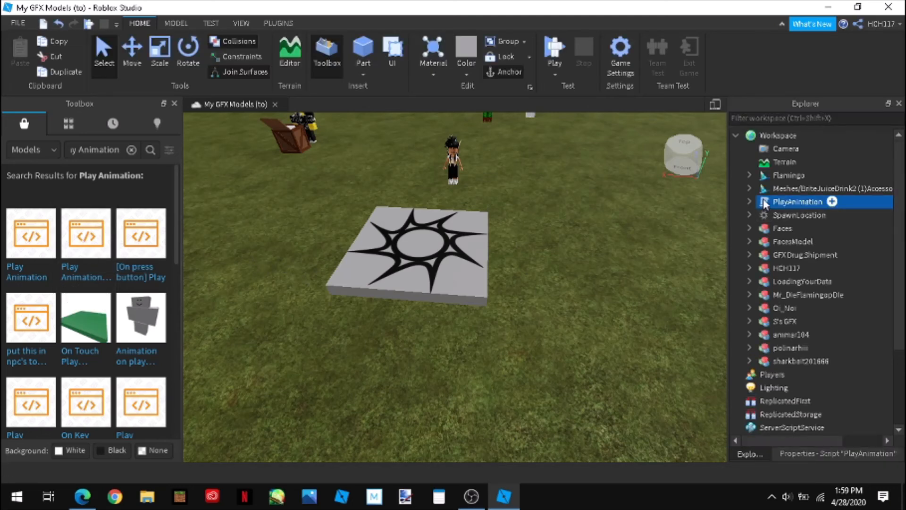
{"action": "left_click", "coordinate": [750, 200]}
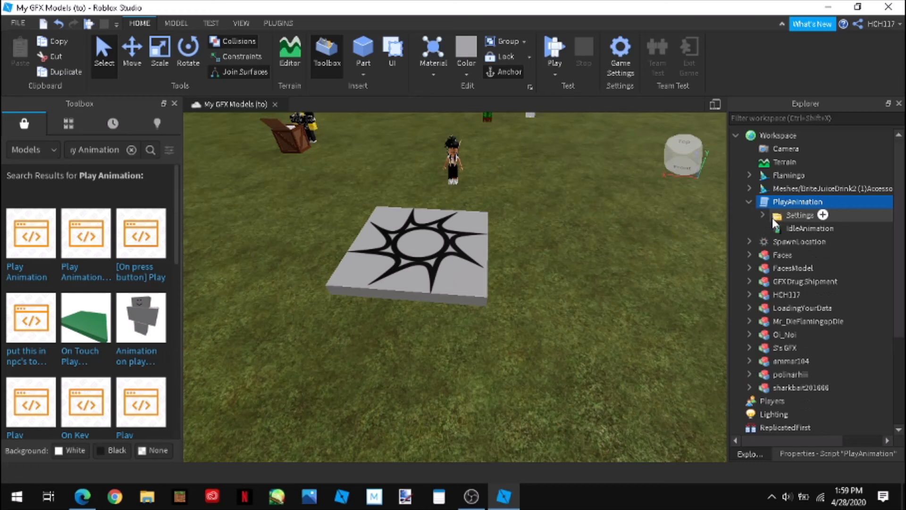
{"action": "left_click", "coordinate": [762, 215]}
{"action": "left_click", "coordinate": [764, 215]}
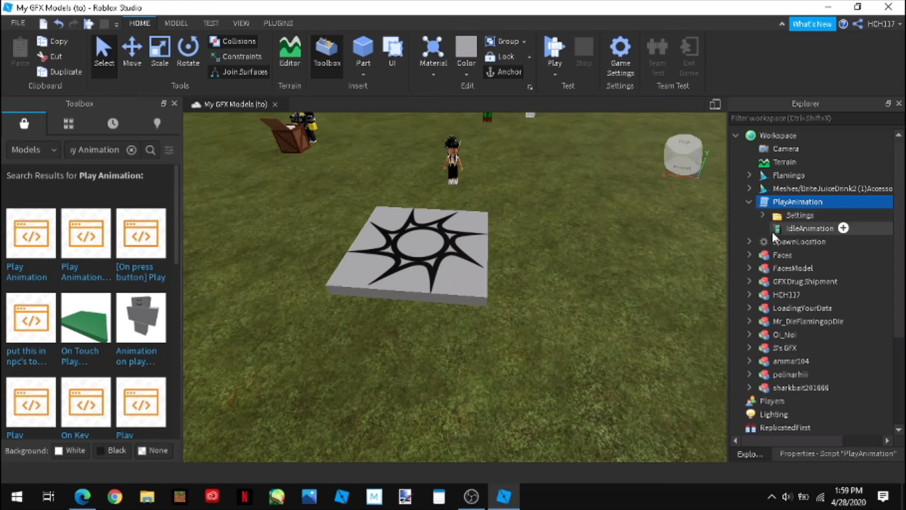
Collapse the PlayAnimation script and move it into the animated character's model.
{"action": "left_click", "coordinate": [749, 201]}
{"action": "left_click_drag", "start_coordinate": [766, 203], "coordinate": [784, 348]}
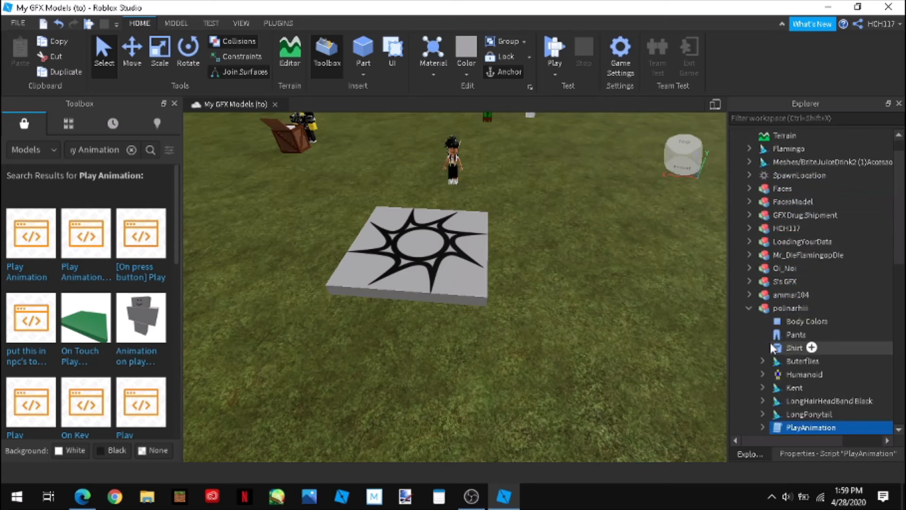
{"action": "left_click", "coordinate": [749, 308]}
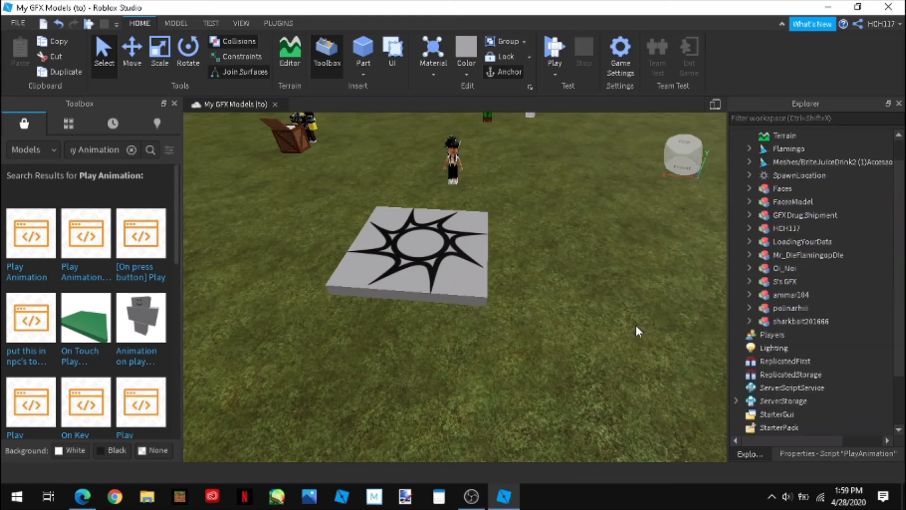
Show the properties of the IdleAnimation object inside the animated character's PlayAnimation script.
{"action": "left_click", "coordinate": [749, 308]}
{"action": "scroll", "coordinate": [783, 305], "scroll_direction": "down", "scroll_amount": 4}
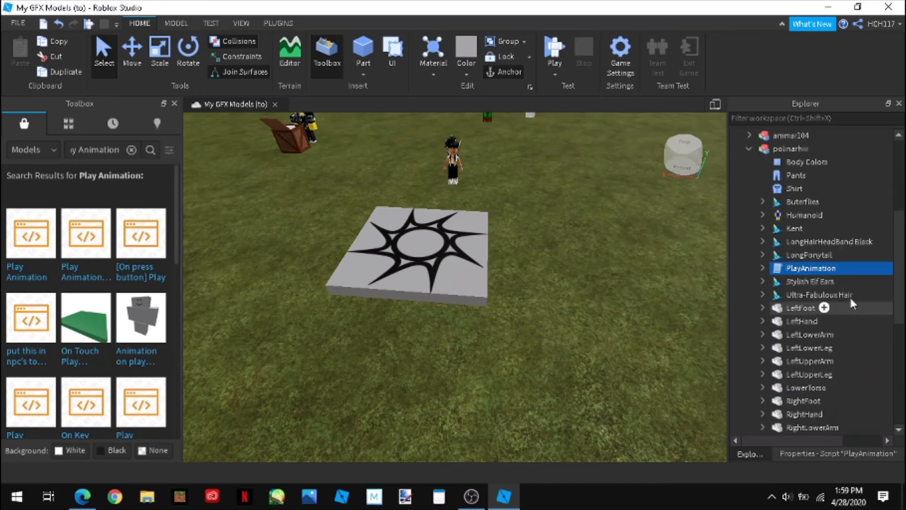
{"action": "left_click", "coordinate": [763, 268]}
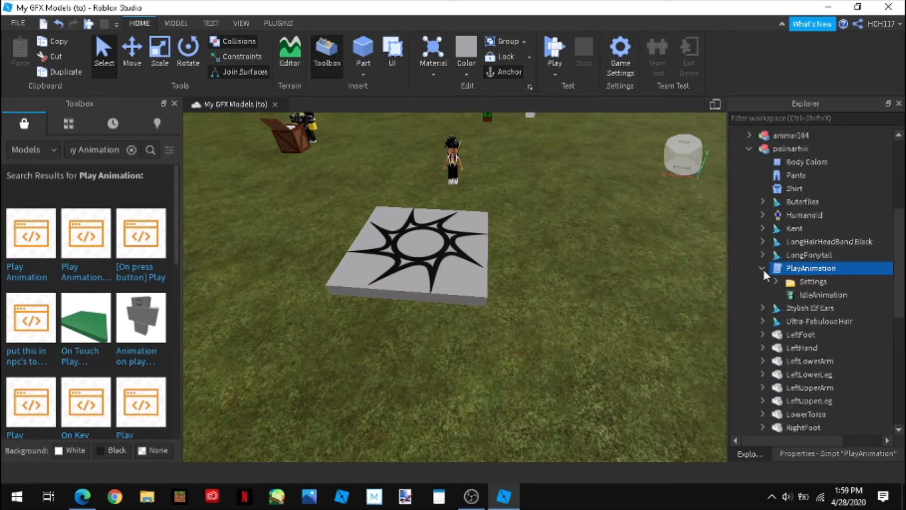
{"action": "left_click", "coordinate": [794, 293]}
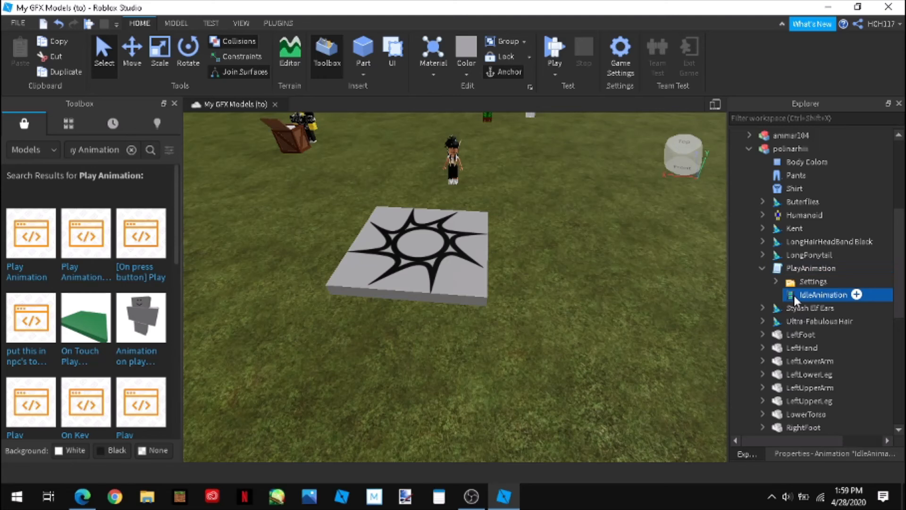
{"action": "left_click", "coordinate": [803, 454]}
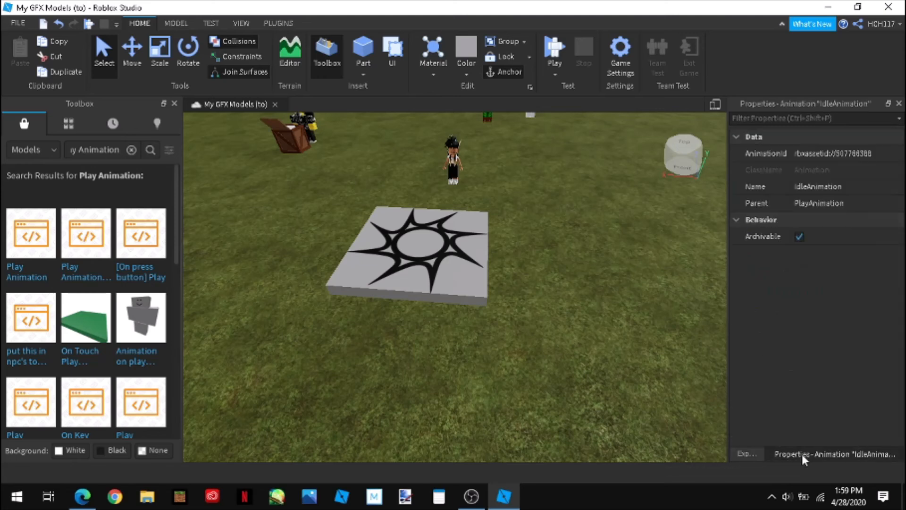
Replace the IdleAnimation's AnimationId with the copied catalog link of the published animation.
{"action": "left_click", "coordinate": [838, 153]}
{"action": "key", "text": "BackSpace"}
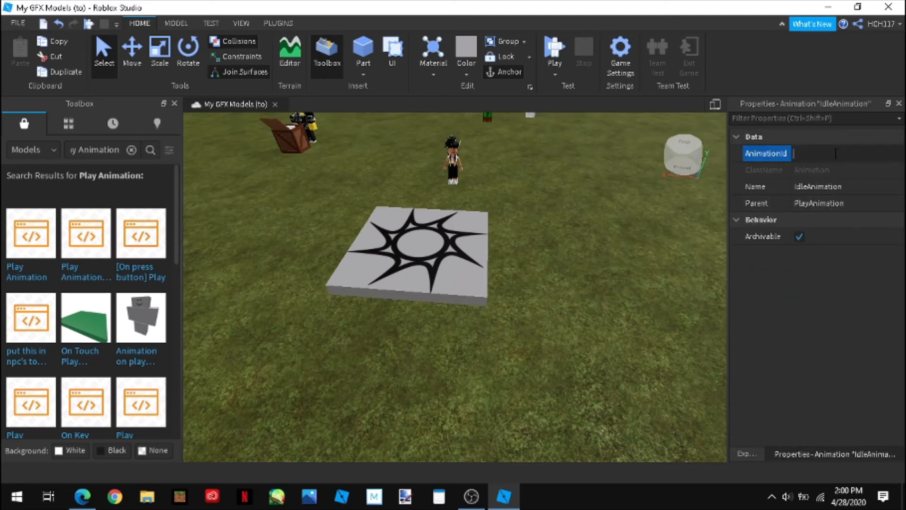
{"action": "key", "text": "ctrl+v"}
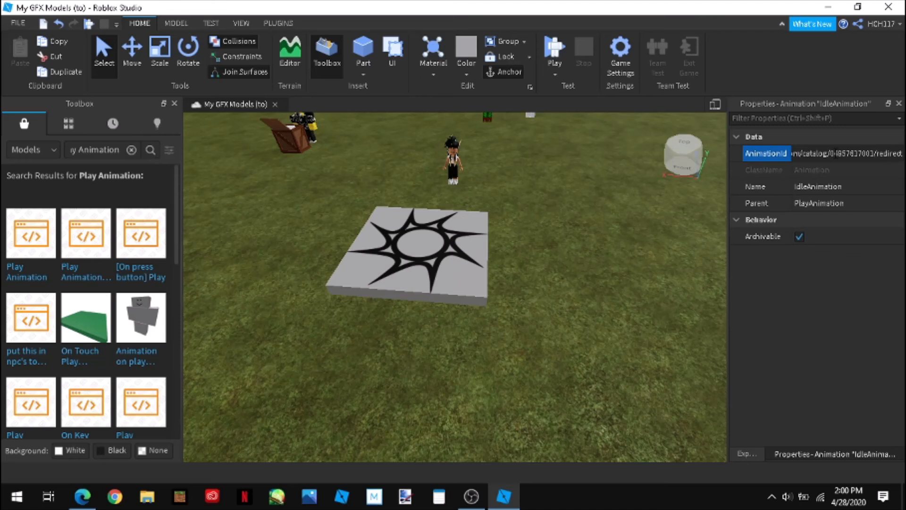
{"action": "key", "text": "Return"}
Return to the object tree and collapse the PlayAnimation script and the animated character's model.
{"action": "left_click", "coordinate": [745, 453]}
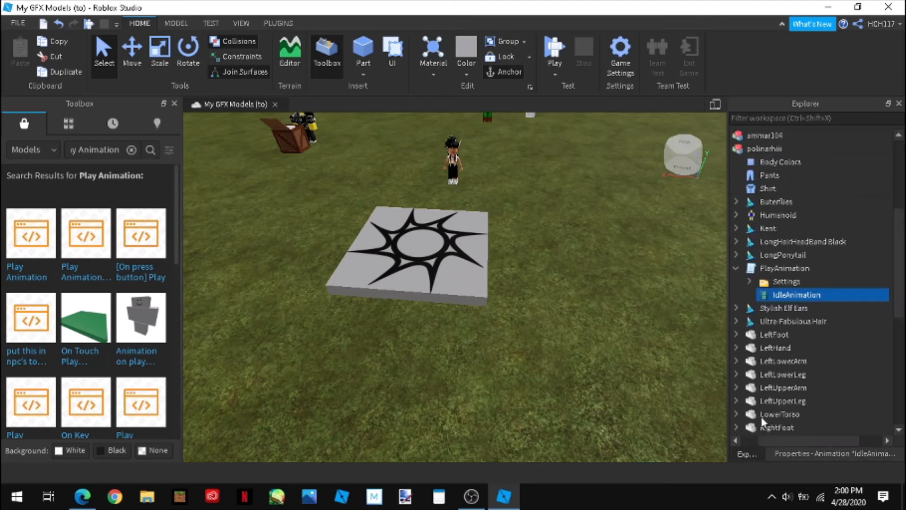
{"action": "left_click", "coordinate": [736, 268]}
{"action": "left_click_drag", "start_coordinate": [786, 443], "coordinate": [761, 442]}
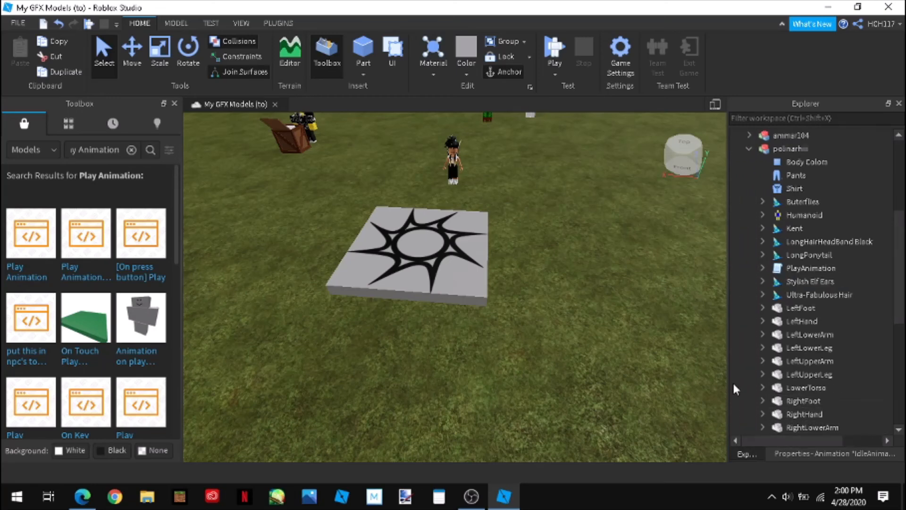
{"action": "left_click", "coordinate": [747, 147]}
Start a play test and walk the avatar up to the animated character to examine its animation from near and far.
{"action": "right_click_drag", "start_coordinate": [592, 265], "coordinate": [590, 203]}
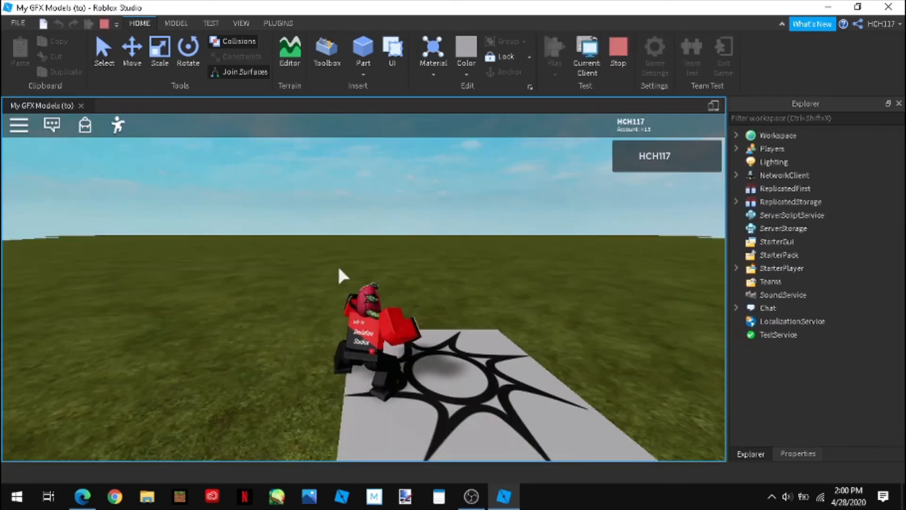
{"action": "right_click_drag", "start_coordinate": [338, 264], "coordinate": [370, 285]}
{"action": "key", "text": "w"}
{"action": "scroll", "coordinate": [369, 283], "scroll_direction": "up", "scroll_amount": 5}
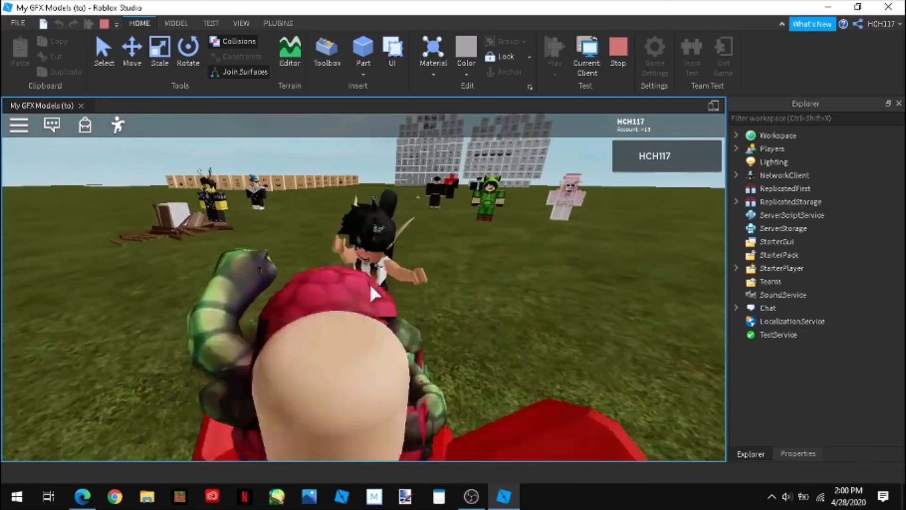
{"action": "scroll", "coordinate": [369, 282], "scroll_direction": "up", "scroll_amount": 2}
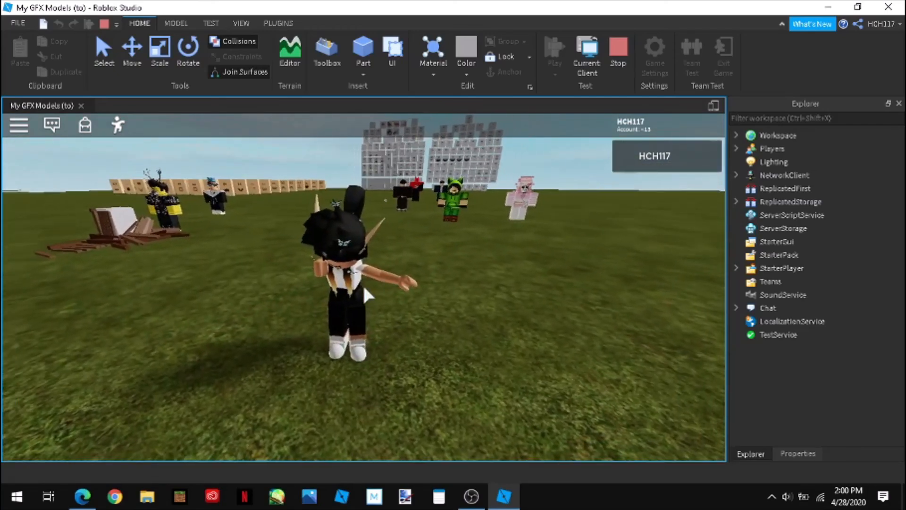
{"action": "scroll", "coordinate": [362, 284], "scroll_direction": "down", "scroll_amount": 2}
{"action": "scroll", "coordinate": [364, 287], "scroll_direction": "down", "scroll_amount": 3}
{"action": "right_click_drag", "start_coordinate": [364, 287], "coordinate": [364, 287]}
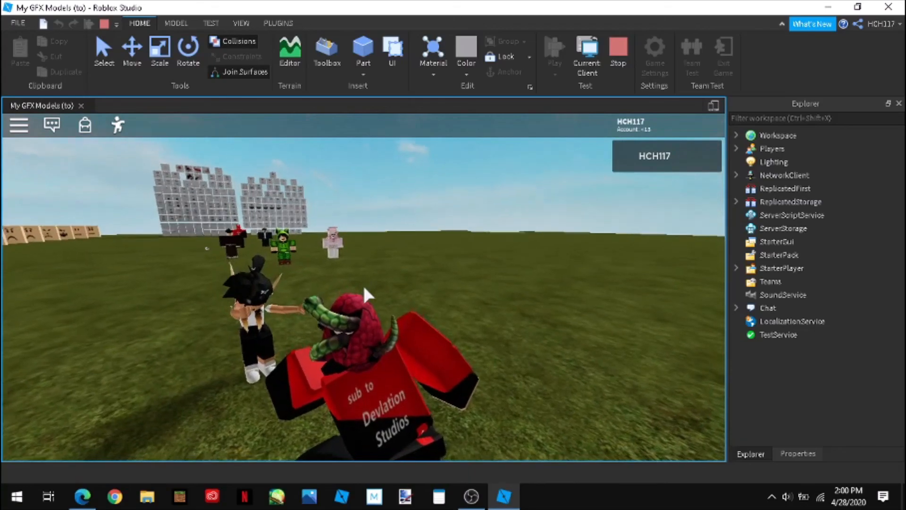
{"action": "scroll", "coordinate": [364, 287], "scroll_direction": "down", "scroll_amount": 1}
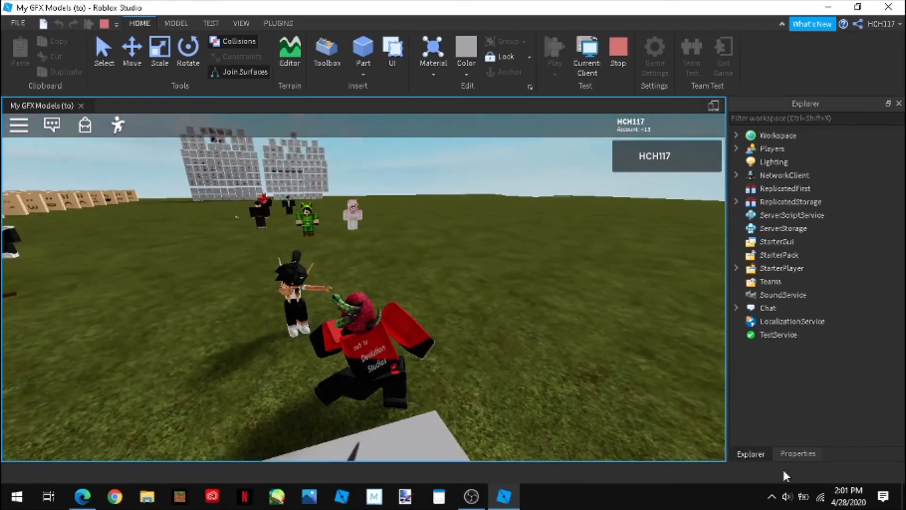
Move the avatar around beside the spawn pad and watch the character's animation play from another angle.
{"action": "right_click_drag", "start_coordinate": [365, 298], "coordinate": [364, 293]}
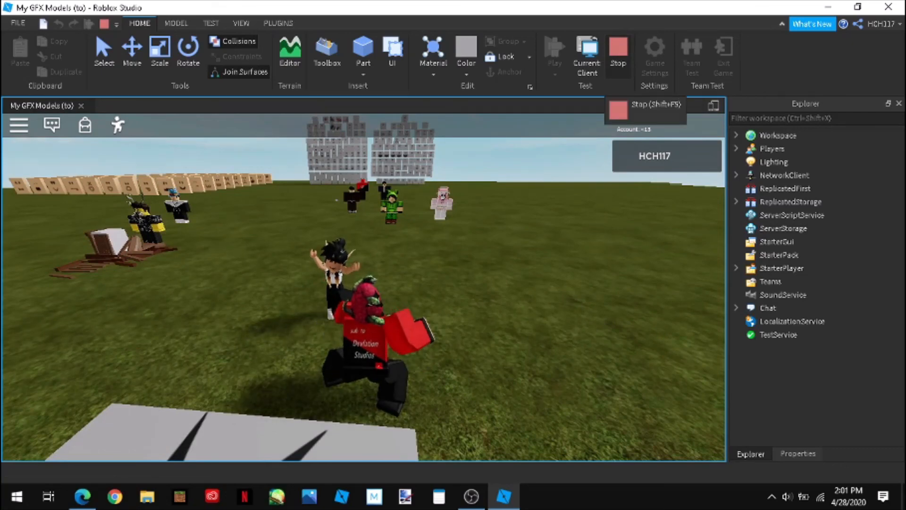
{"action": "right_click_drag", "start_coordinate": [417, 306], "coordinate": [417, 306]}
{"action": "key", "text": "d"}
{"action": "key", "text": "s"}
{"action": "scroll", "coordinate": [417, 306], "scroll_direction": "down", "scroll_amount": 1}
{"action": "scroll", "coordinate": [417, 306], "scroll_direction": "up", "scroll_amount": 1}
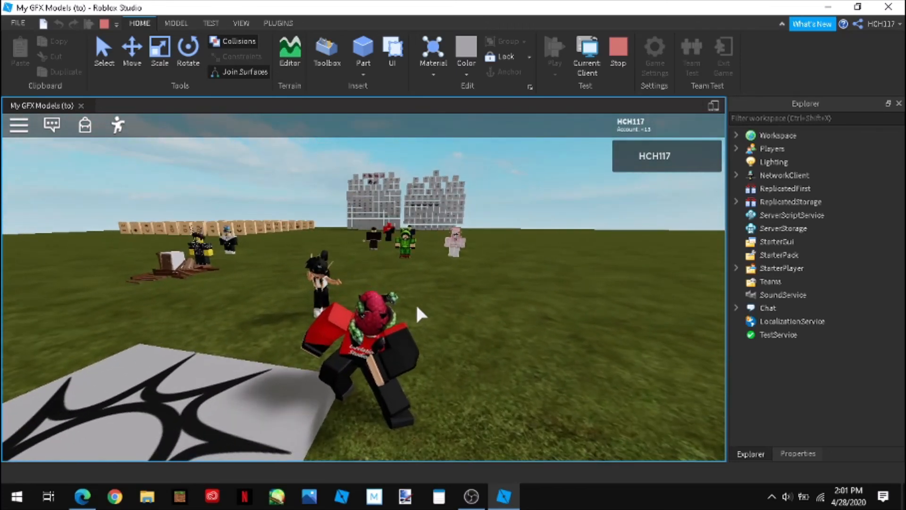